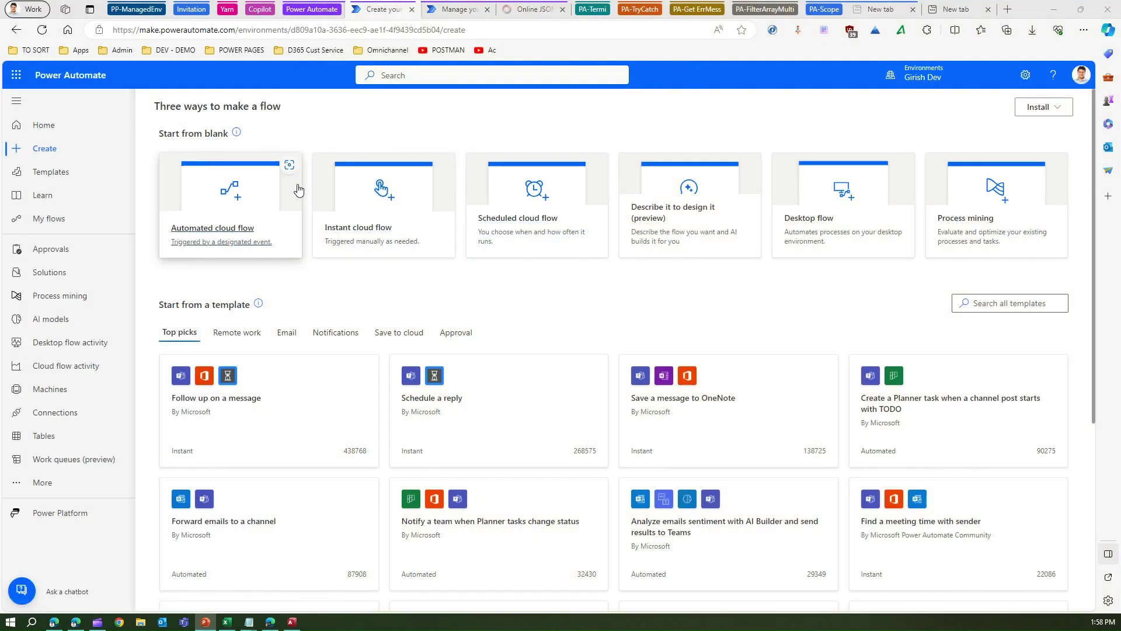
- Create an instant cloud flow named 'October Flow' with the 'Manually trigger a flow' trigger
click(358, 231)
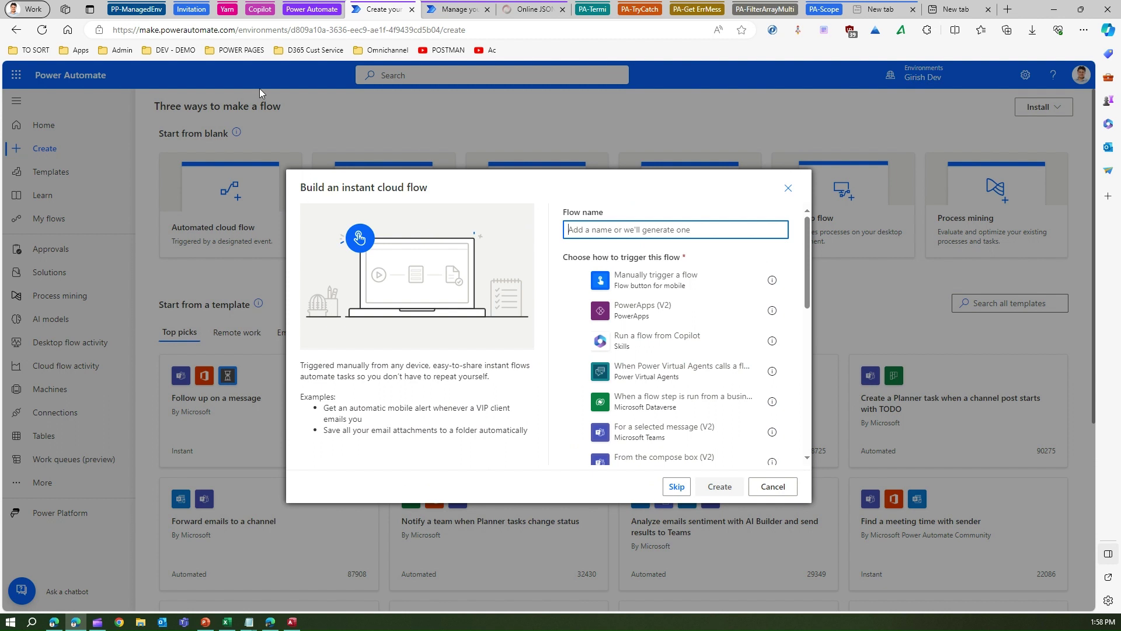
text(October Flow)
click(710, 284)
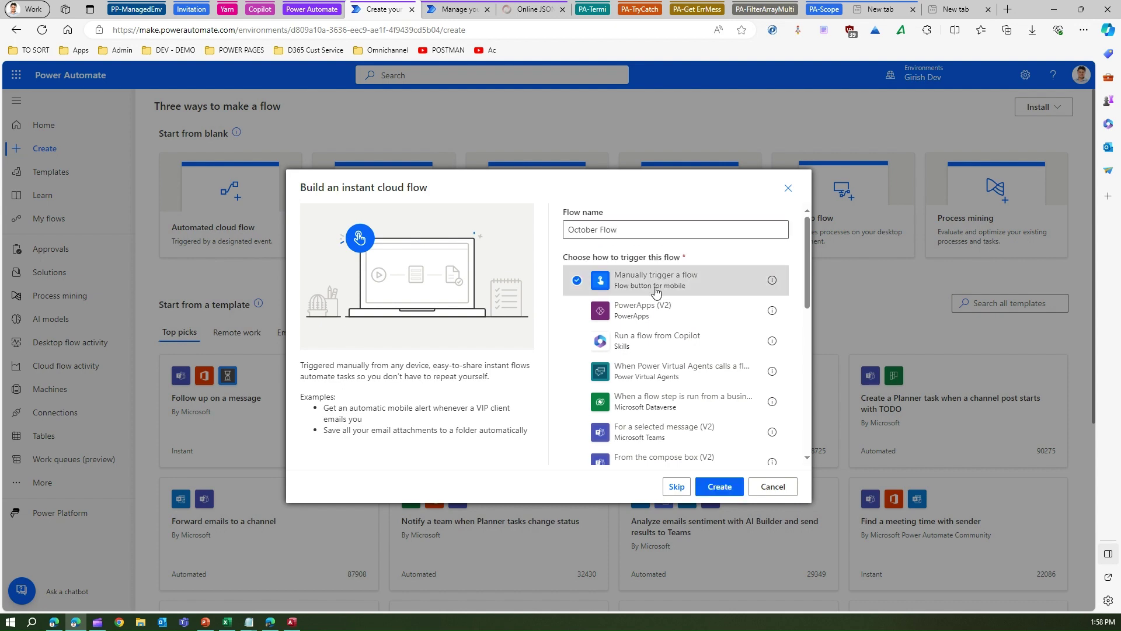
click(719, 487)
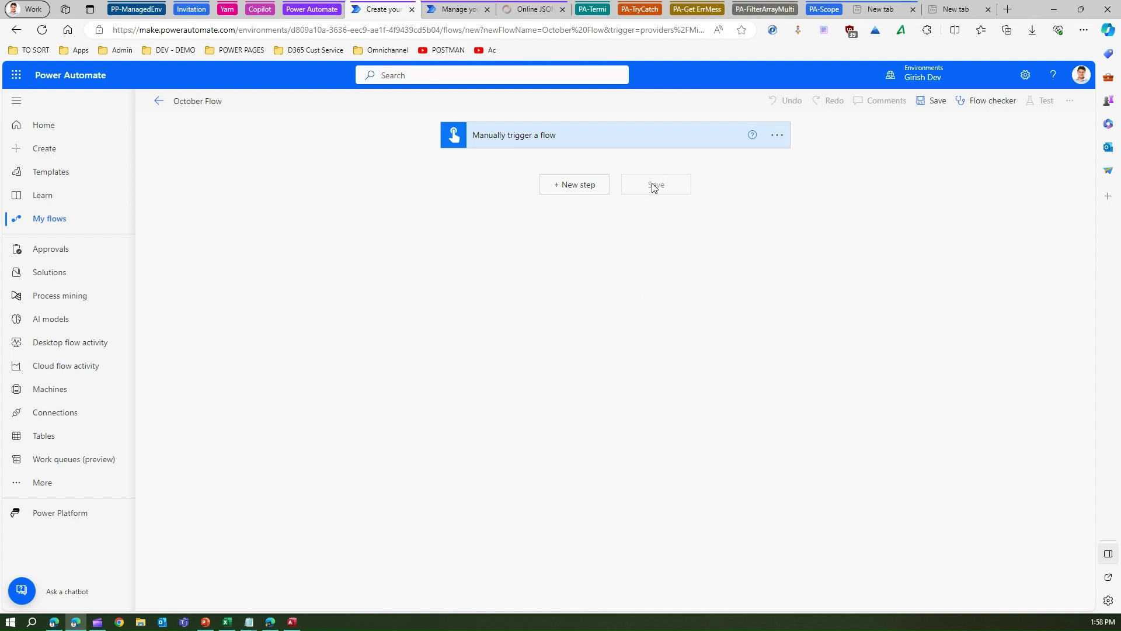
- Add a Send an email (V2) action addressed to the suggested recipient
click(591, 191)
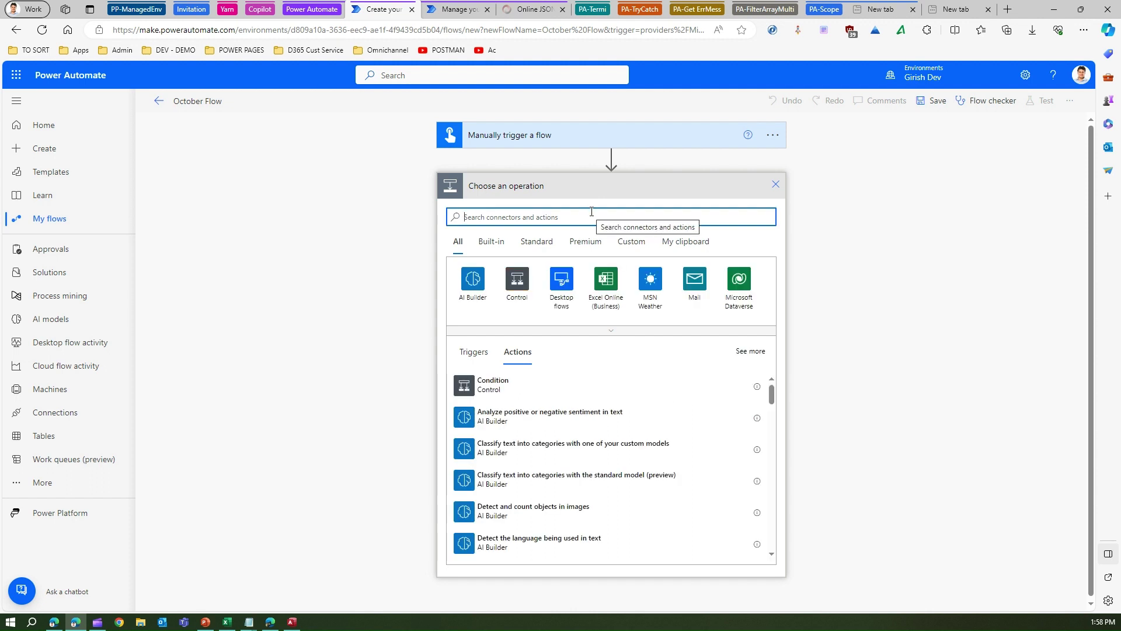
text(e)
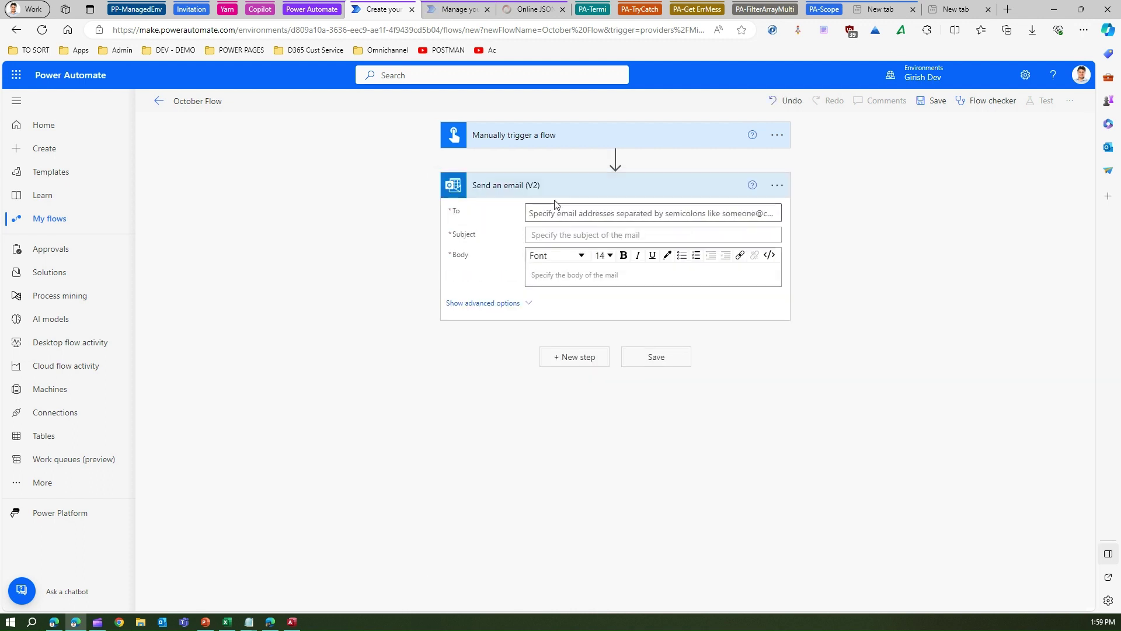
click(553, 212)
text(giri)
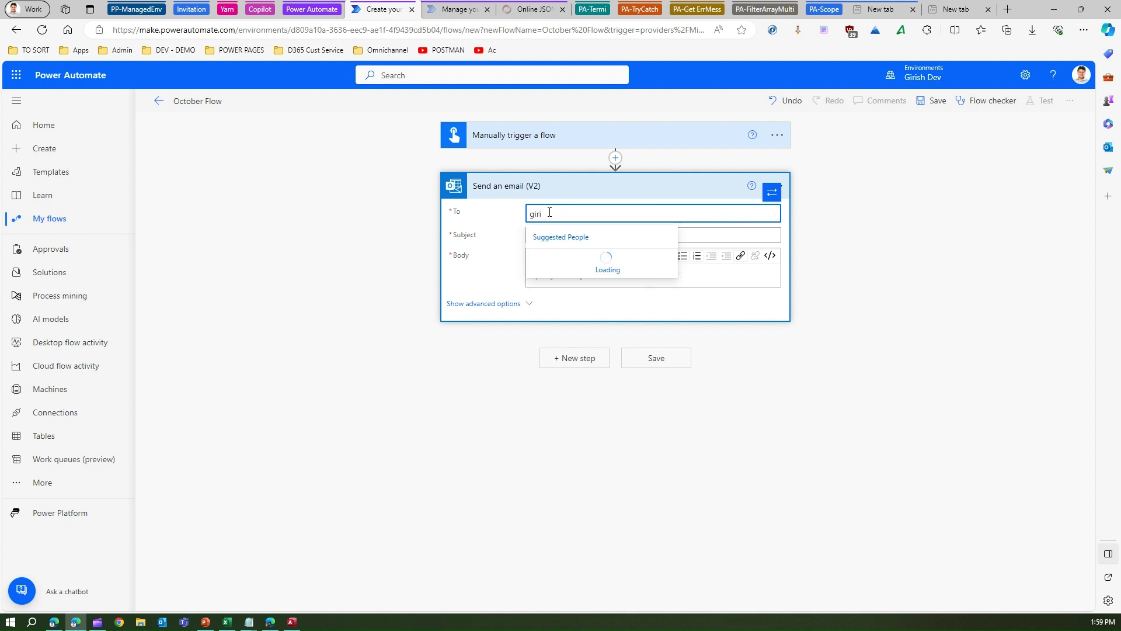
click(594, 261)
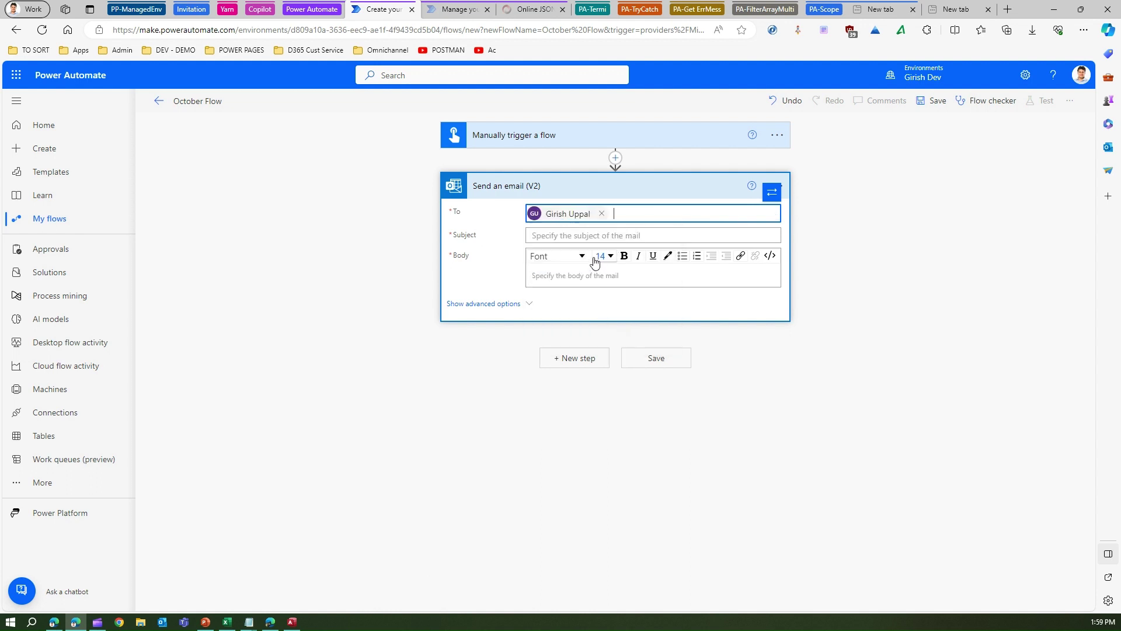
- Set the email subject to 'Test' and the body to 'Hey', then save the flow
click(550, 236)
text(Test)
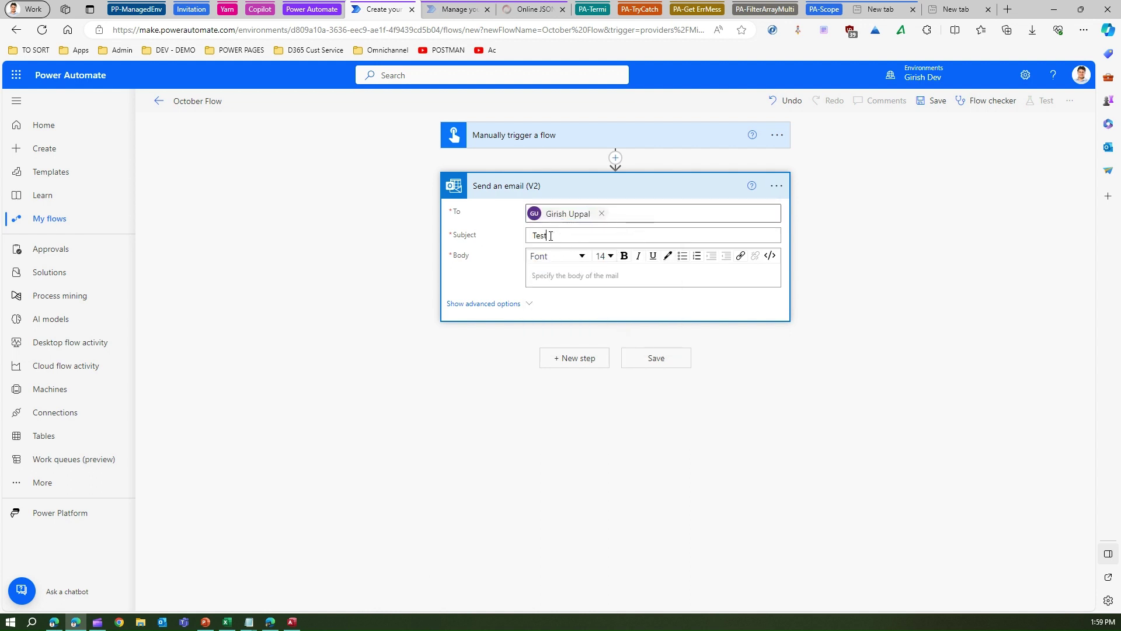
click(562, 276)
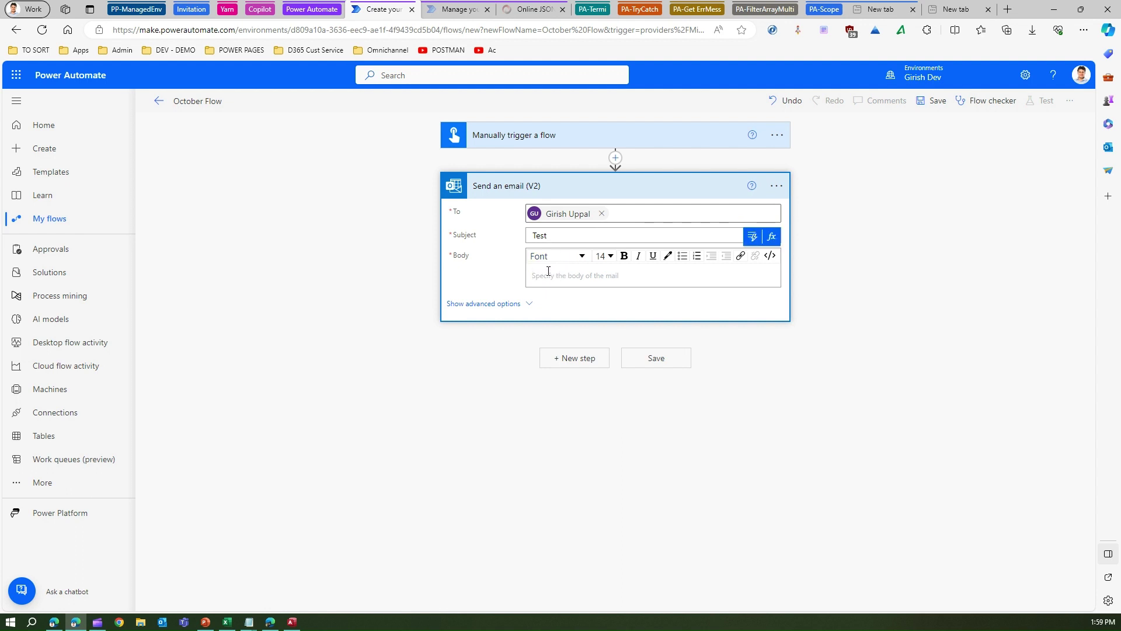
text(Hel)
click(549, 104)
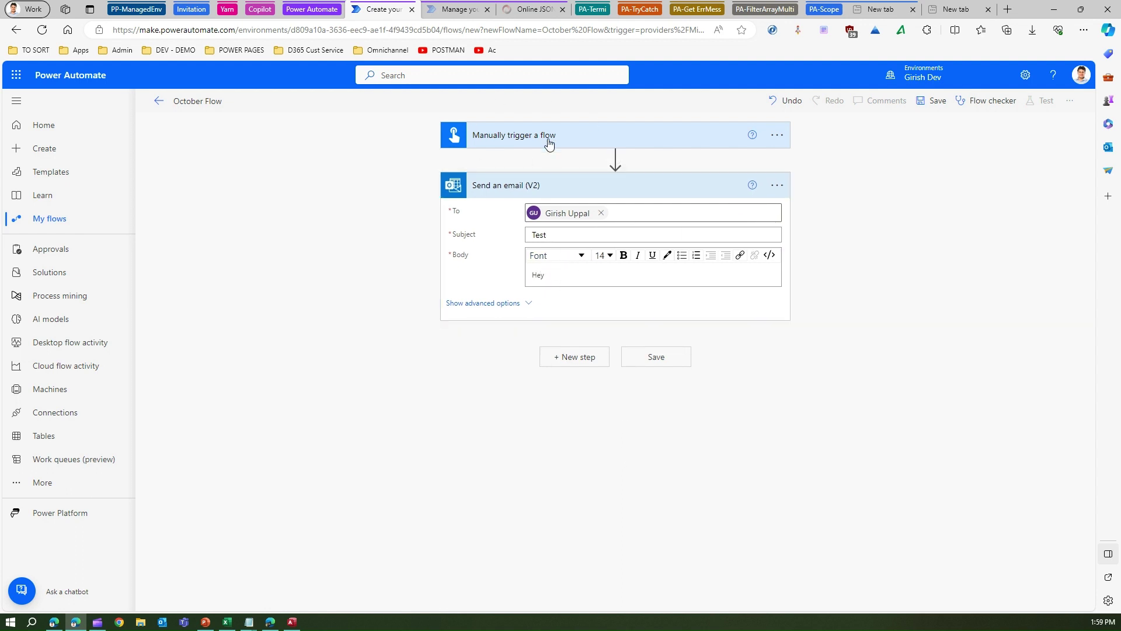
click(655, 357)
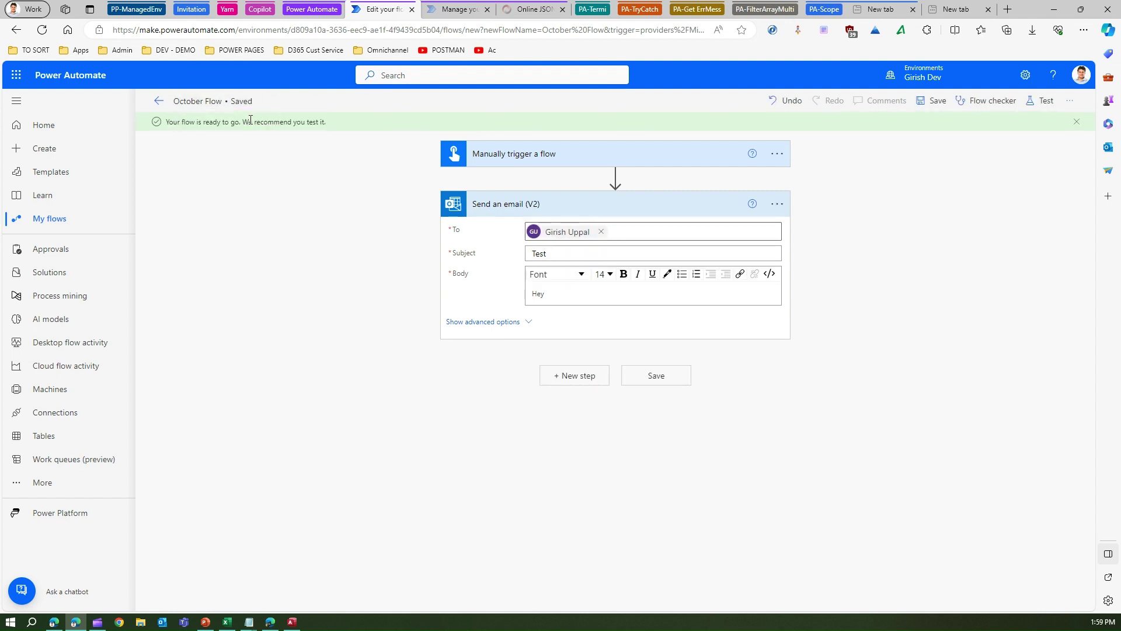
- Go back to My flows and show October Flow's command menu
click(159, 103)
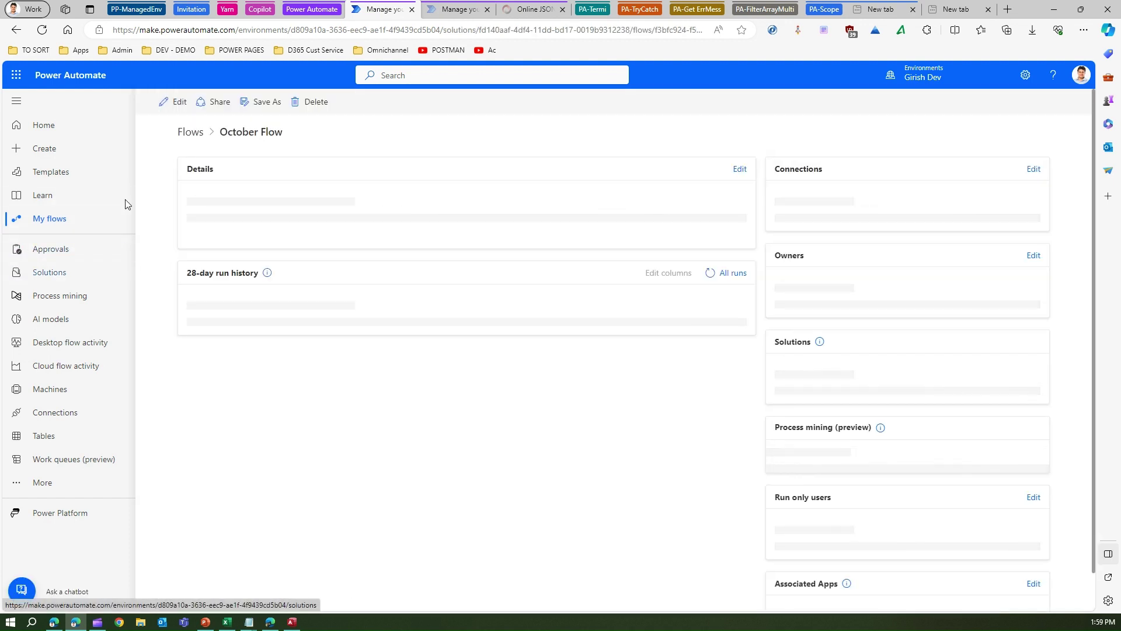
click(50, 218)
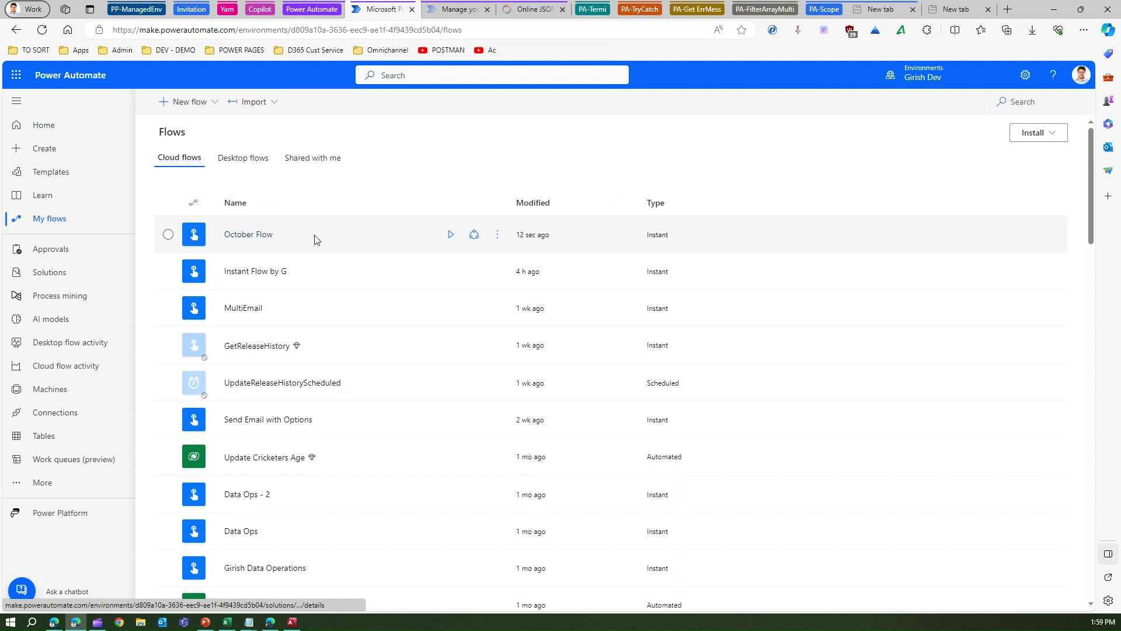
click(498, 235)
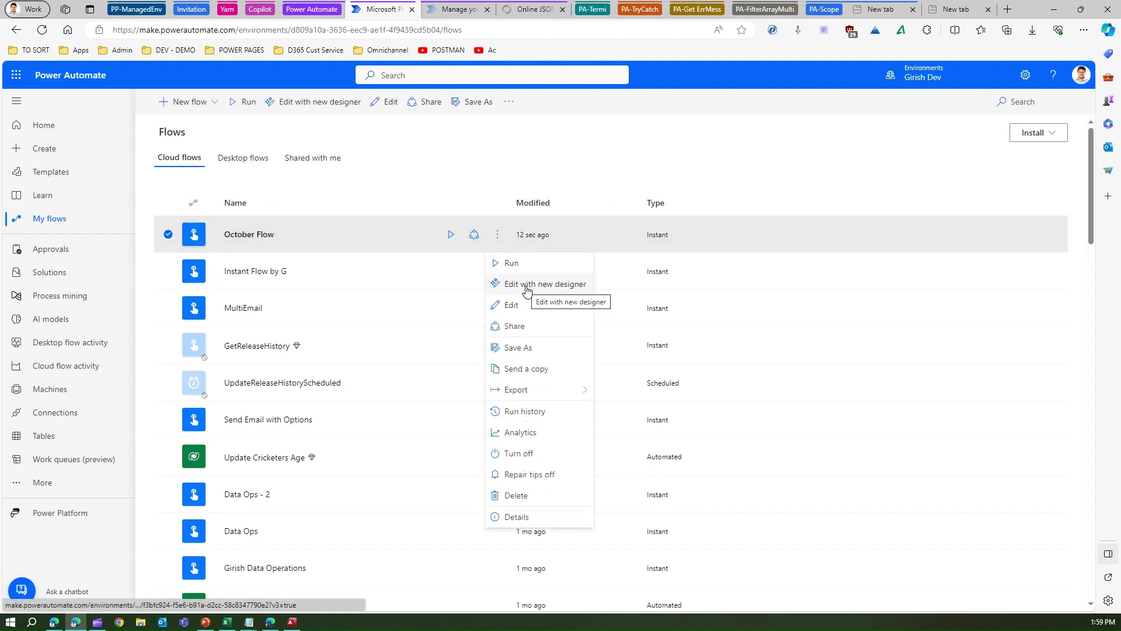
- Look at the Approvals page, then return to My flows and select October Flow
click(45, 227)
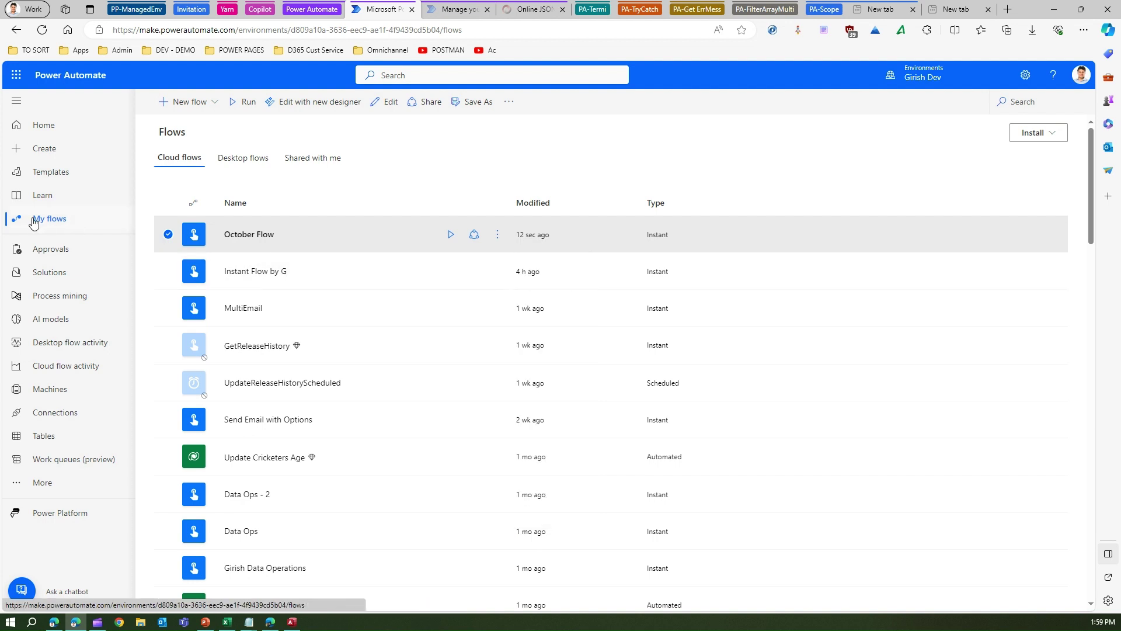
click(46, 247)
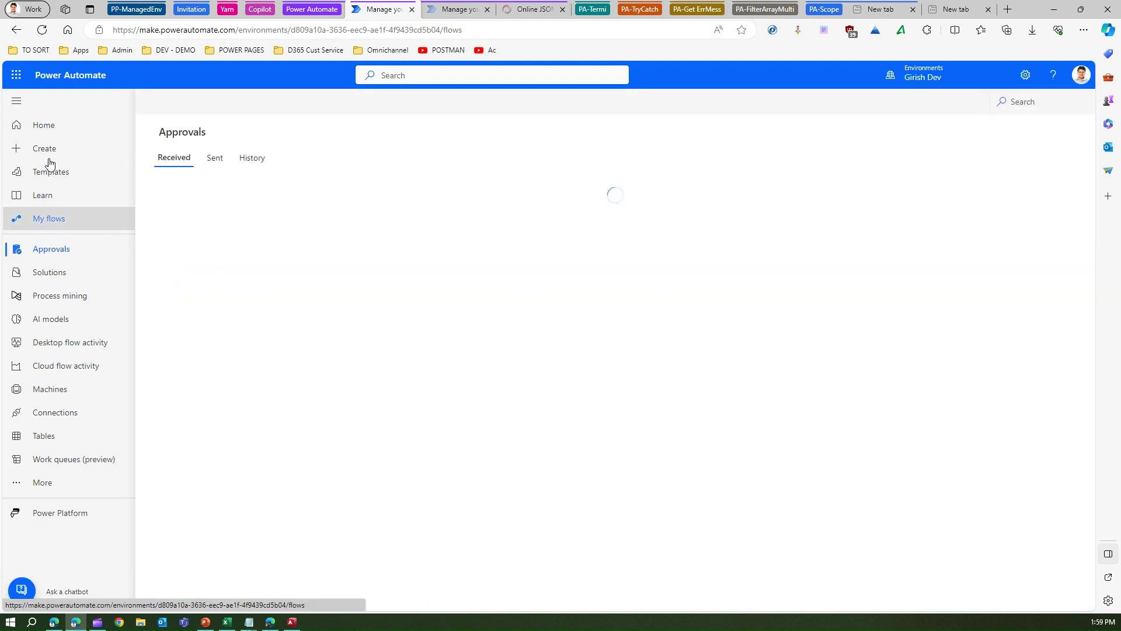
click(49, 218)
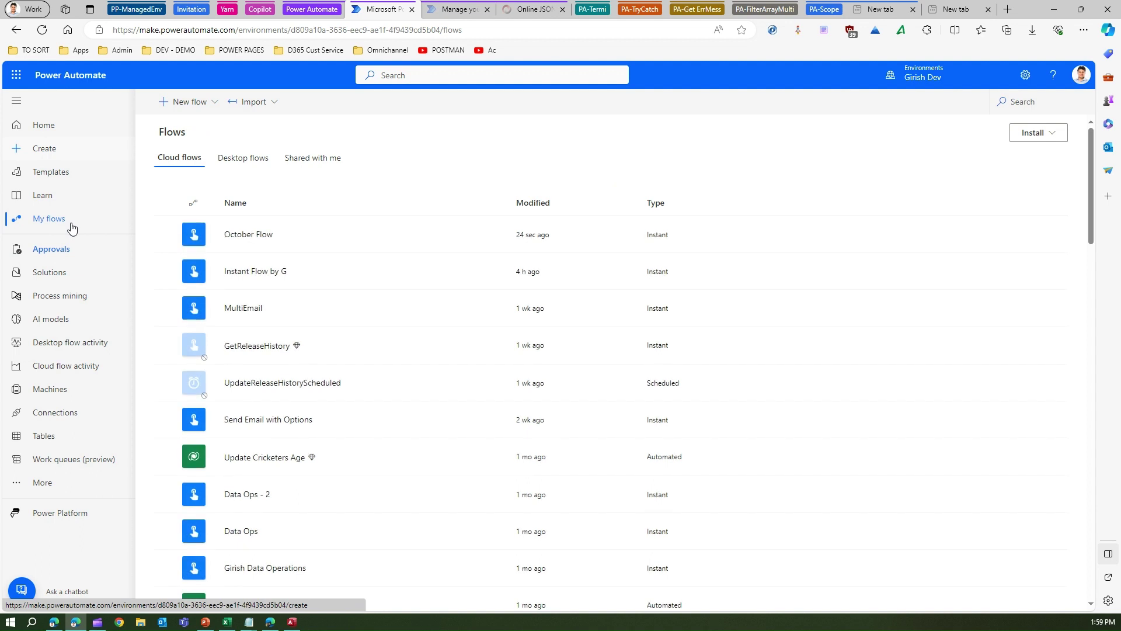
click(168, 235)
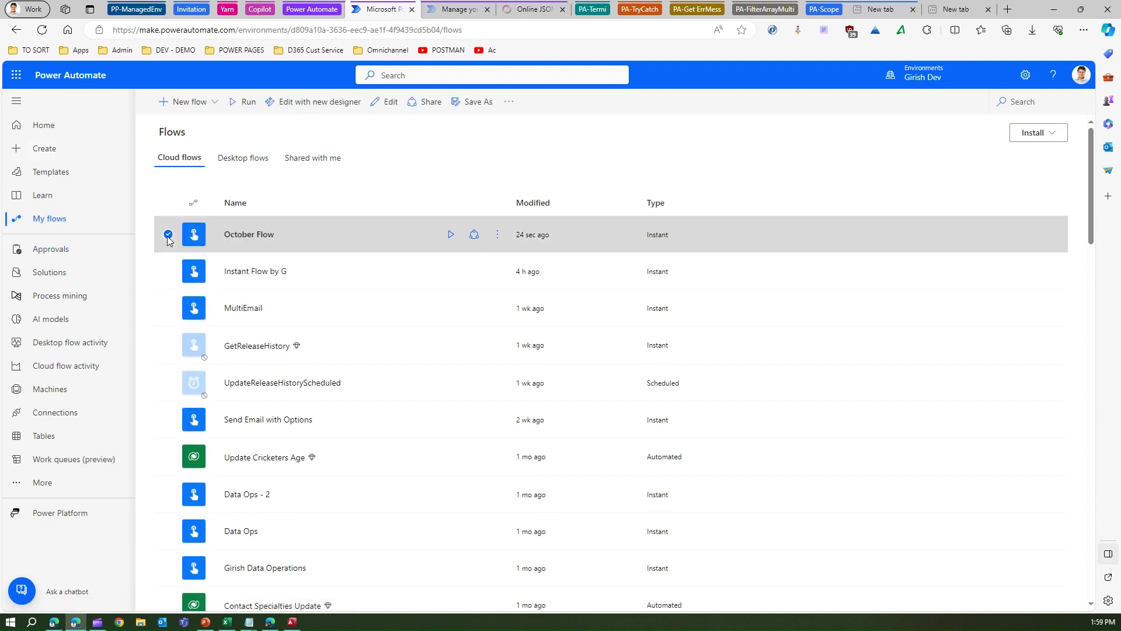
- Open October Flow with 'Edit with new designer' and close the Copilot pane
click(332, 105)
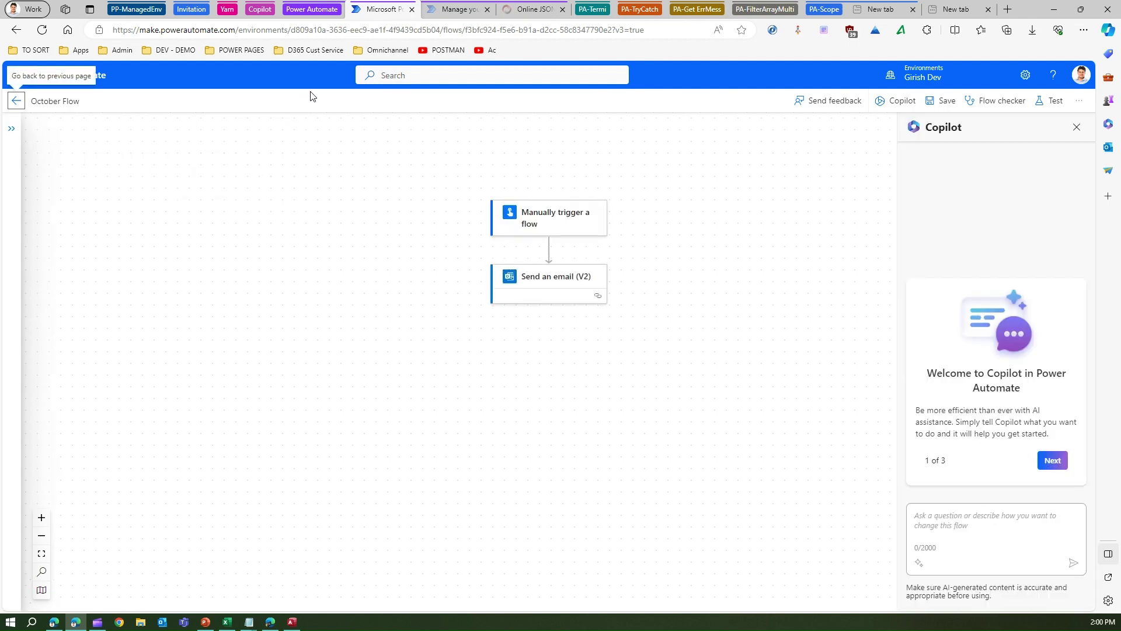
click(1076, 130)
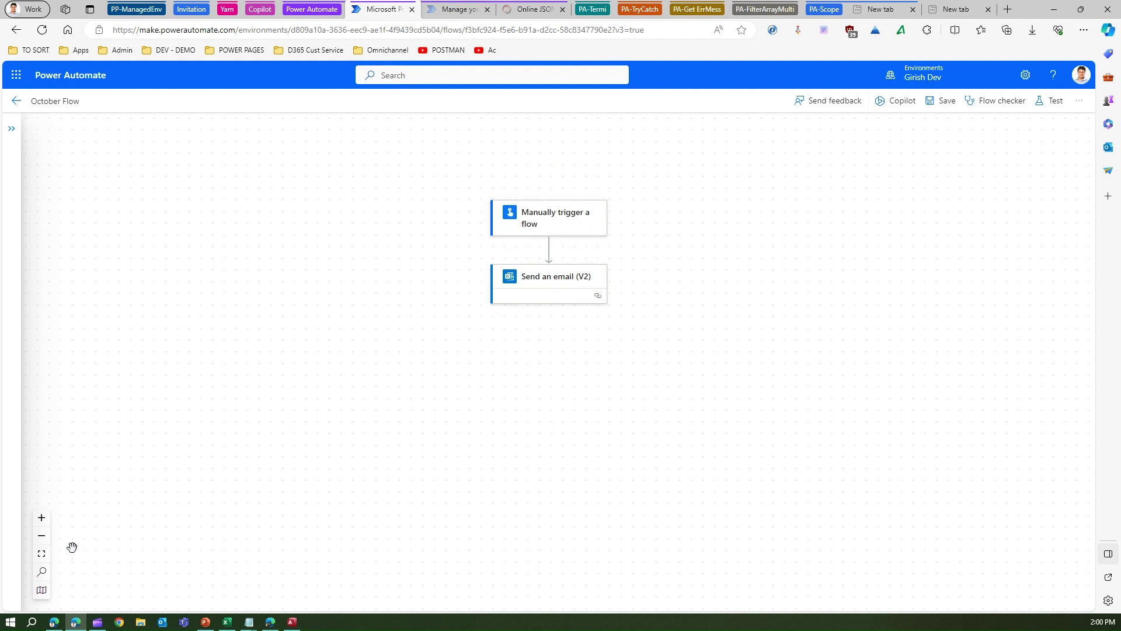
- Zoom and pan the canvas to inspect the trigger and email steps
click(41, 520)
click(41, 520)
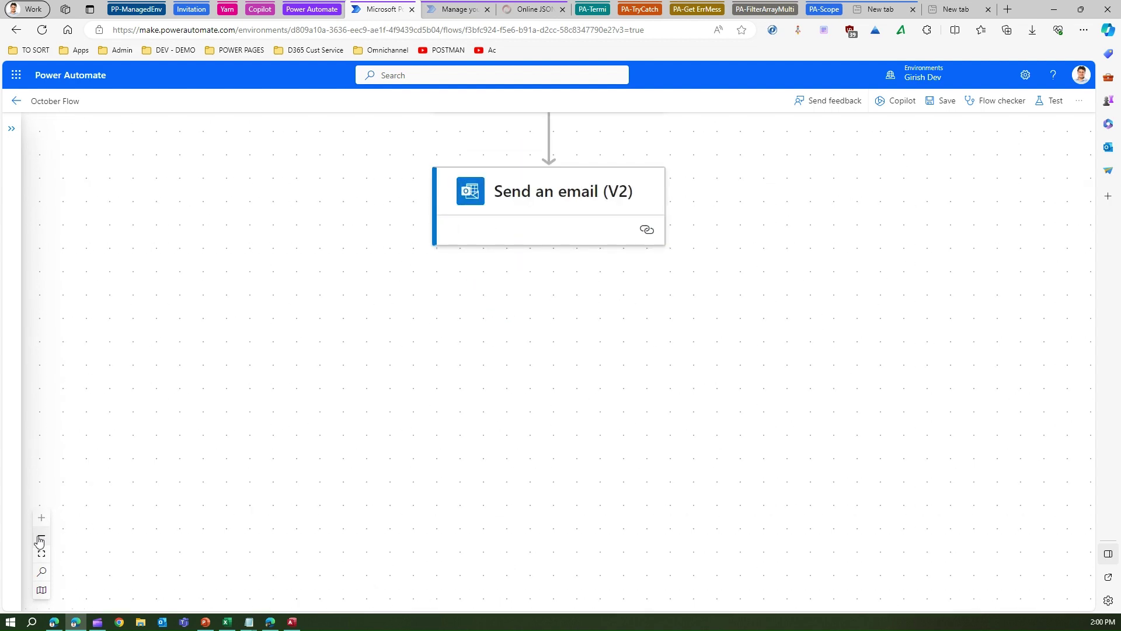
click(40, 536)
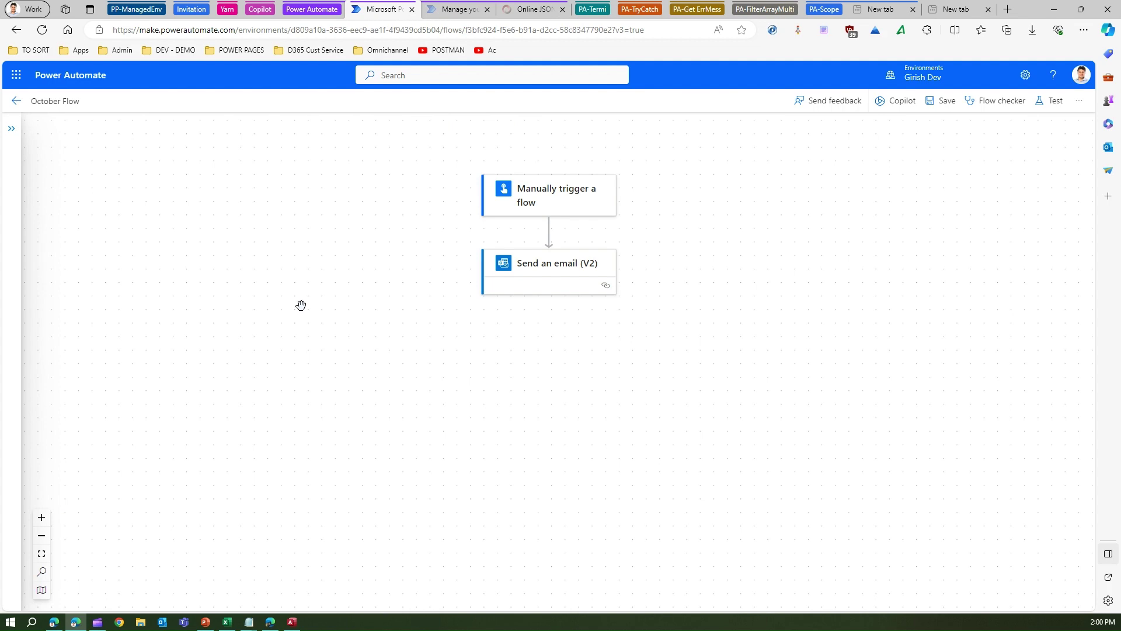
drag(351, 296, 261, 342)
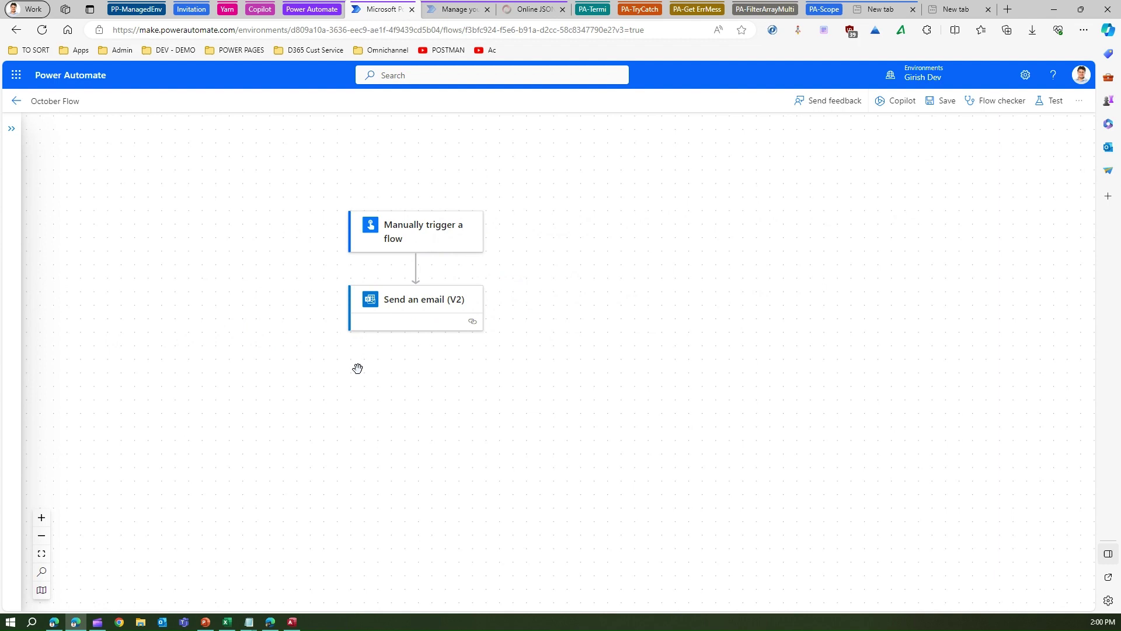
click(40, 518)
click(41, 517)
click(41, 517)
drag(132, 380, 287, 482)
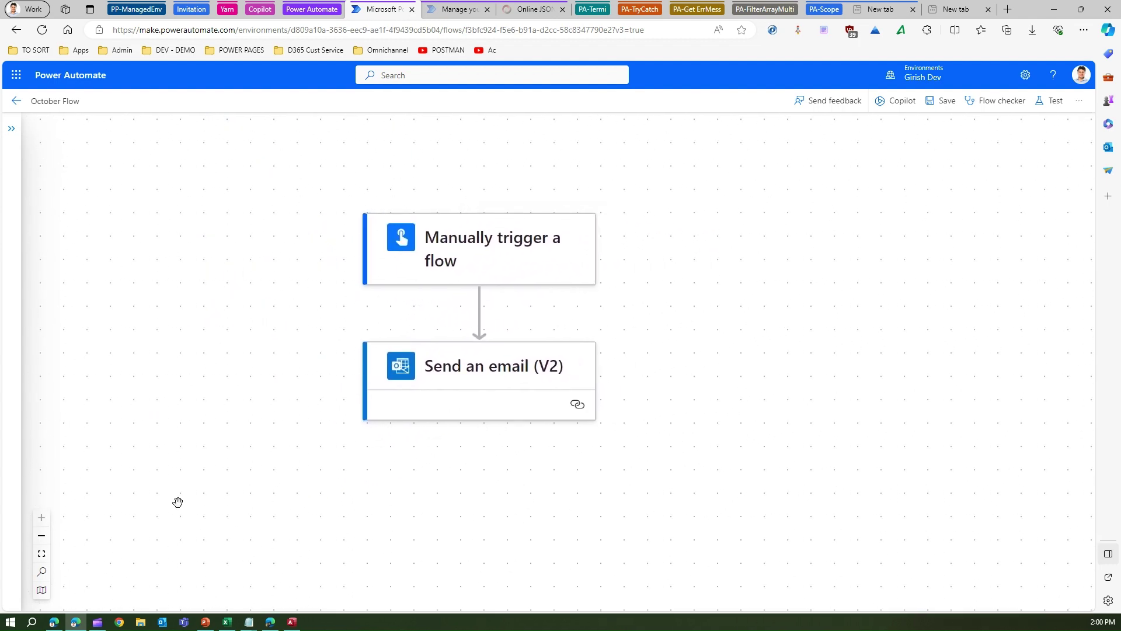
- Fit both steps into view and open the Go To Operation list
click(42, 535)
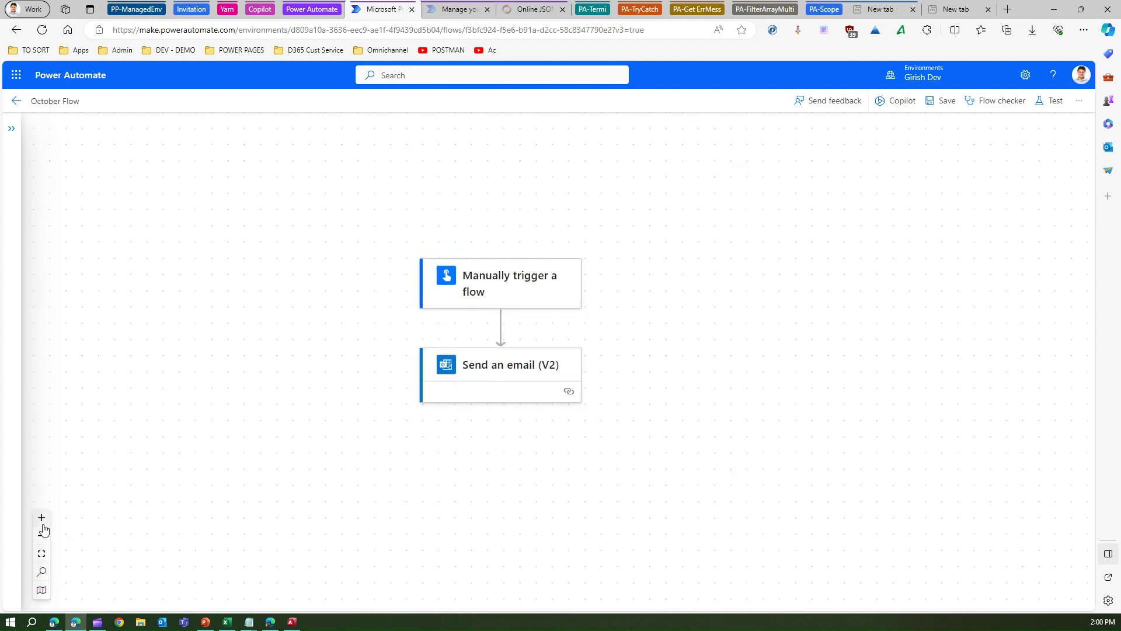
click(42, 518)
click(42, 554)
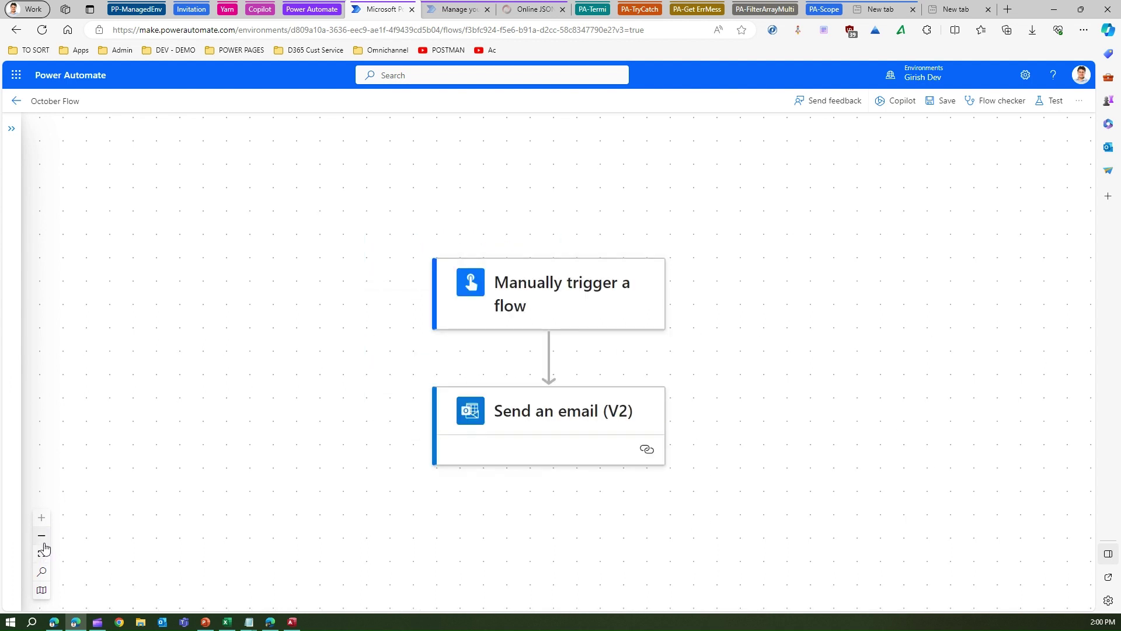
drag(389, 499, 951, 315)
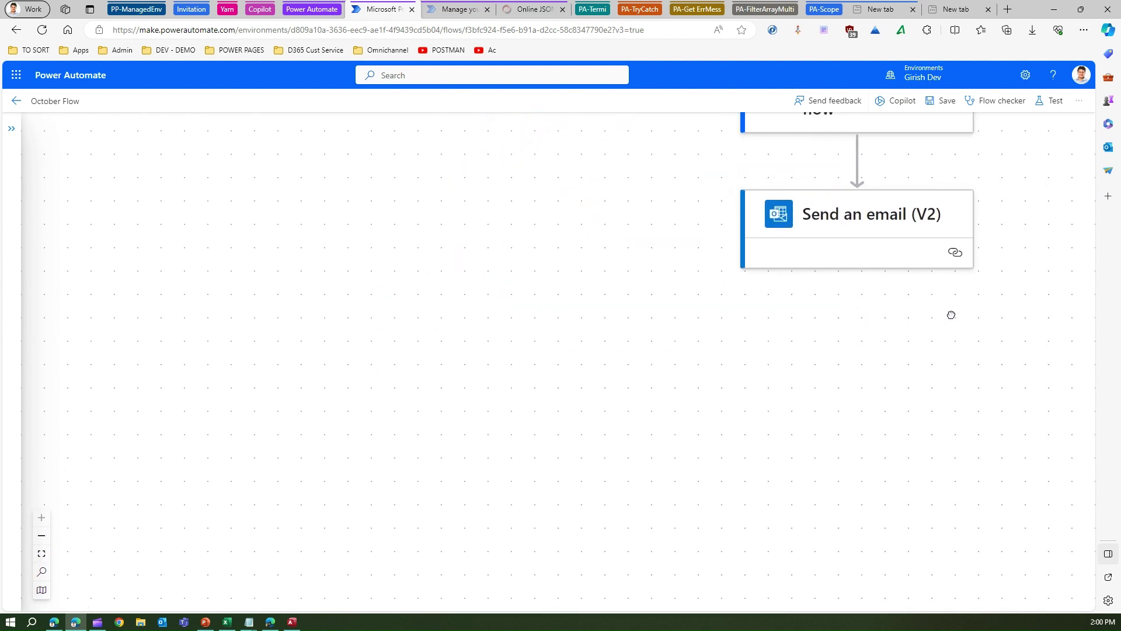
click(41, 553)
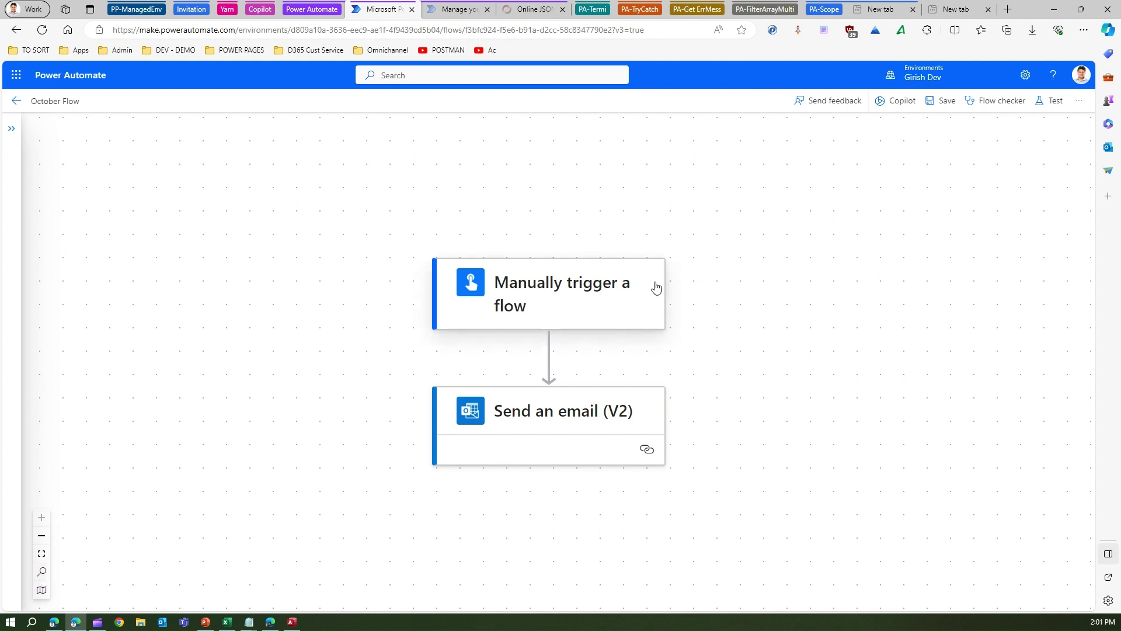
click(42, 573)
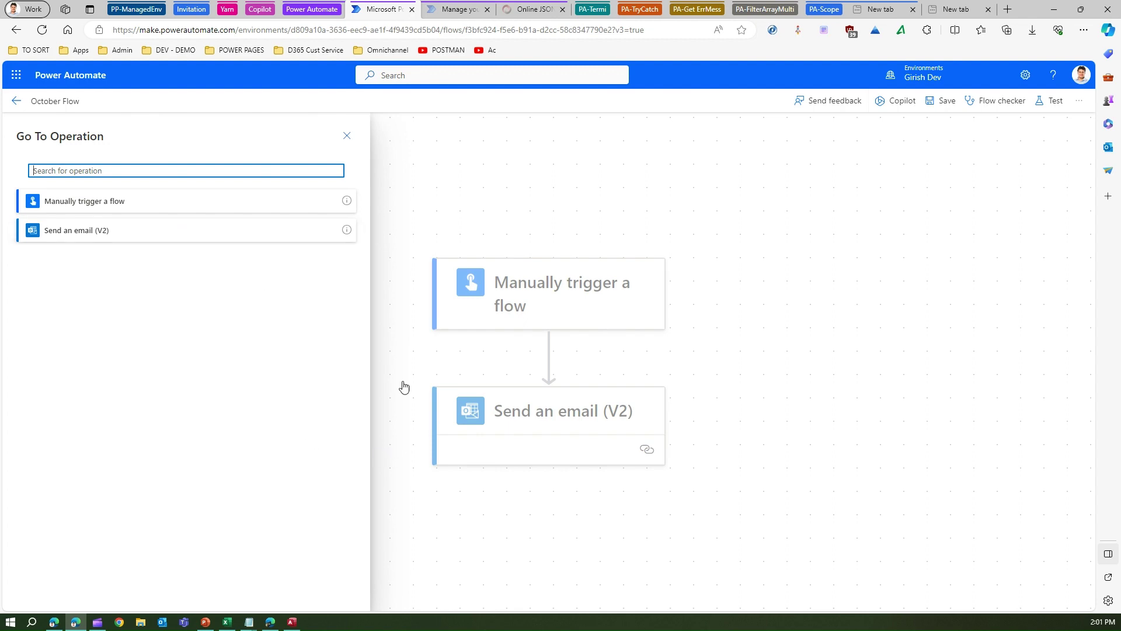
- Close the operation list, pan the canvas, then jump to the Send an email (V2) step
click(347, 136)
drag(805, 303, 1117, 429)
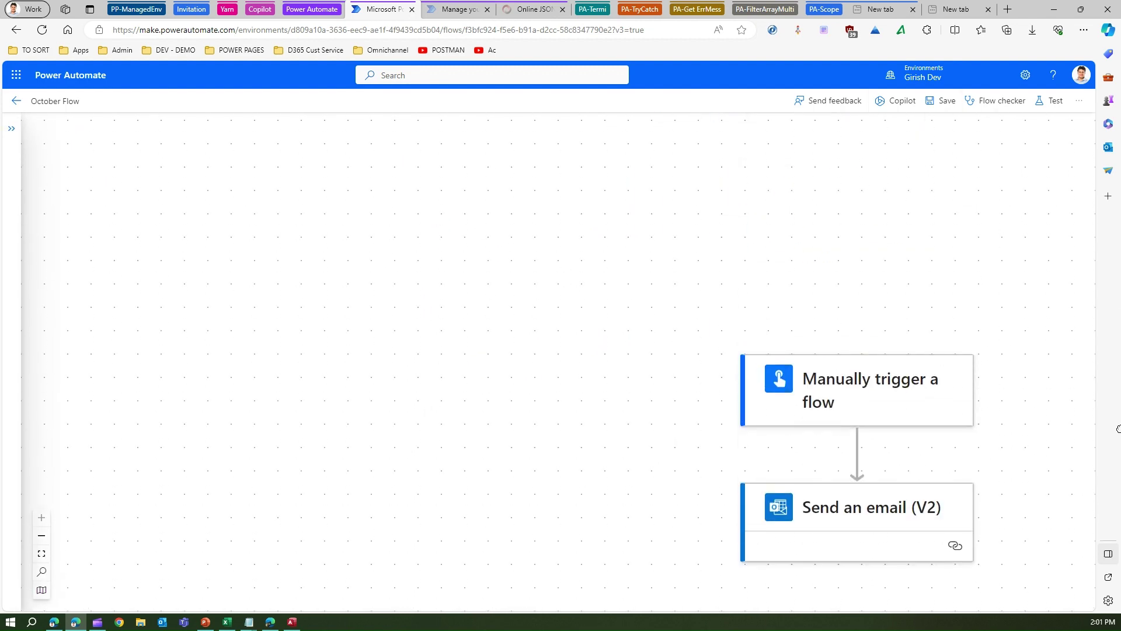
drag(589, 283, 592, 515)
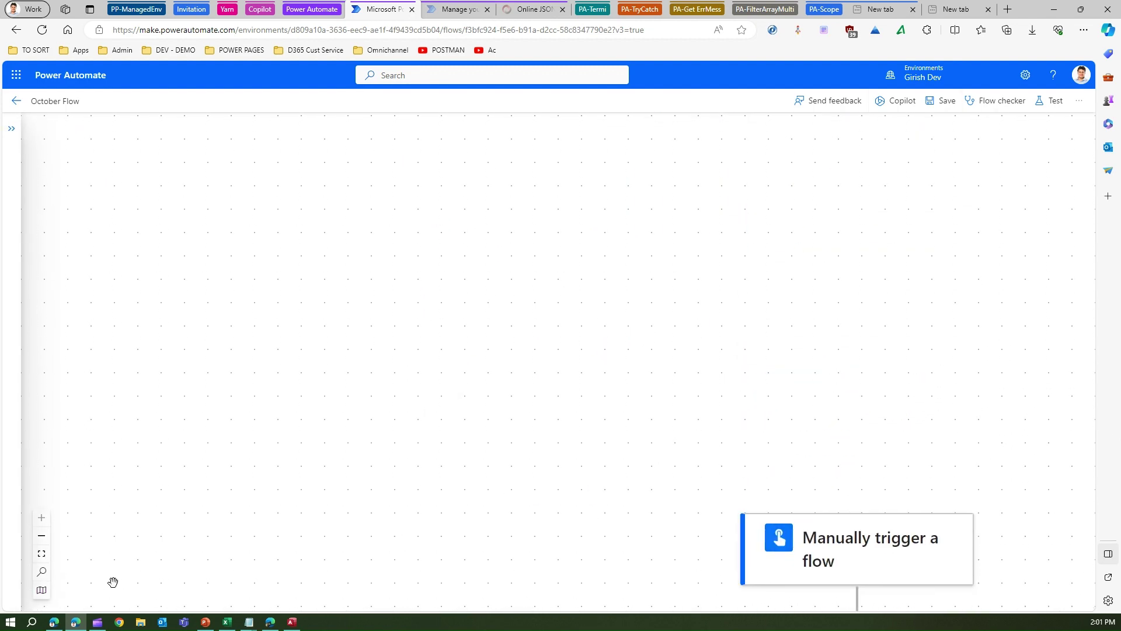
click(36, 575)
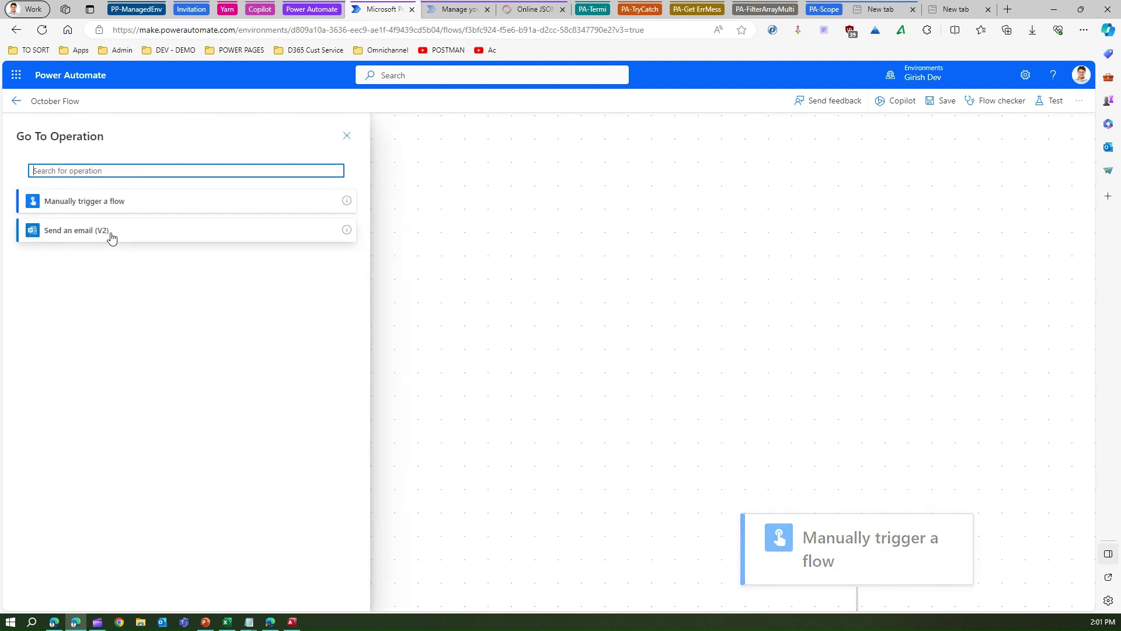
click(80, 233)
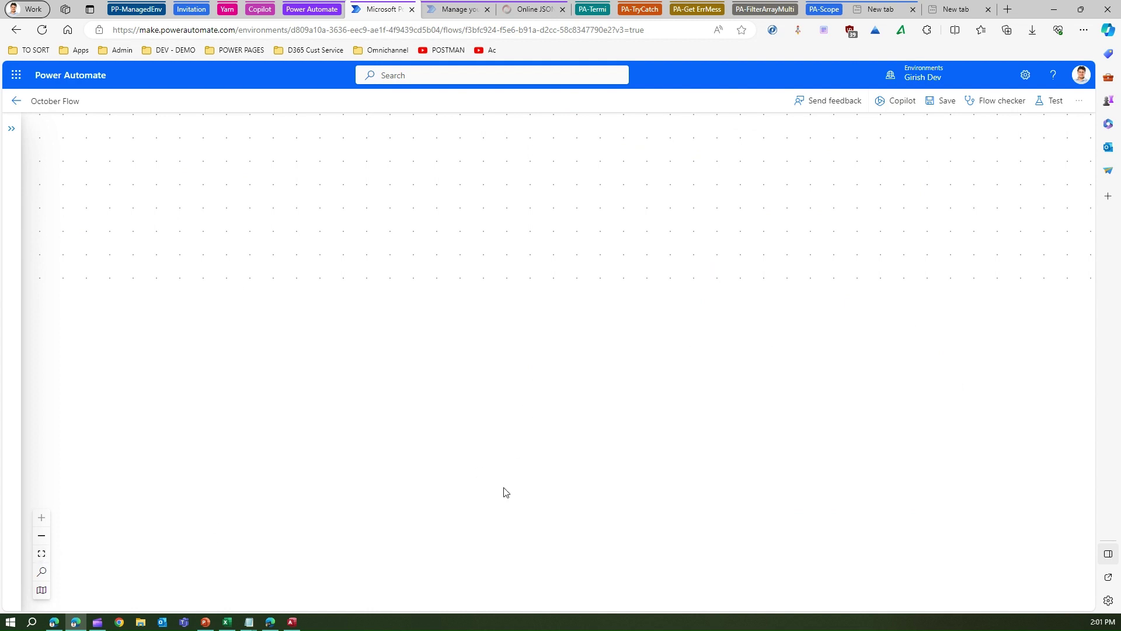
- Fit and zoom the canvas, then jump to the Manually trigger a flow step
click(42, 553)
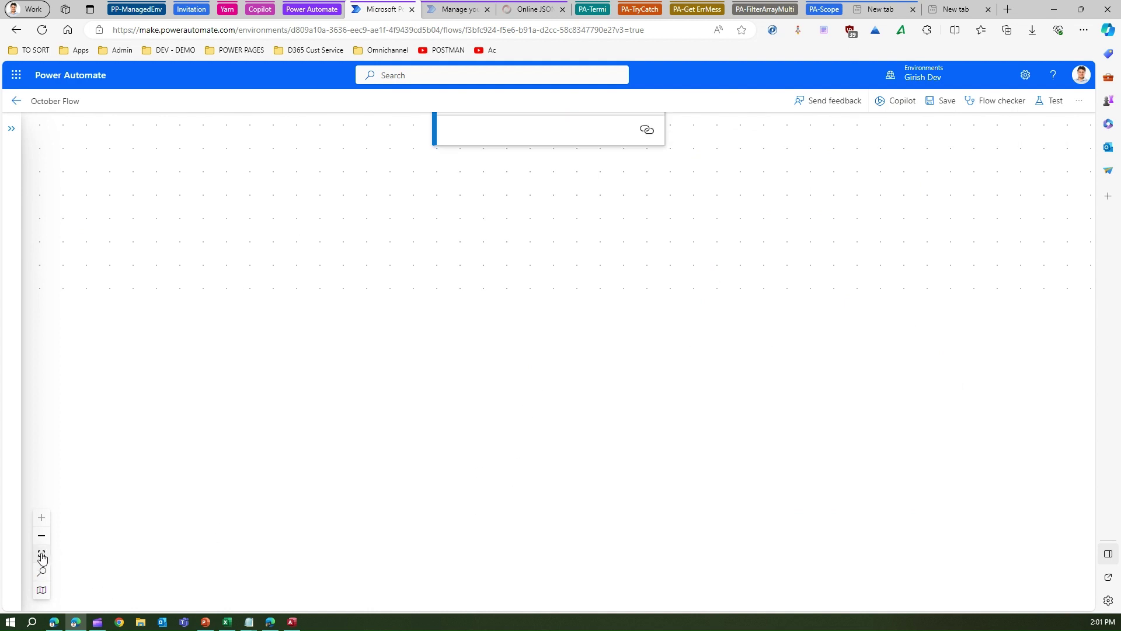
click(41, 535)
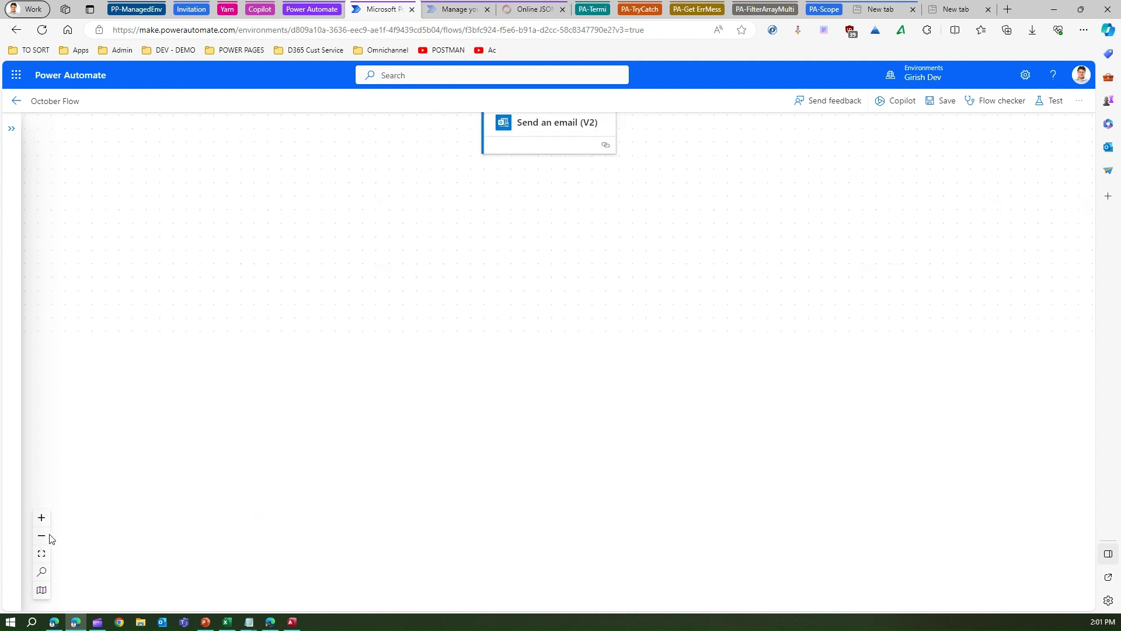
click(42, 518)
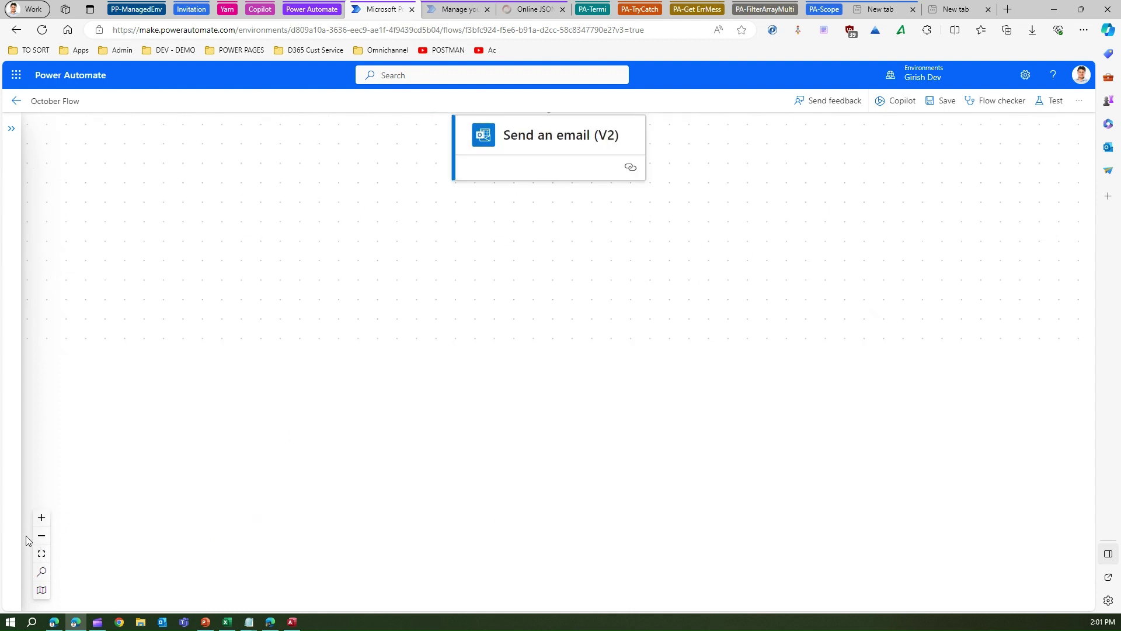
click(42, 554)
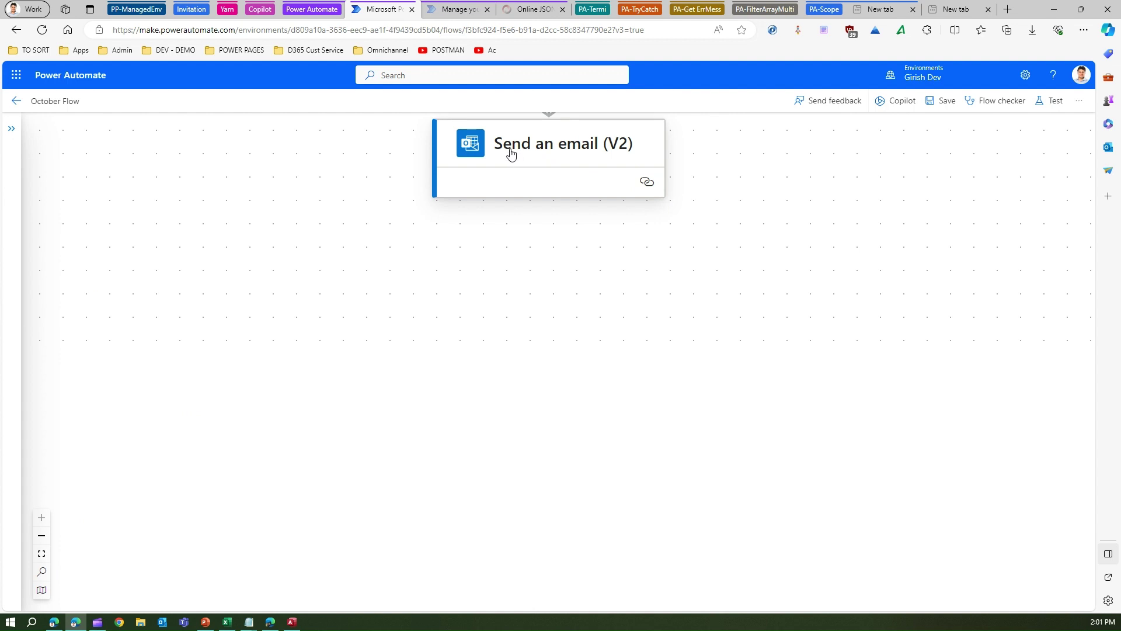
click(41, 571)
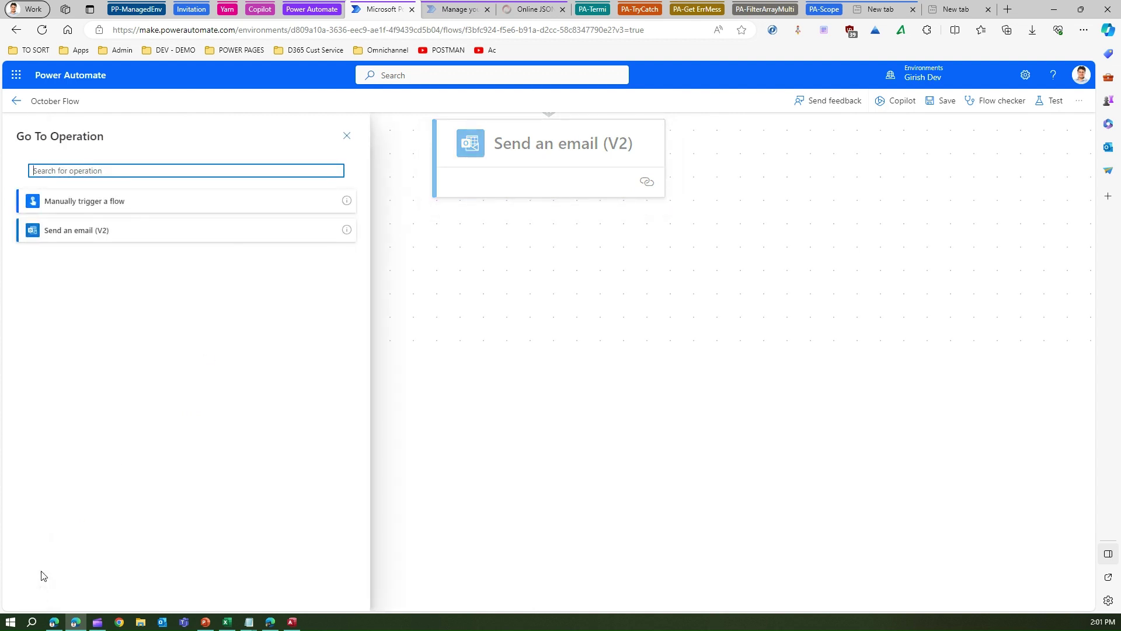
click(116, 202)
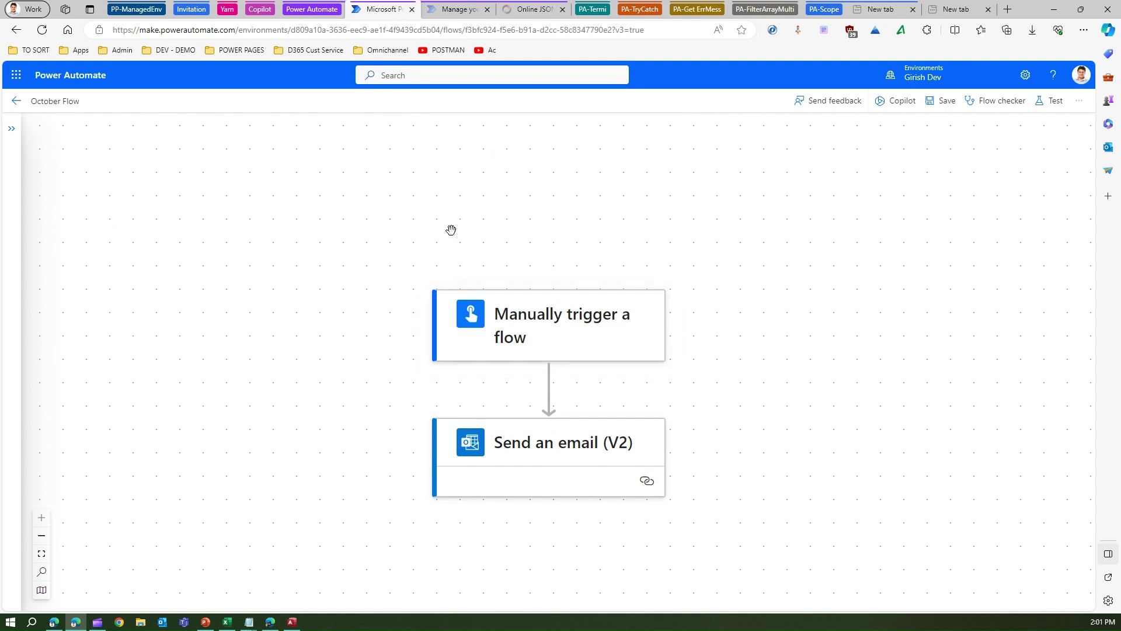
- Turn on the minimap and drag within it to centre both flow steps
click(42, 590)
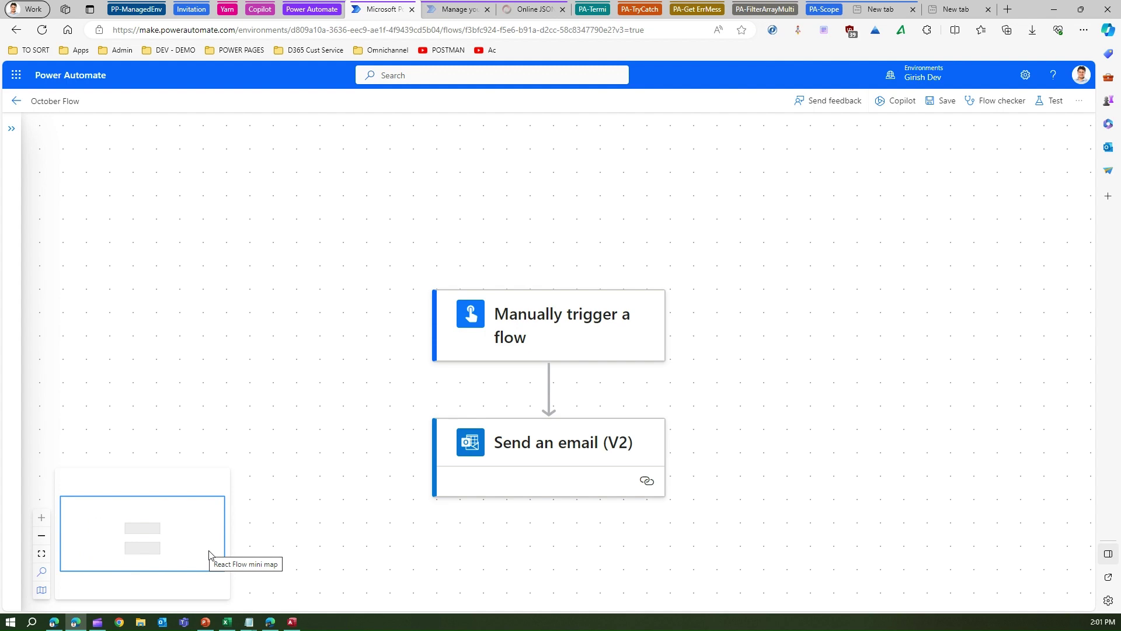
drag(210, 554, 211, 555)
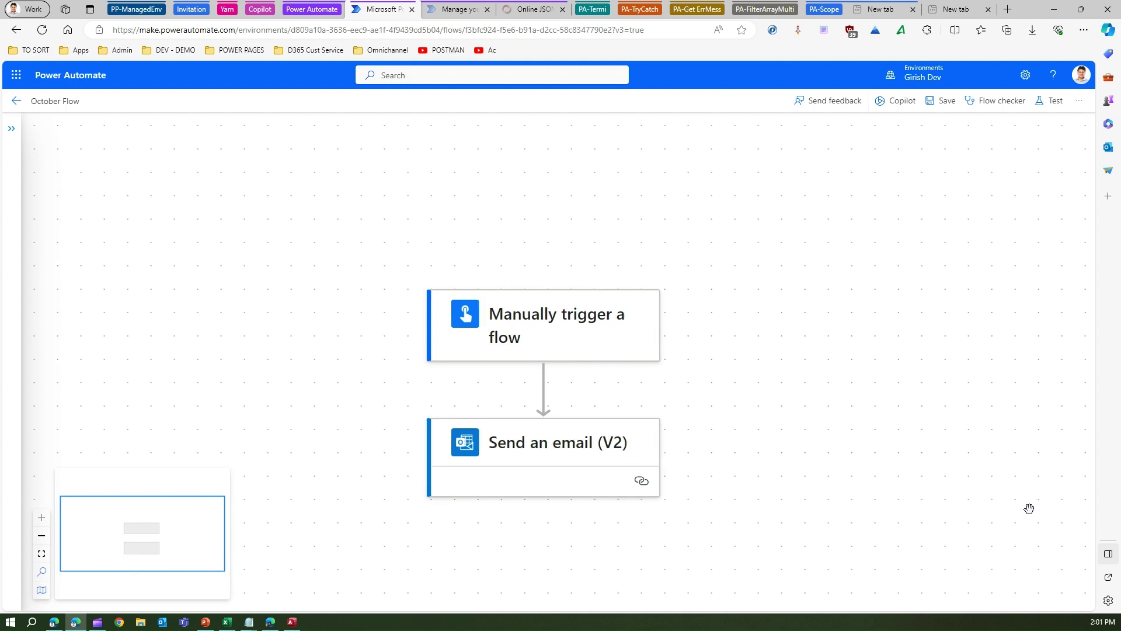
drag(331, 348, 1025, 588)
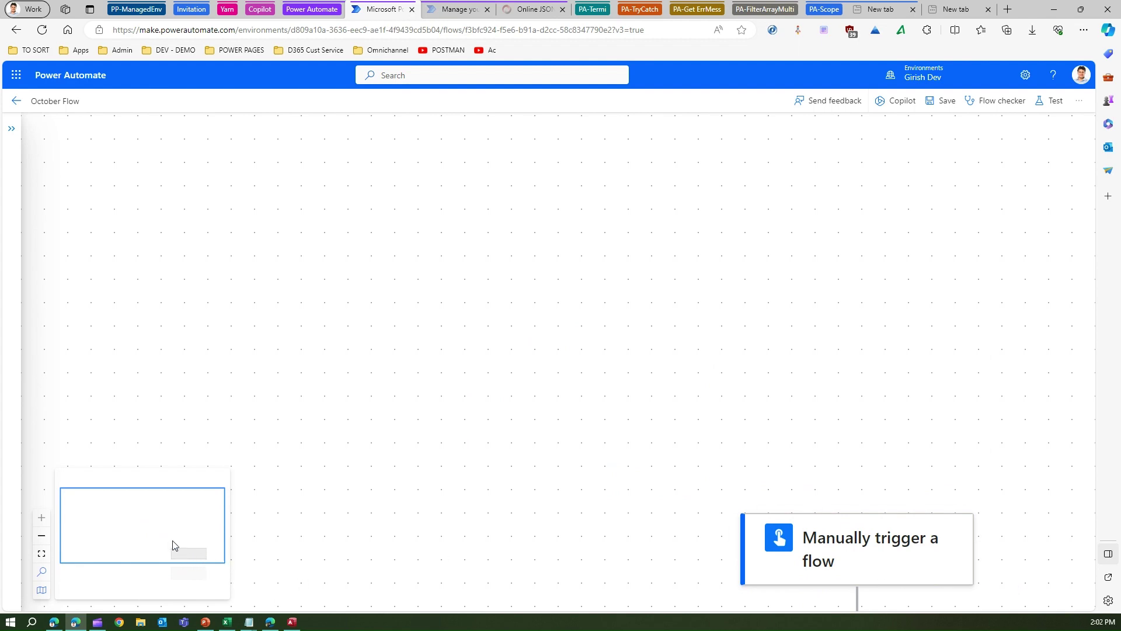
mouse_move(173, 546)
mouse_down()
mouse_move(206, 566)
mouse_move(213, 546)
mouse_move(120, 550)
mouse_move(173, 550)
mouse_move(196, 531)
mouse_move(176, 561)
mouse_move(143, 536)
mouse_move(167, 558)
mouse_move(187, 545)
mouse_move(167, 543)
mouse_up()
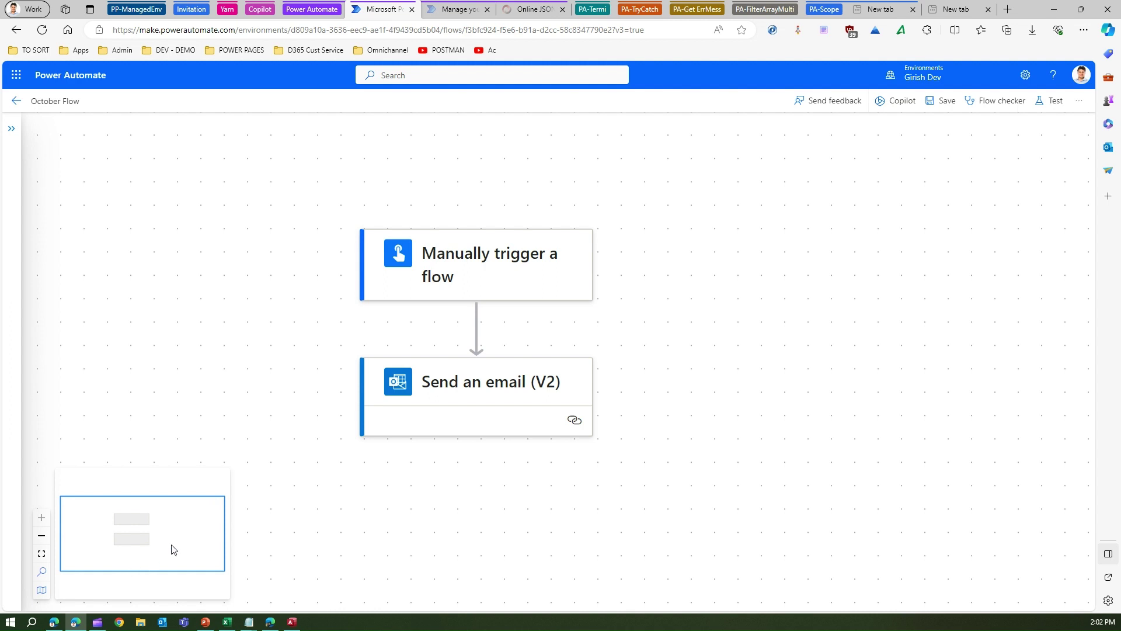
drag(174, 548, 163, 548)
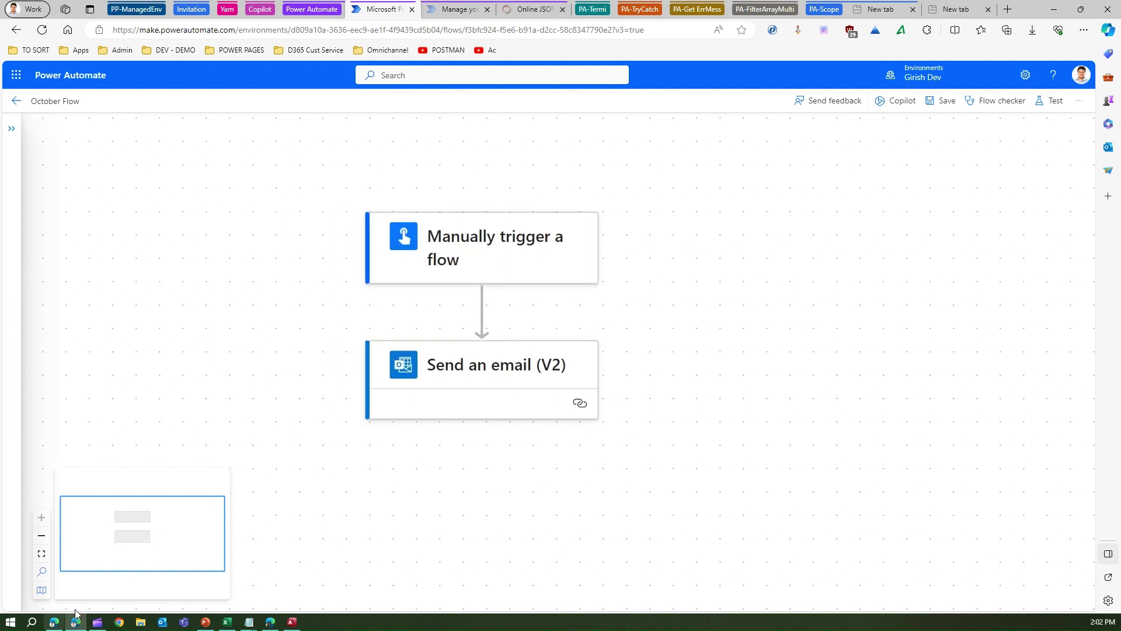
- Open the manual trigger's parameters and show its input types: Text, Yes/No, File, Email, Number, Date
click(414, 265)
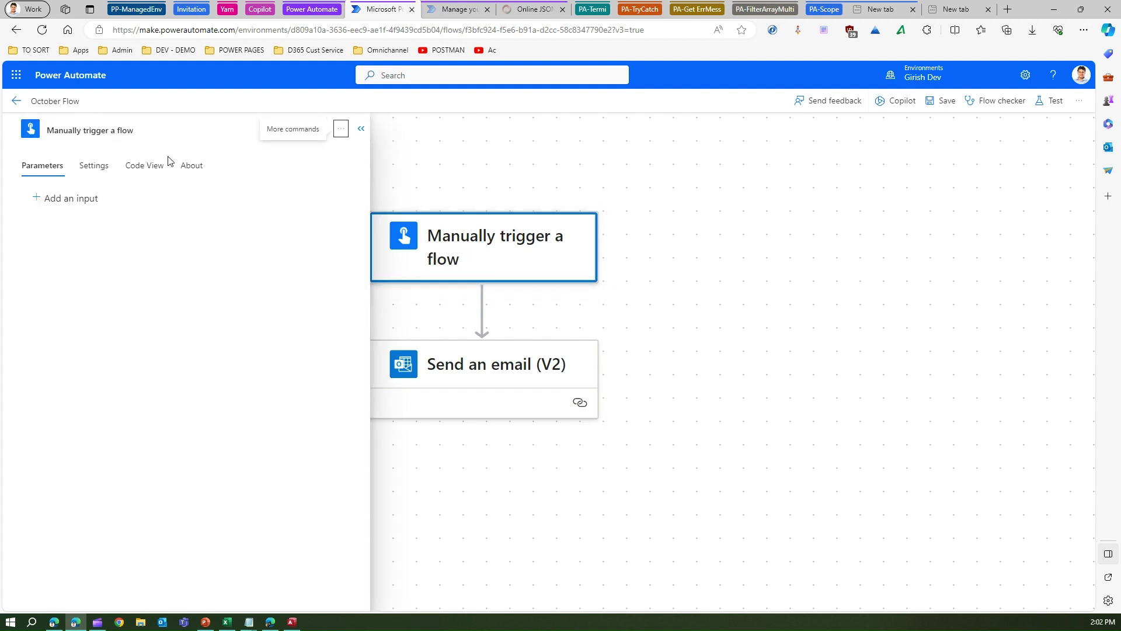
click(76, 201)
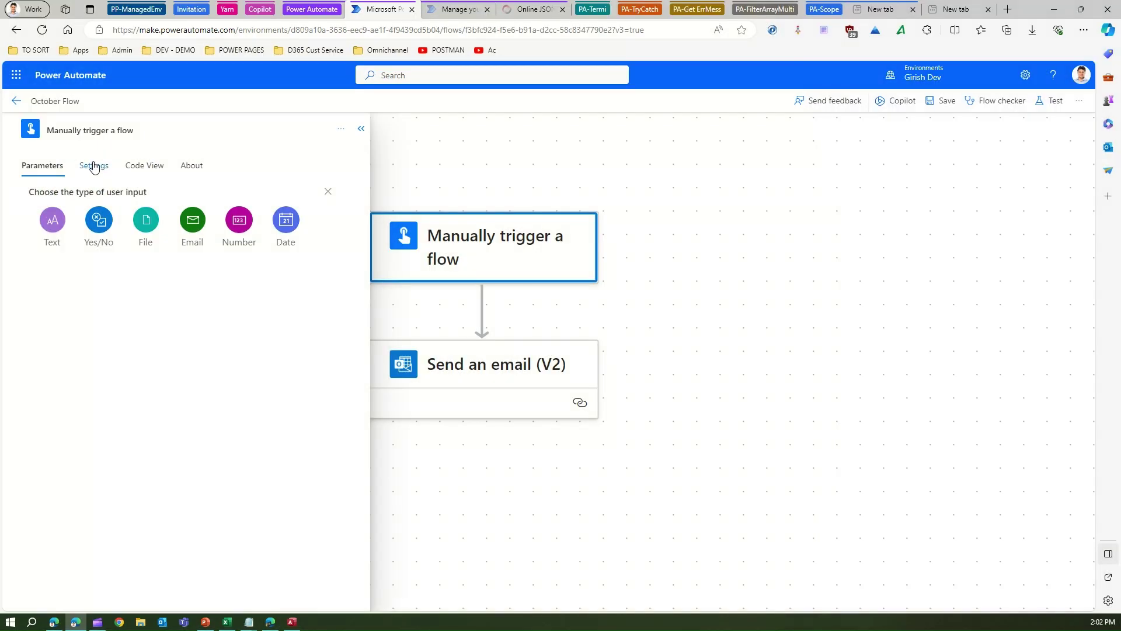
- Browse the trigger's Settings tab, collapsing and expanding the General, Security and Tracking sections
click(94, 166)
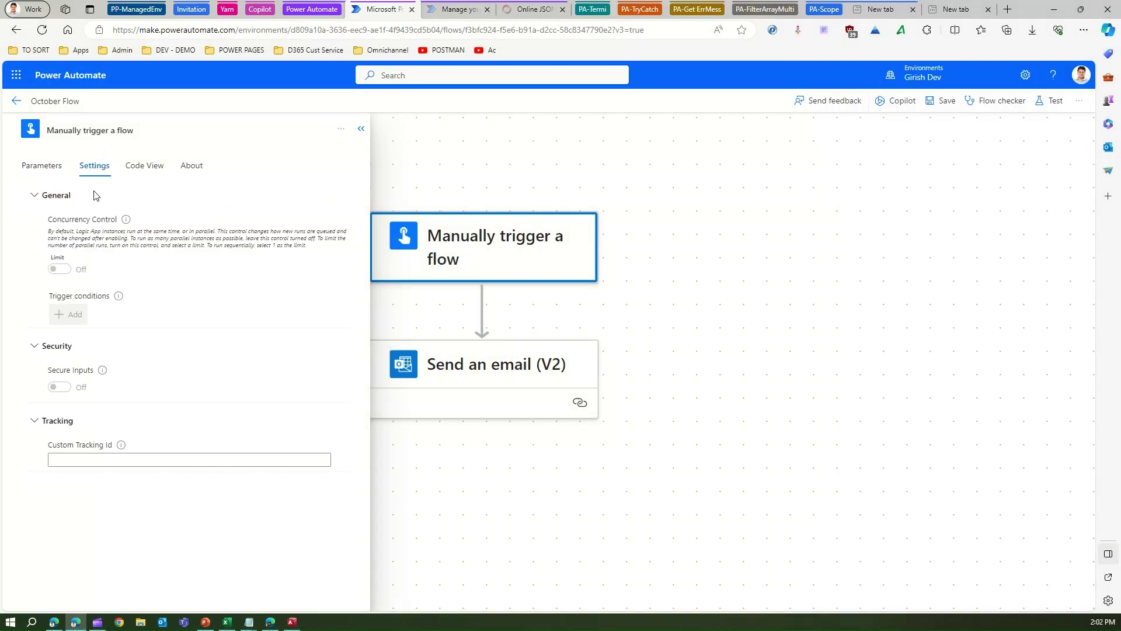
click(42, 199)
click(42, 231)
click(42, 267)
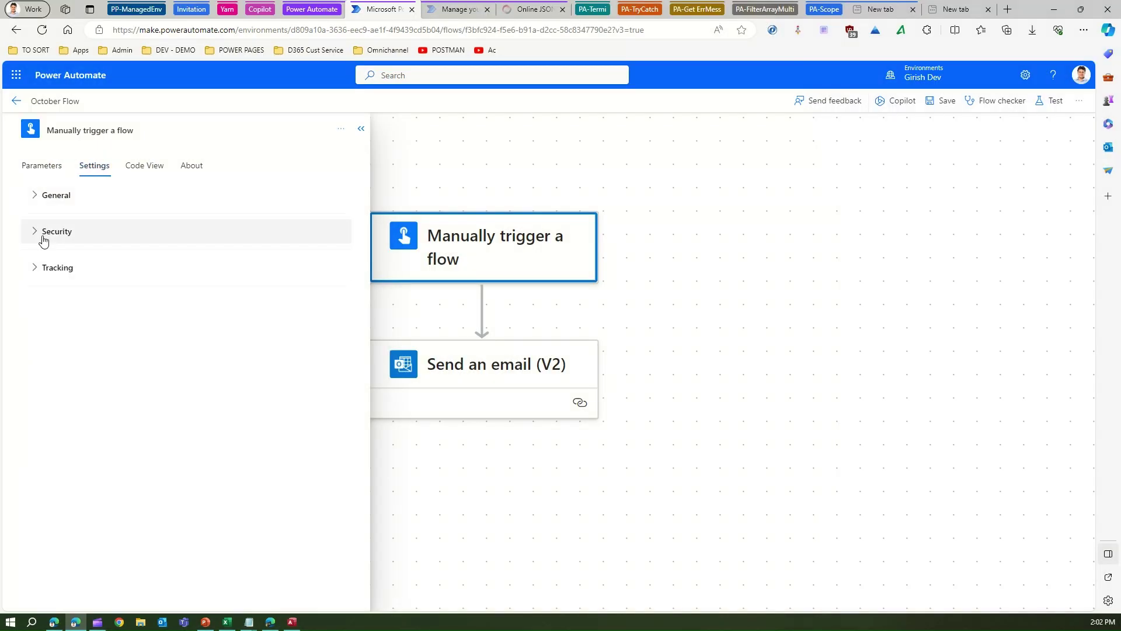
click(41, 233)
- Check the trigger's Code View and About tabs, then open the Send an email (V2) details
click(133, 169)
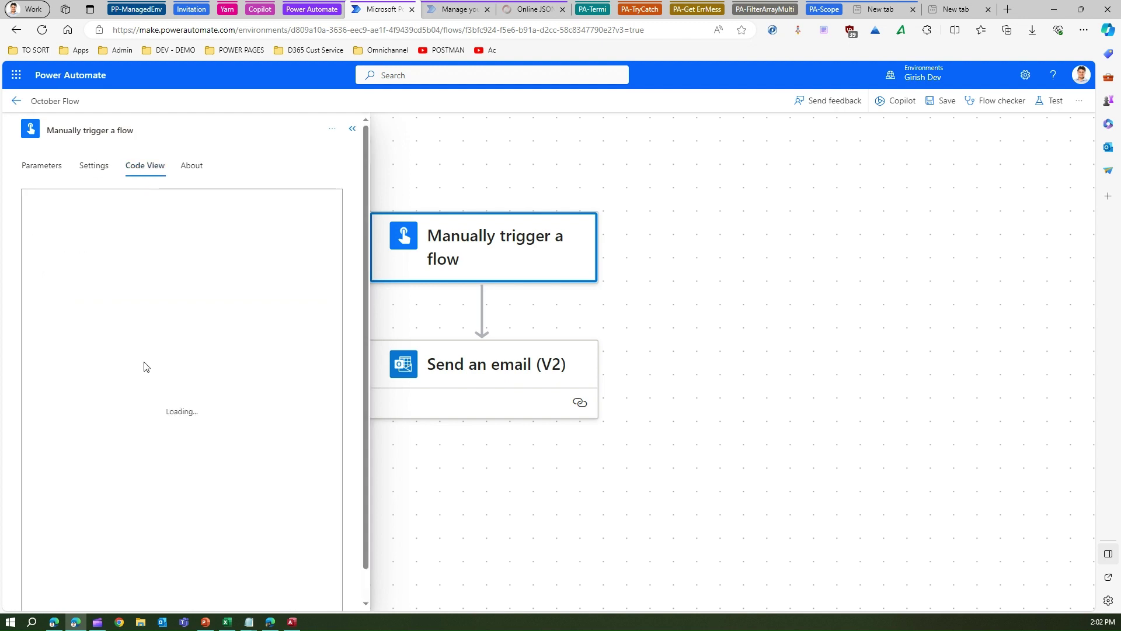
click(194, 170)
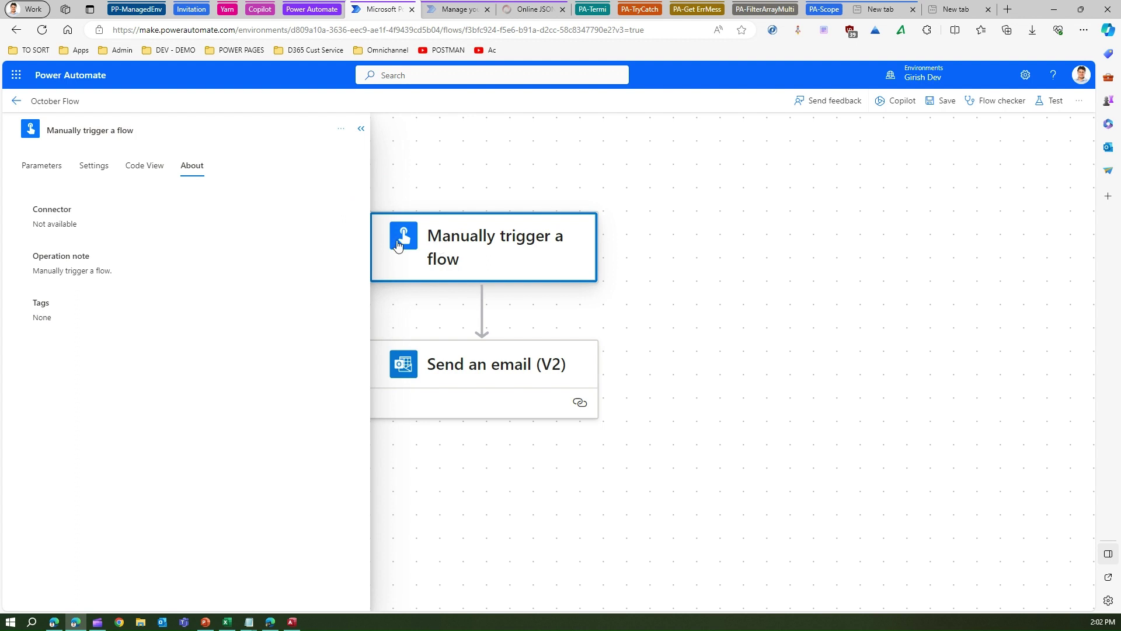
click(42, 165)
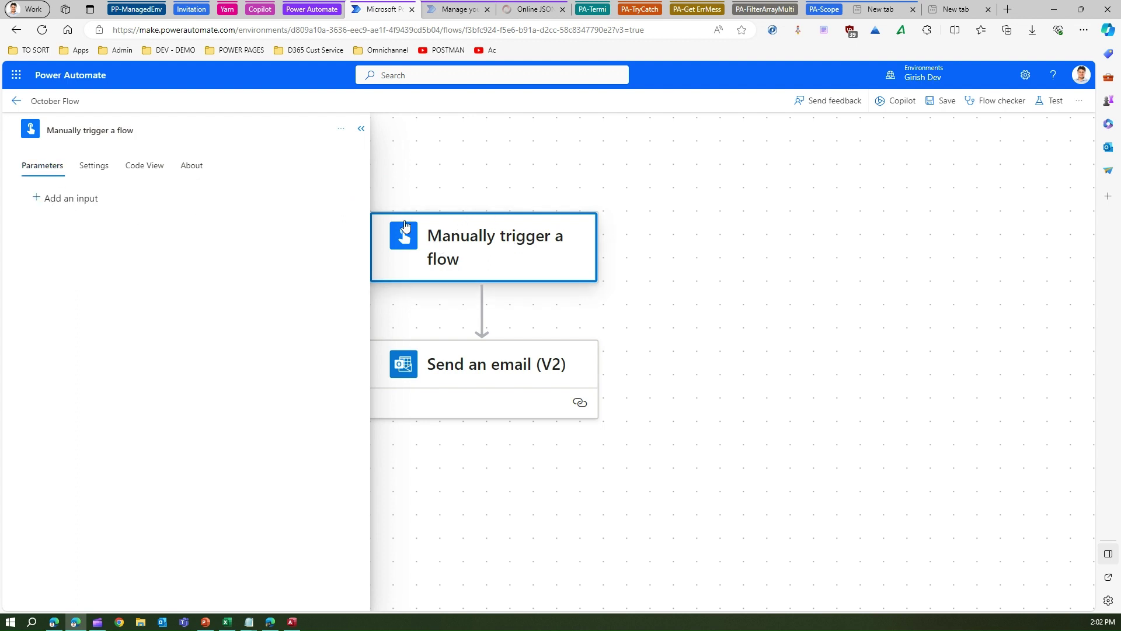
click(456, 360)
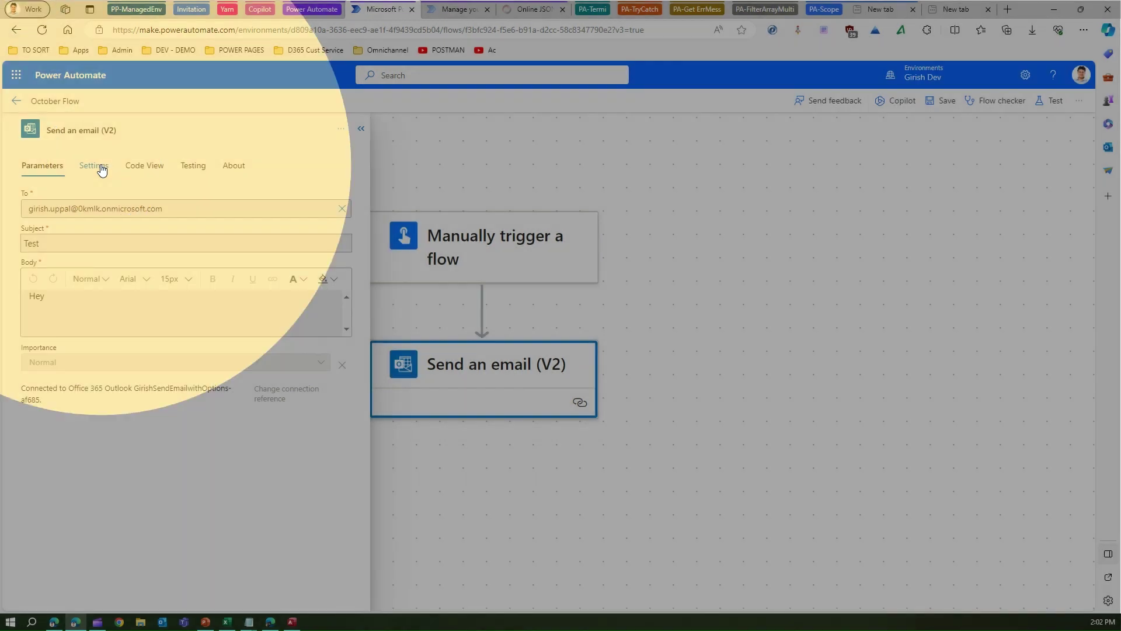
- Review the email step's Settings, Code View, Testing and About tabs, returning to Parameters
click(96, 166)
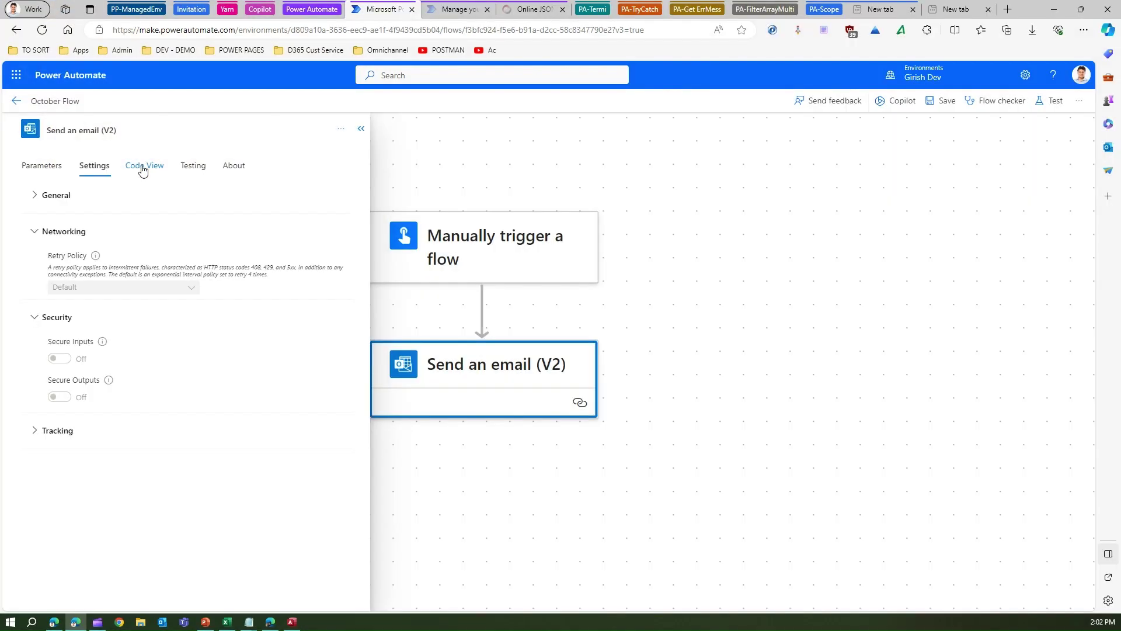
click(143, 169)
click(191, 167)
click(241, 173)
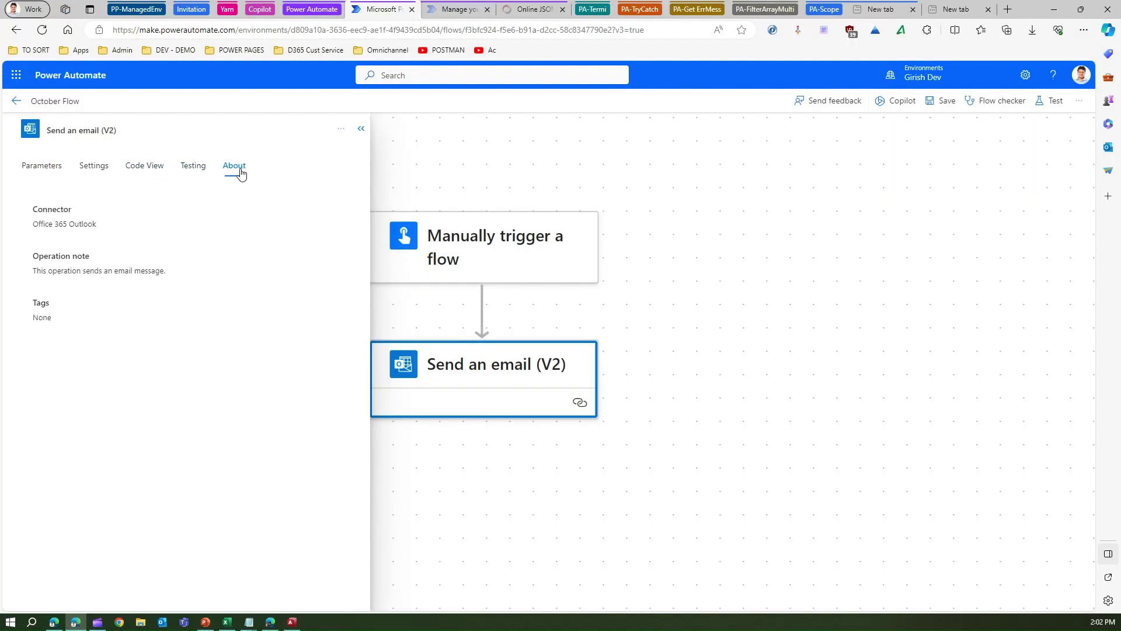
click(44, 170)
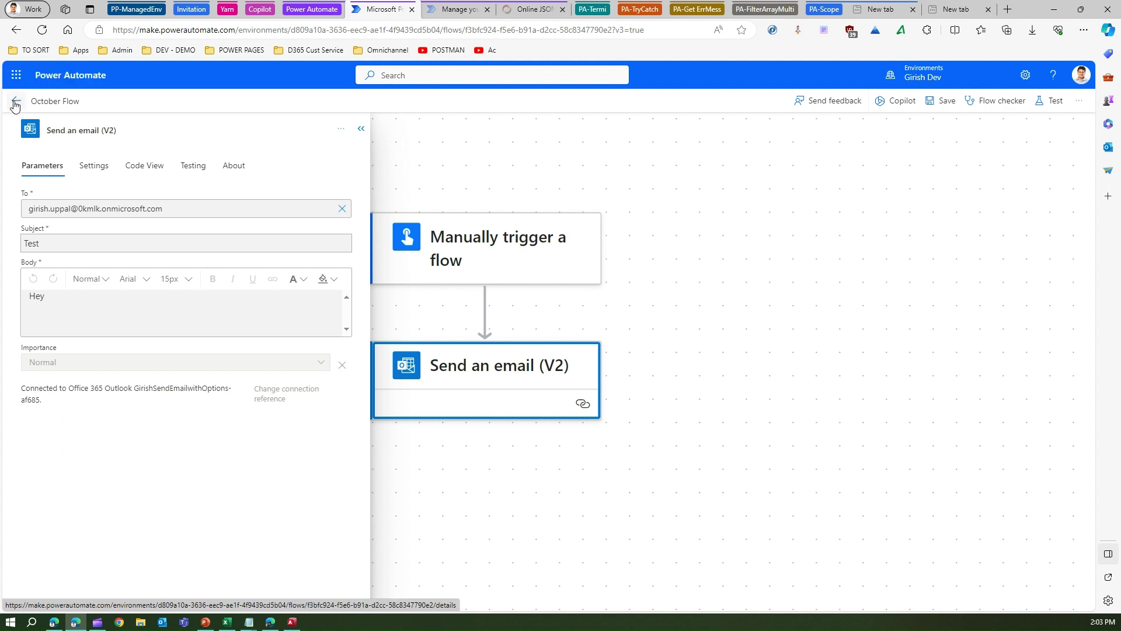
- Toggle the email details pane, dismiss the Delete option, and return to the flow details page
click(361, 130)
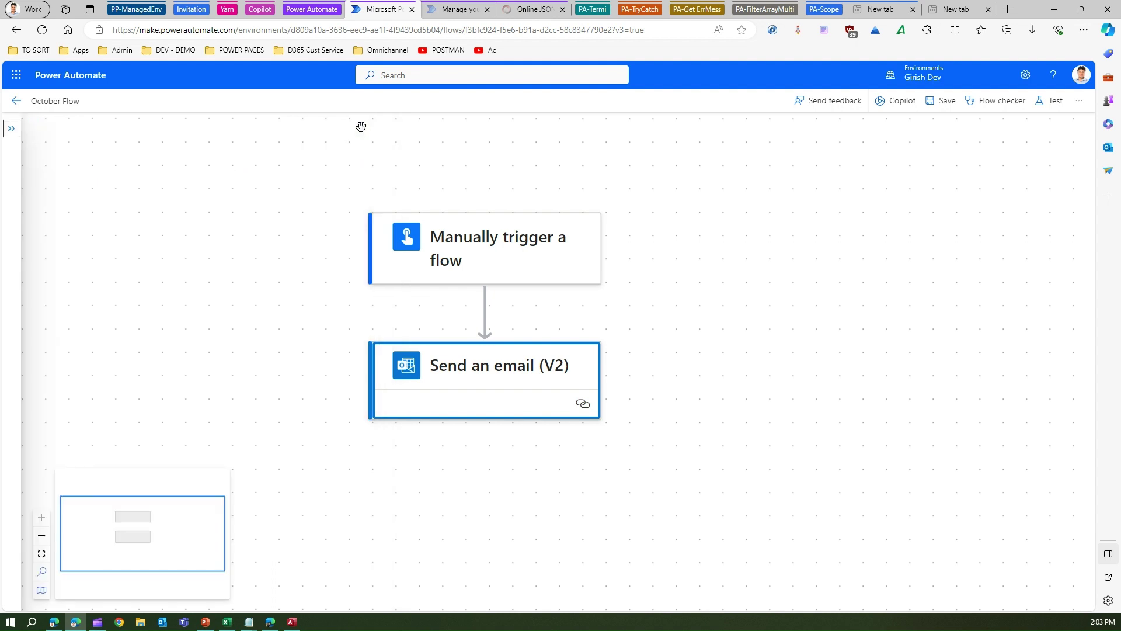
click(11, 129)
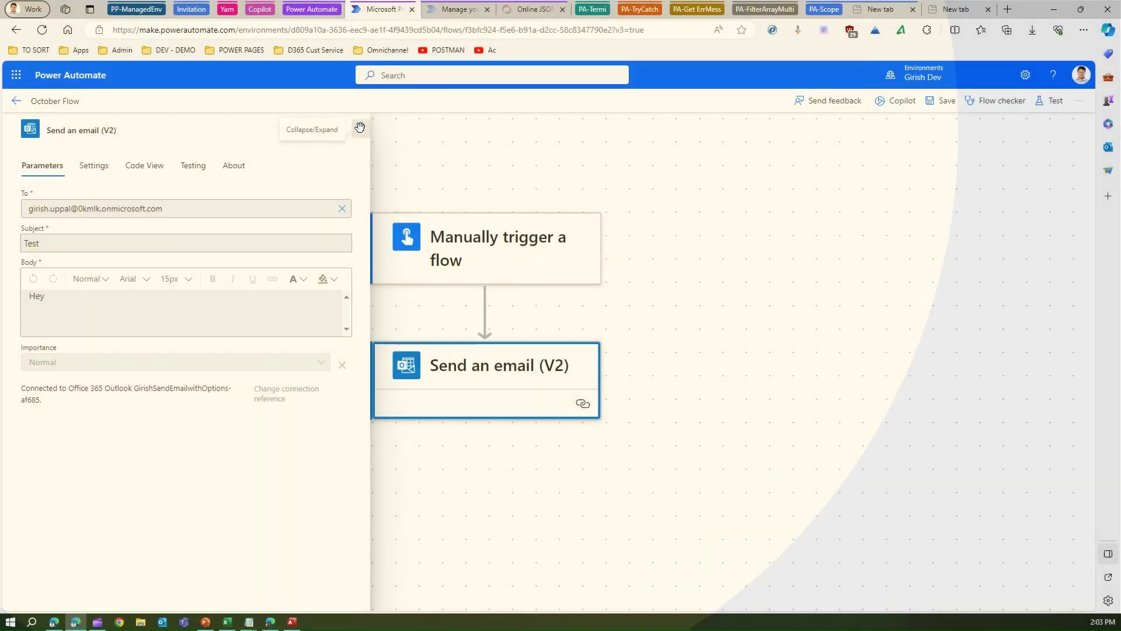
click(361, 133)
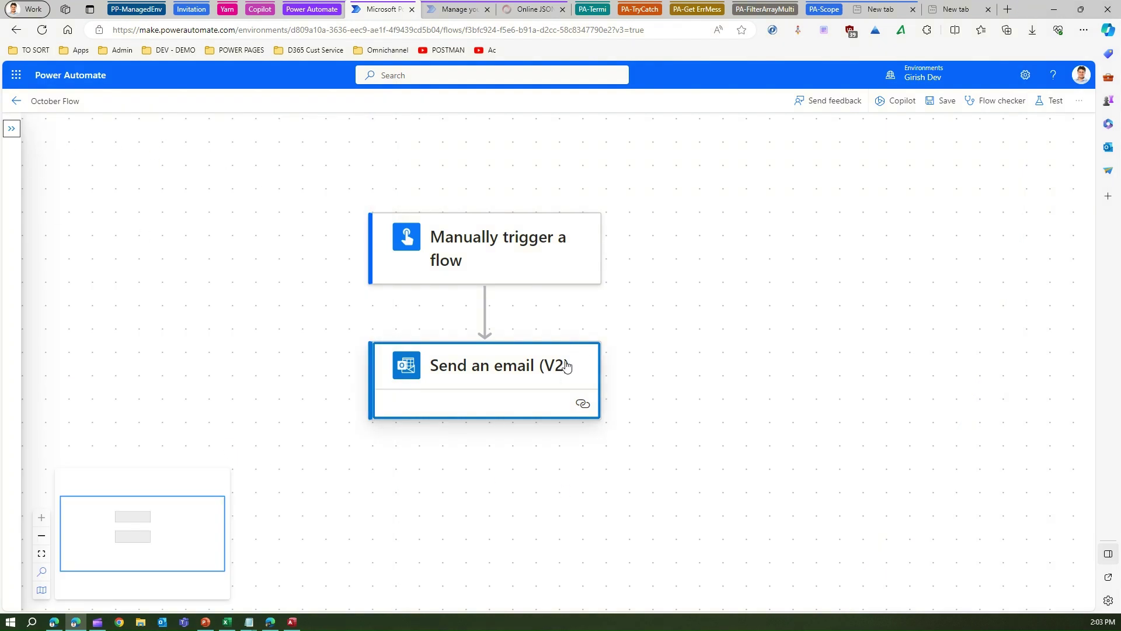
right_click(491, 366)
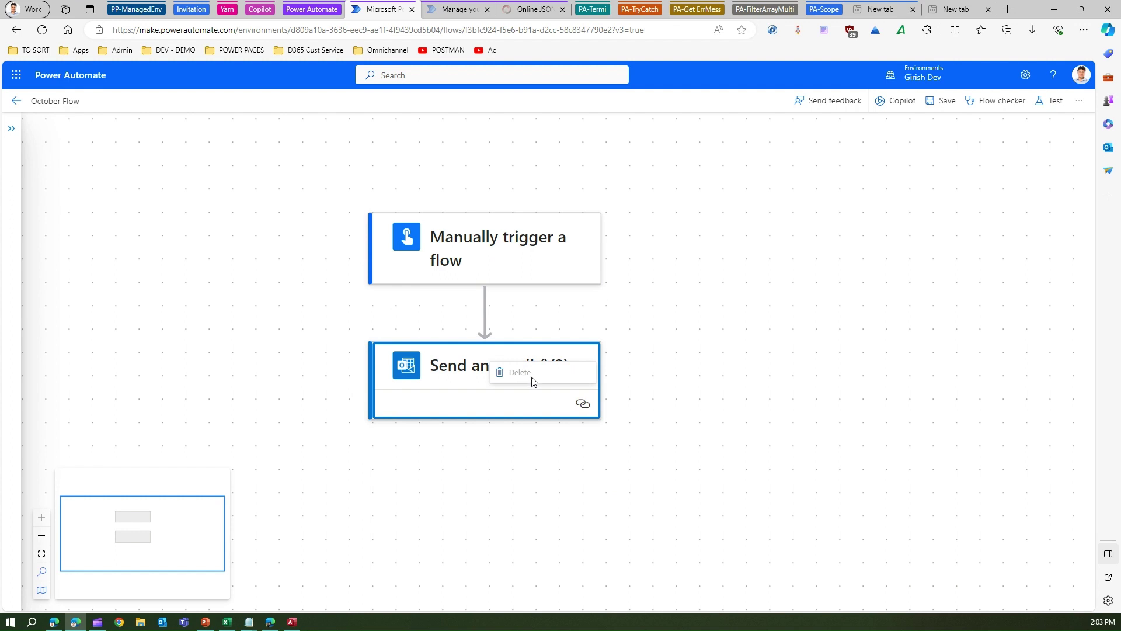
click(727, 344)
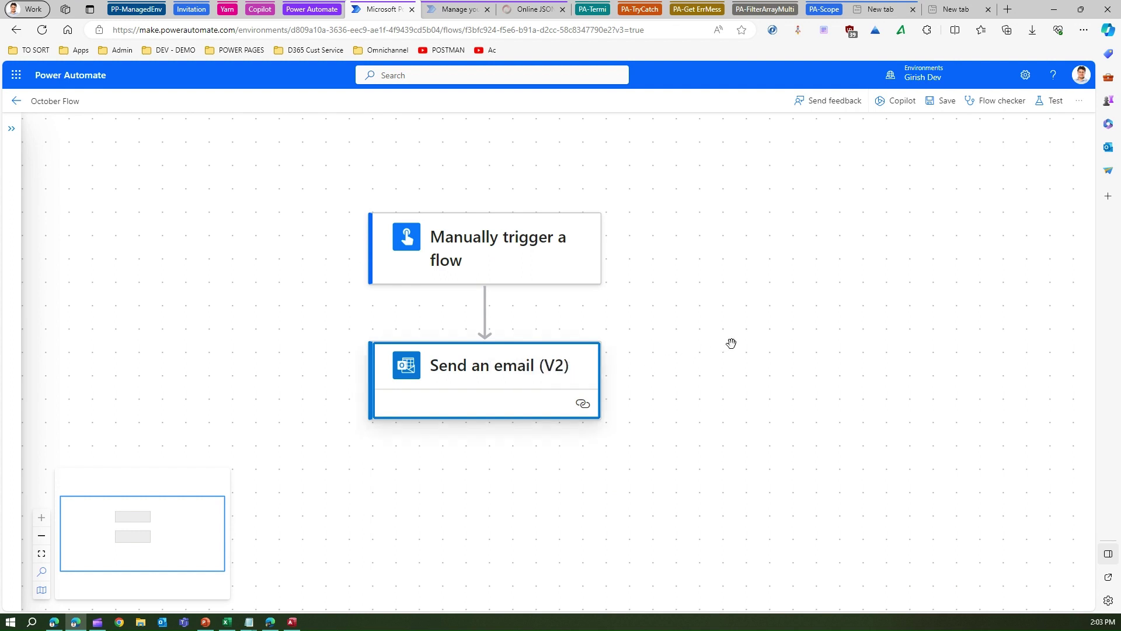
click(530, 372)
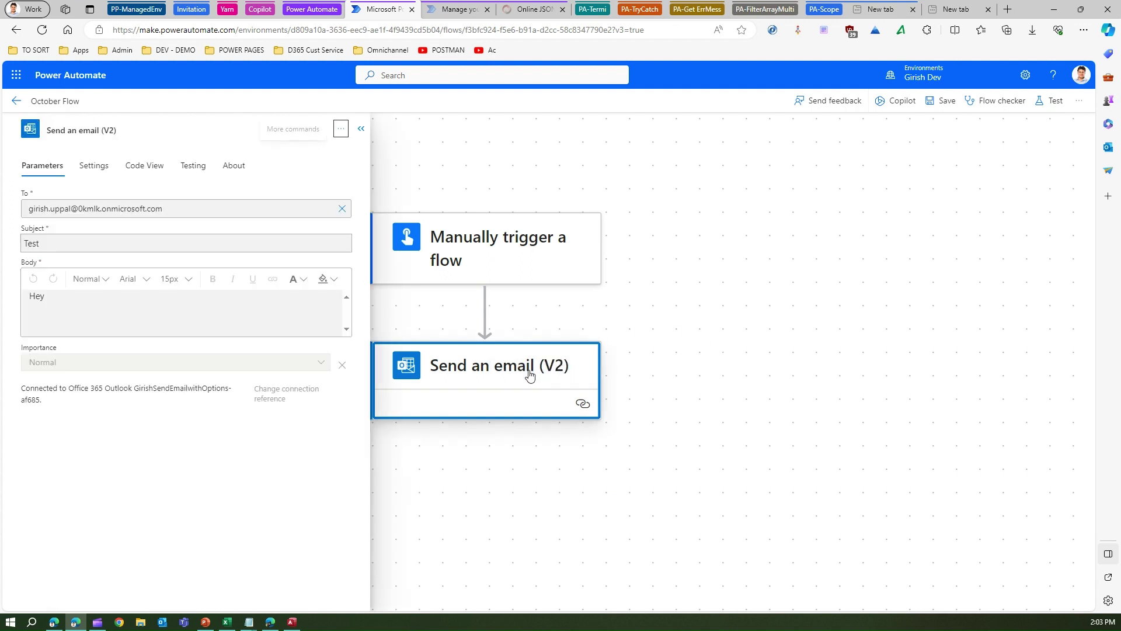
click(17, 102)
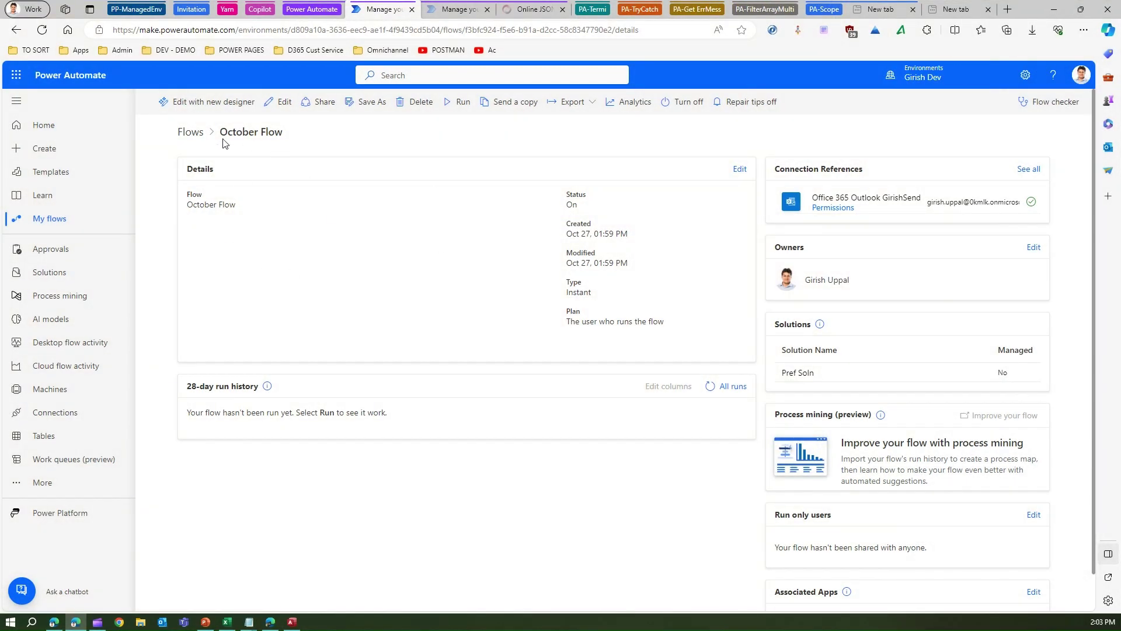
- Reopen October Flow in the new designer, close Copilot, cancel the classic switch, and save
click(236, 104)
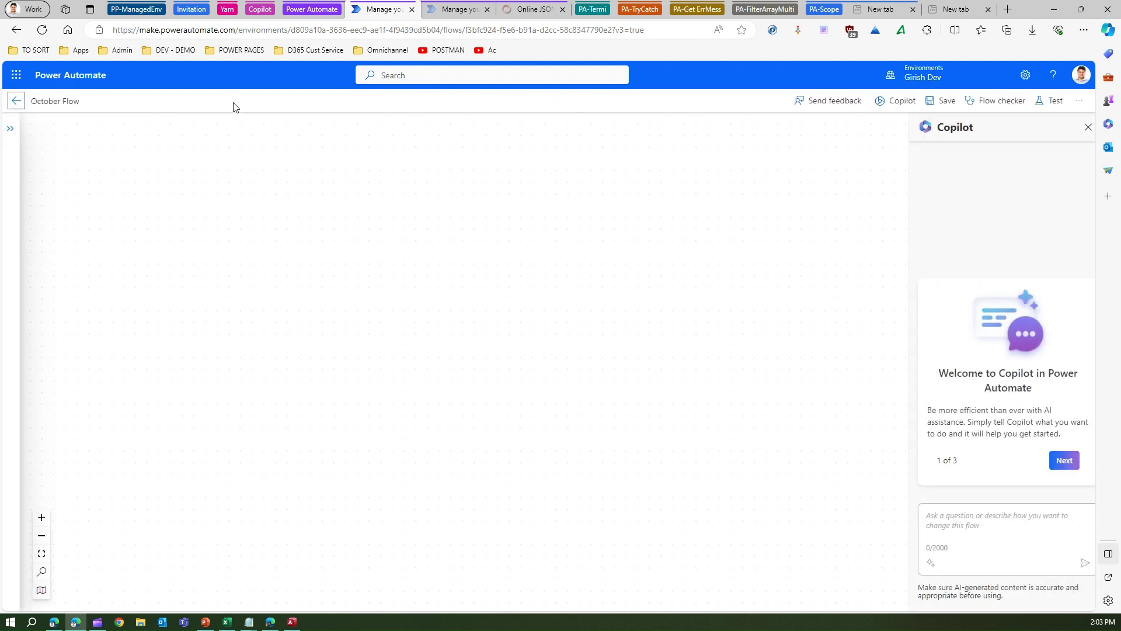
click(1076, 127)
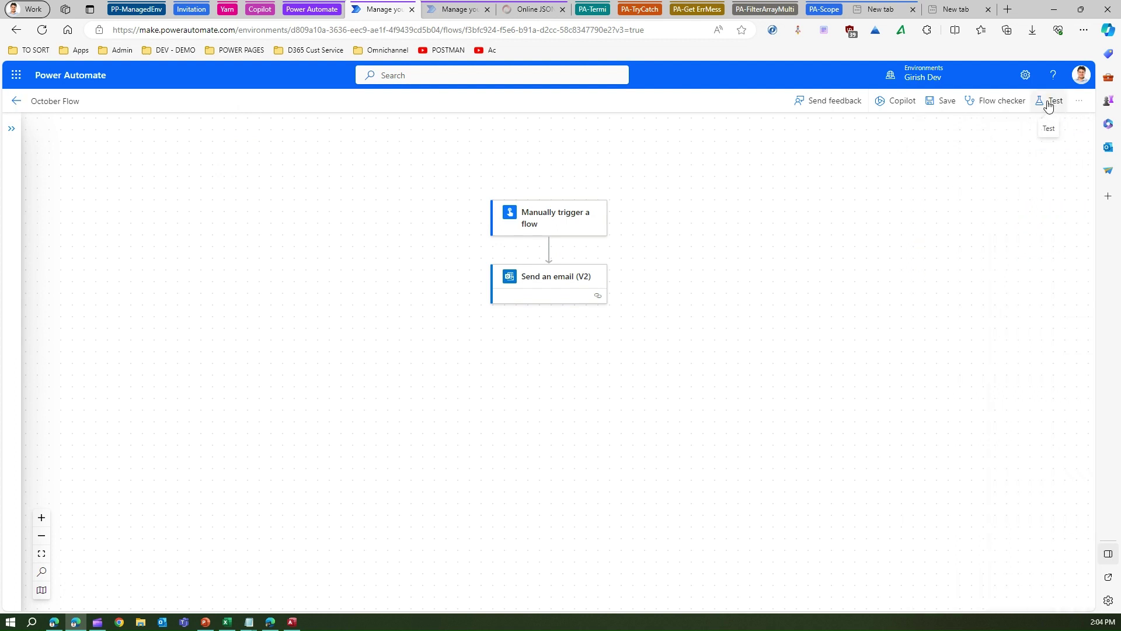
click(1078, 100)
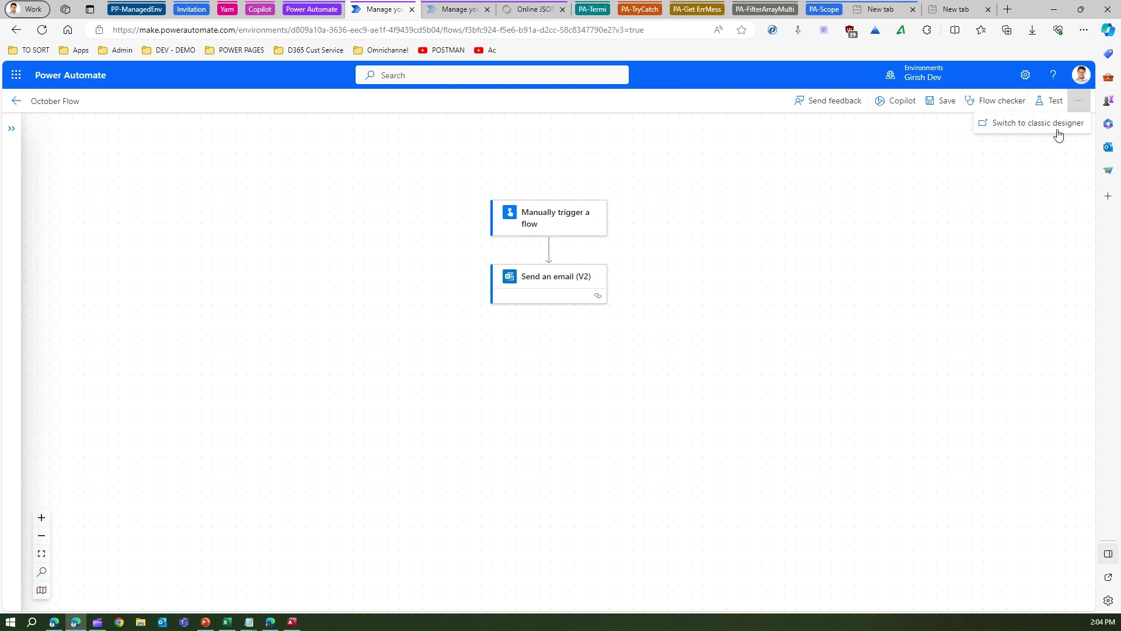
click(1028, 125)
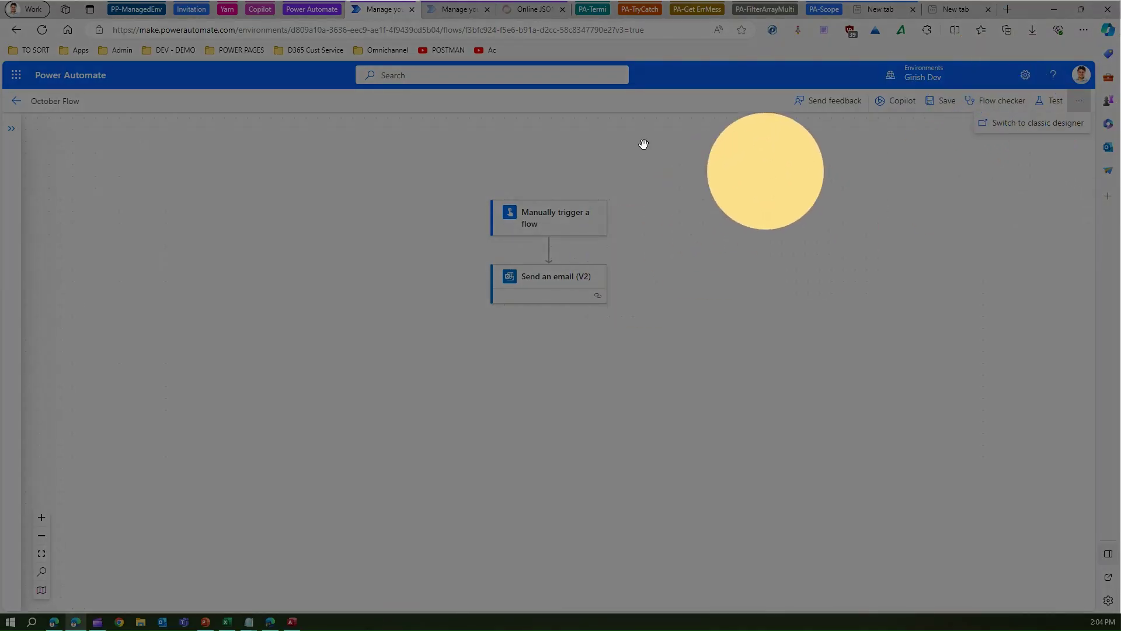
click(799, 267)
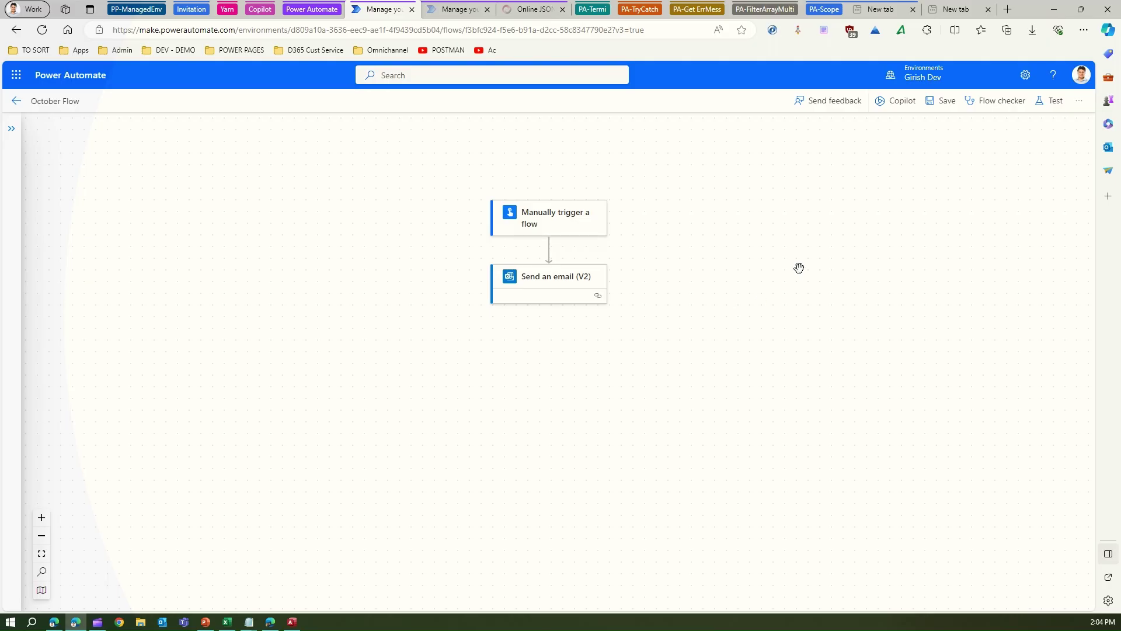
click(942, 101)
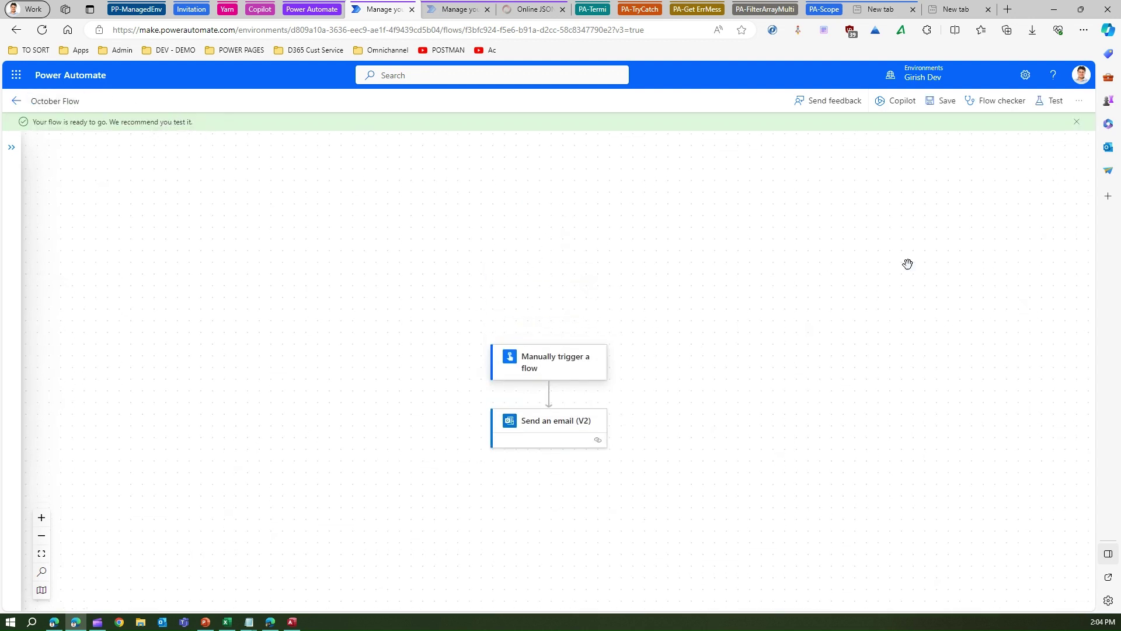
- Run a manual test of October Flow via the Outlook connection, then inspect the email step's results
click(1053, 102)
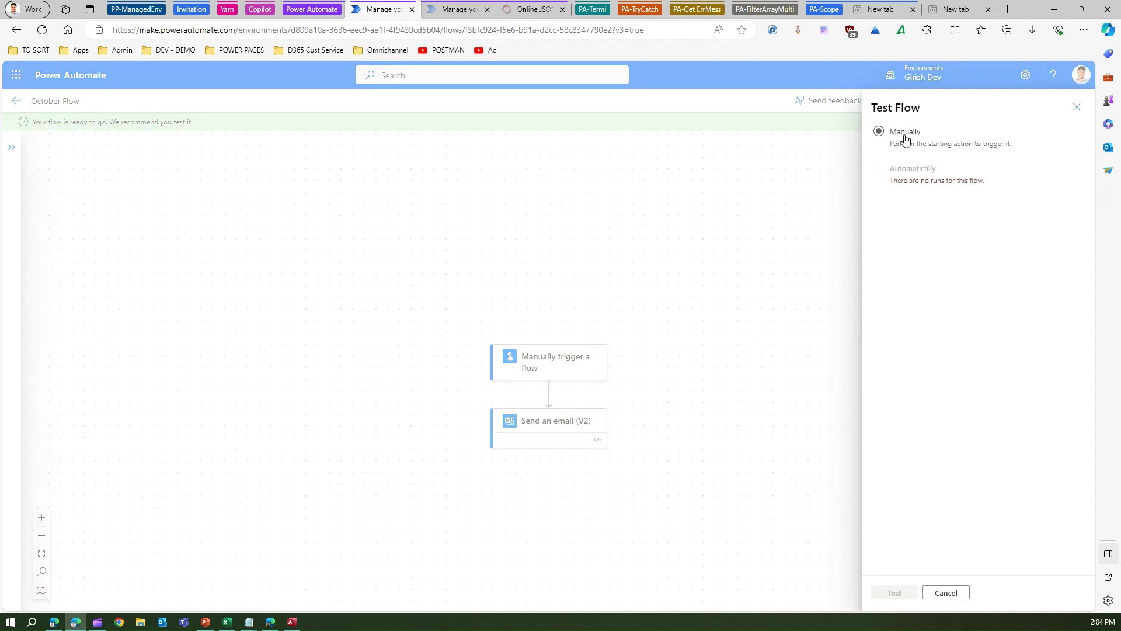
click(904, 138)
click(895, 593)
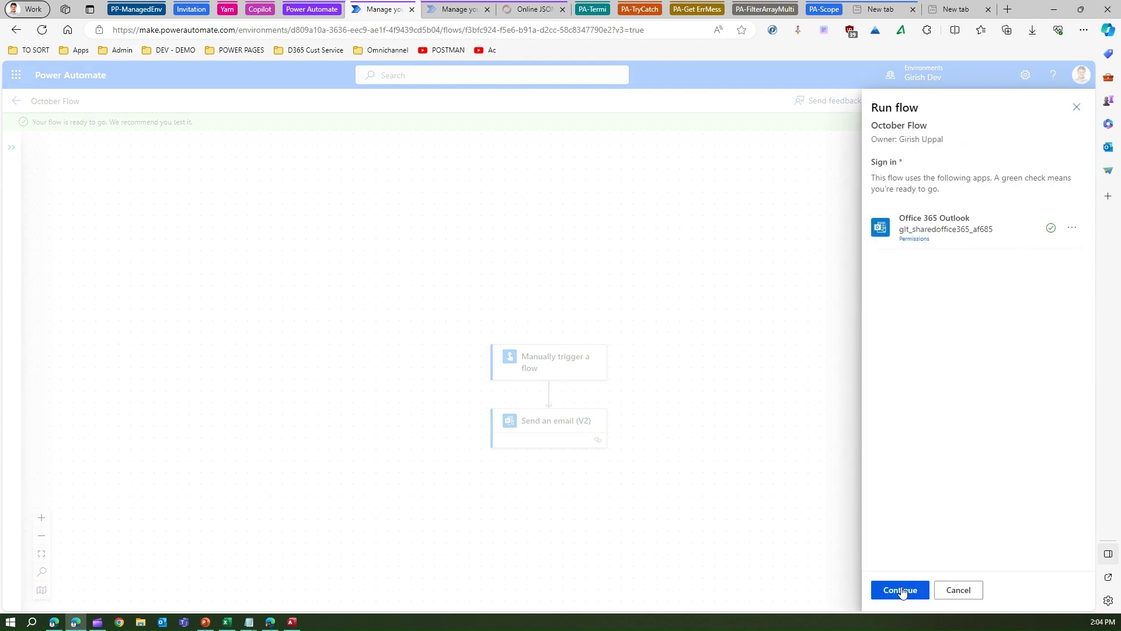
click(901, 591)
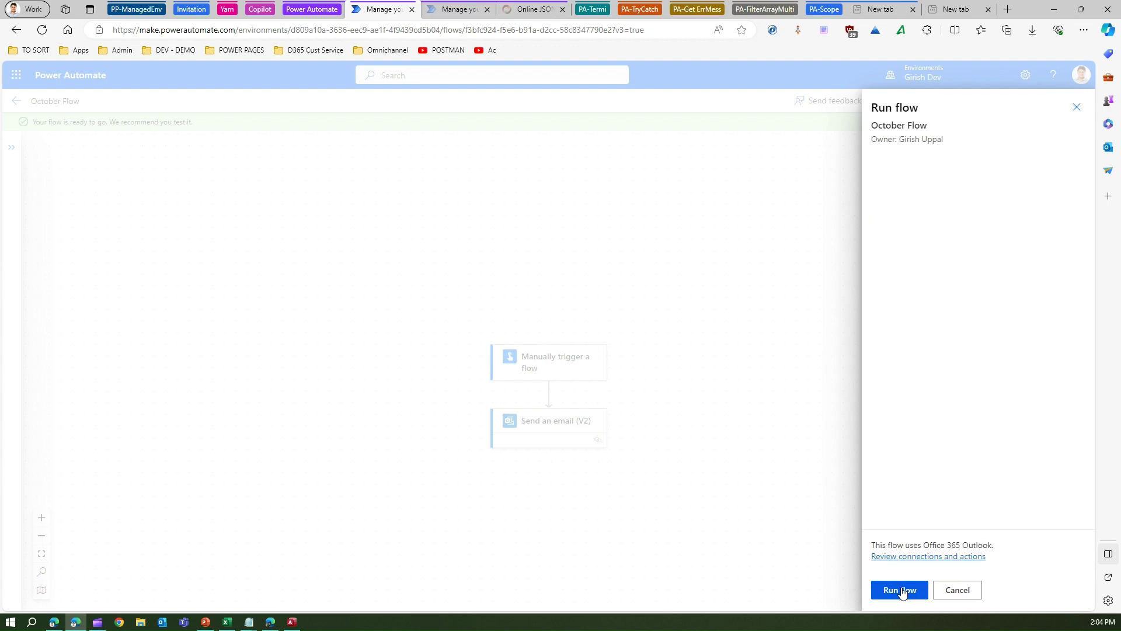
click(901, 591)
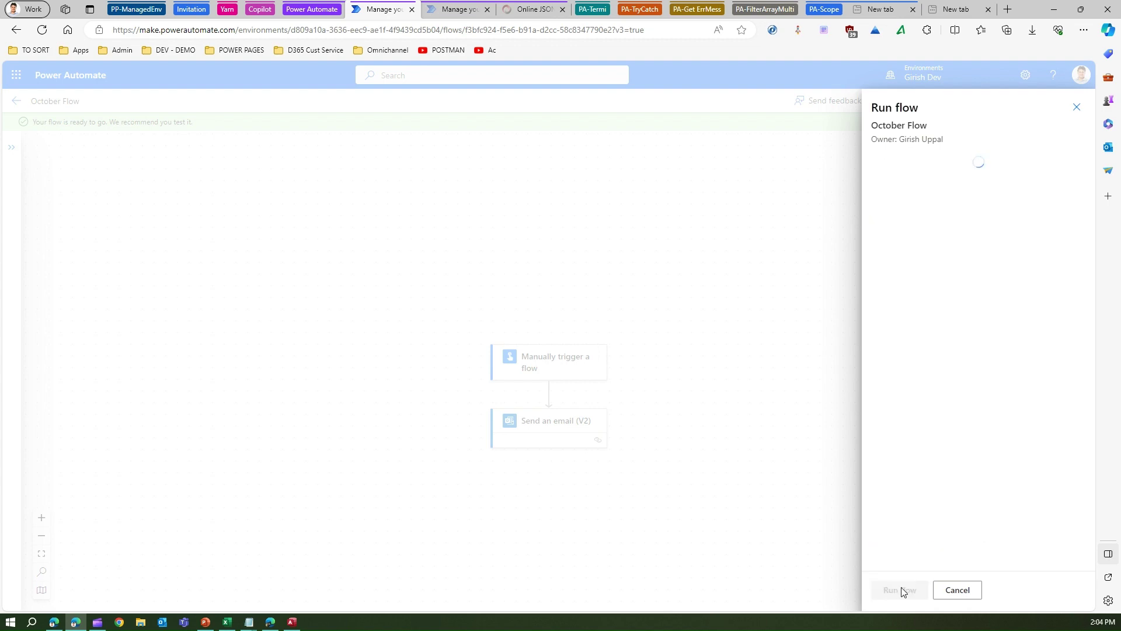
click(901, 589)
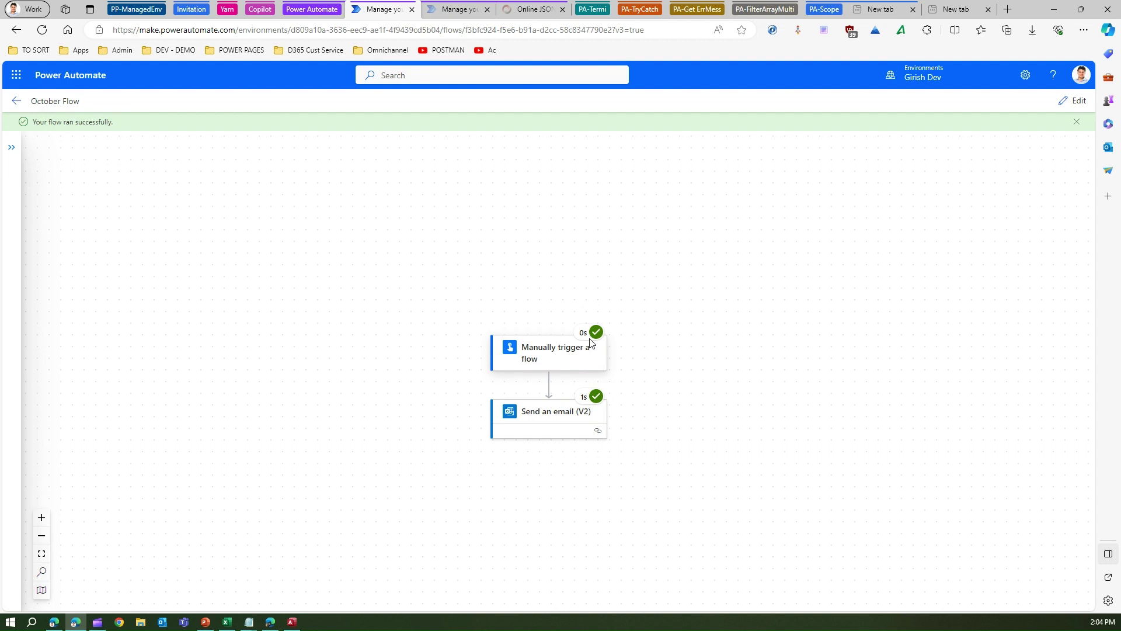
click(588, 400)
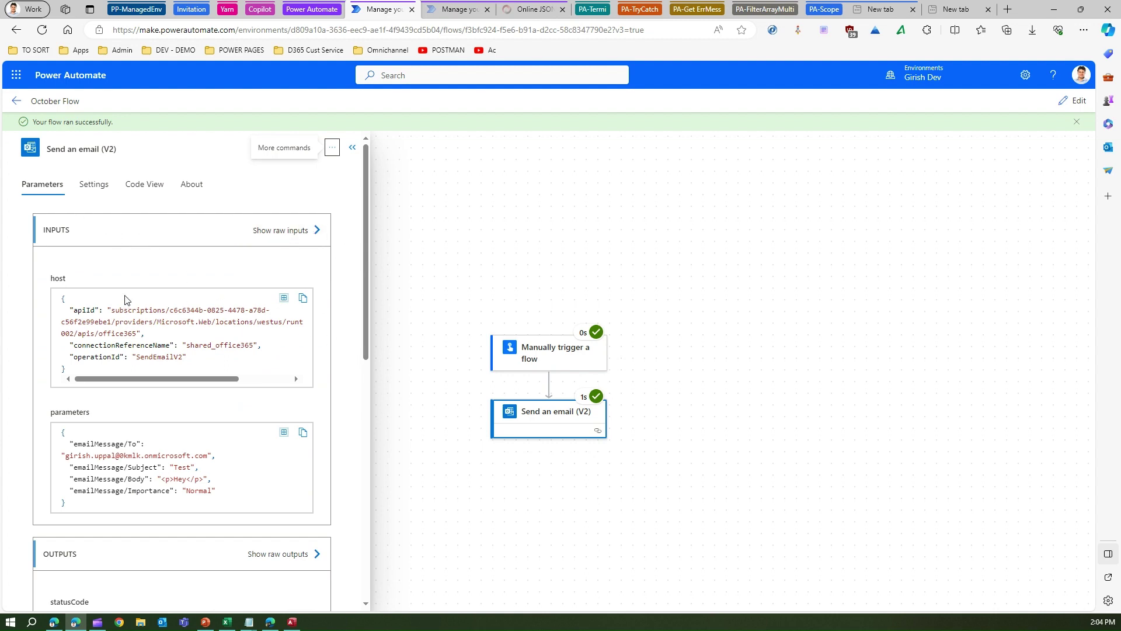
- Review the Send an email step's Settings, Code View and About tabs in the run details
drag(366, 343, 395, 278)
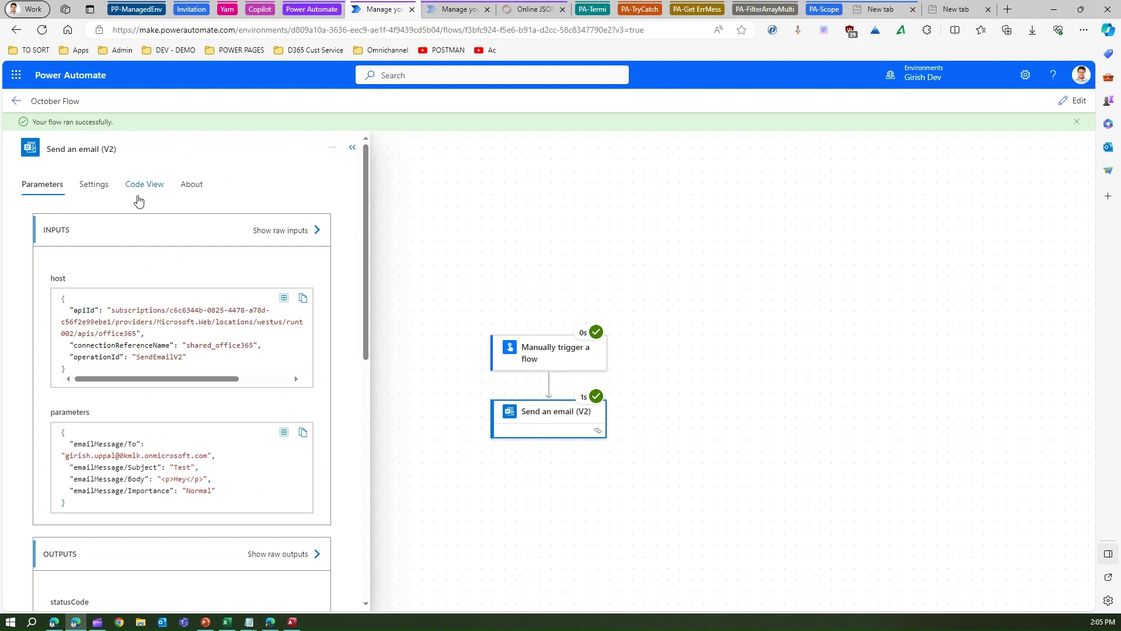
click(95, 184)
click(136, 186)
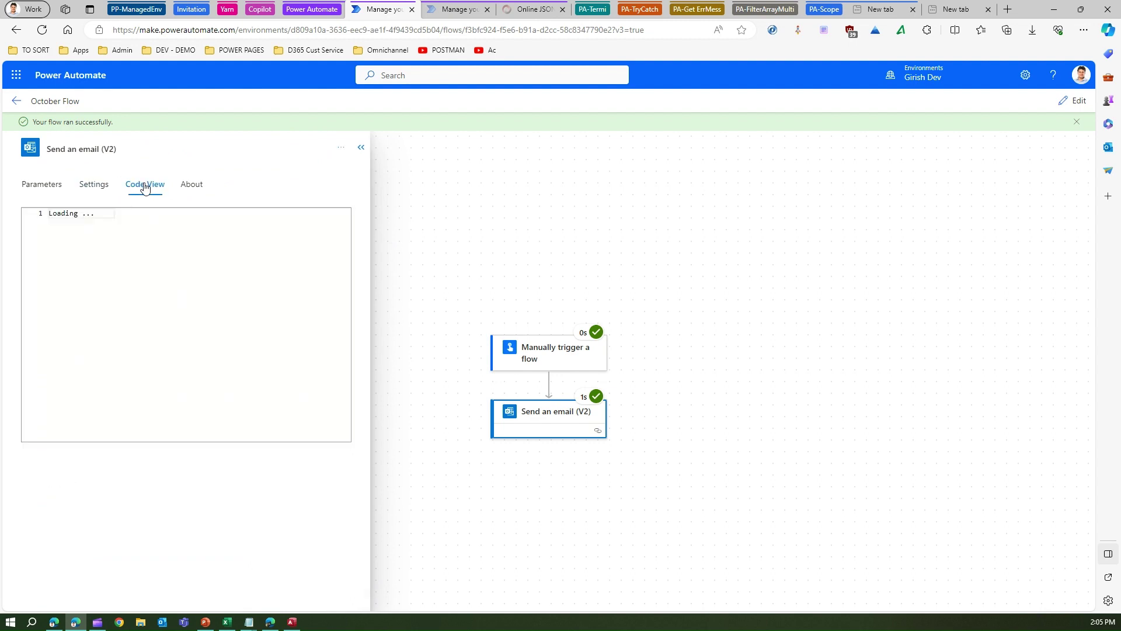
click(184, 184)
click(361, 148)
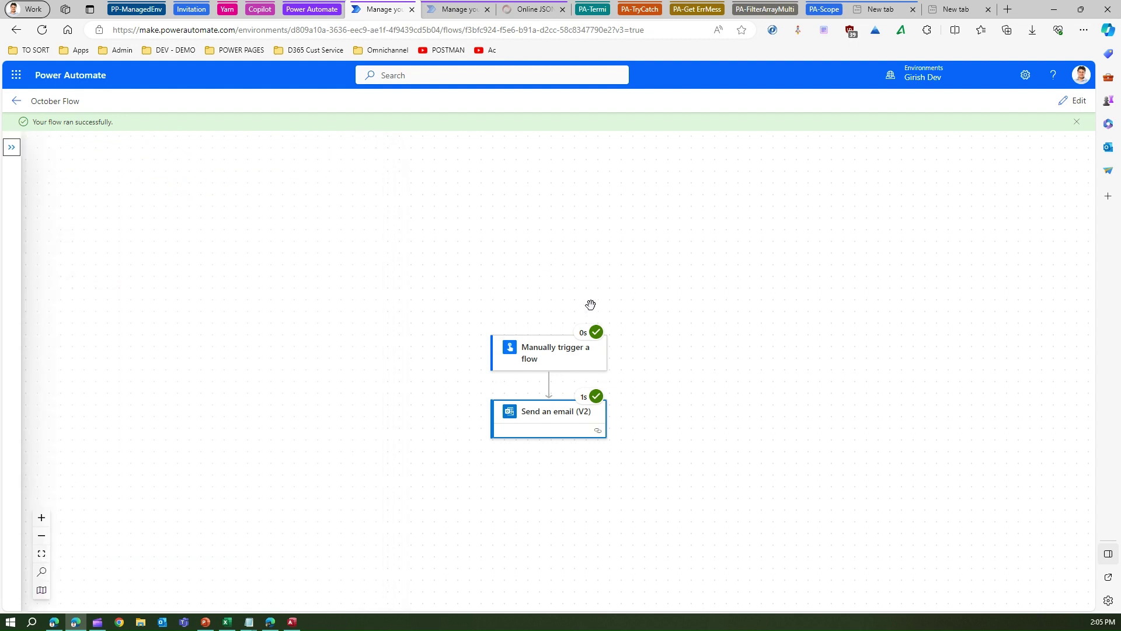
- Review the manual trigger's Parameters, Code View, Settings and About tabs
click(598, 350)
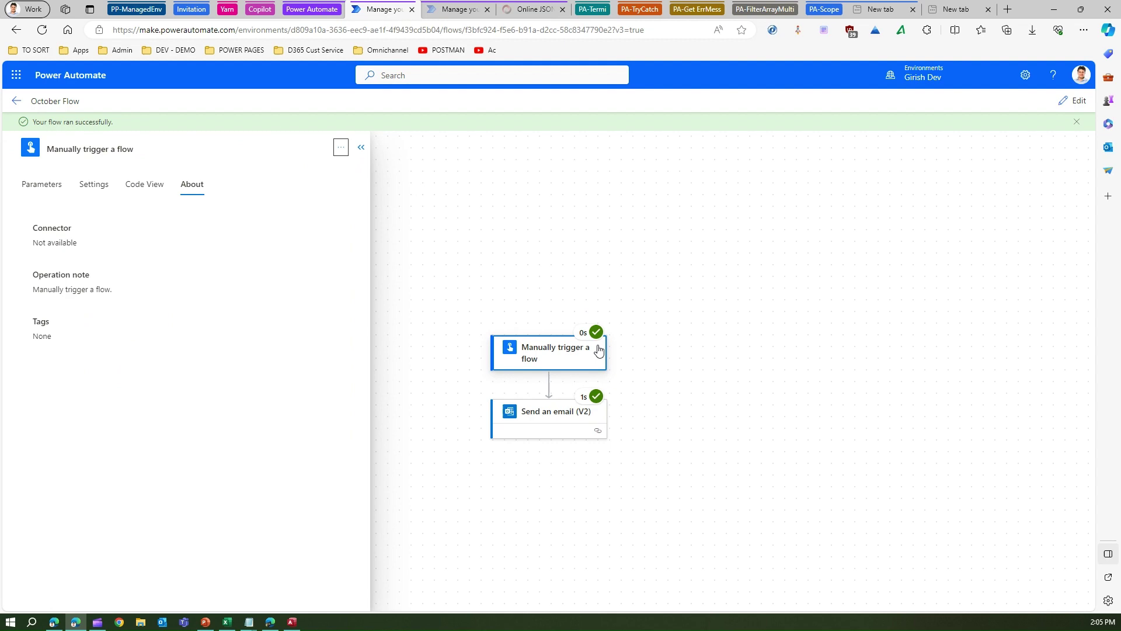
click(49, 185)
click(143, 185)
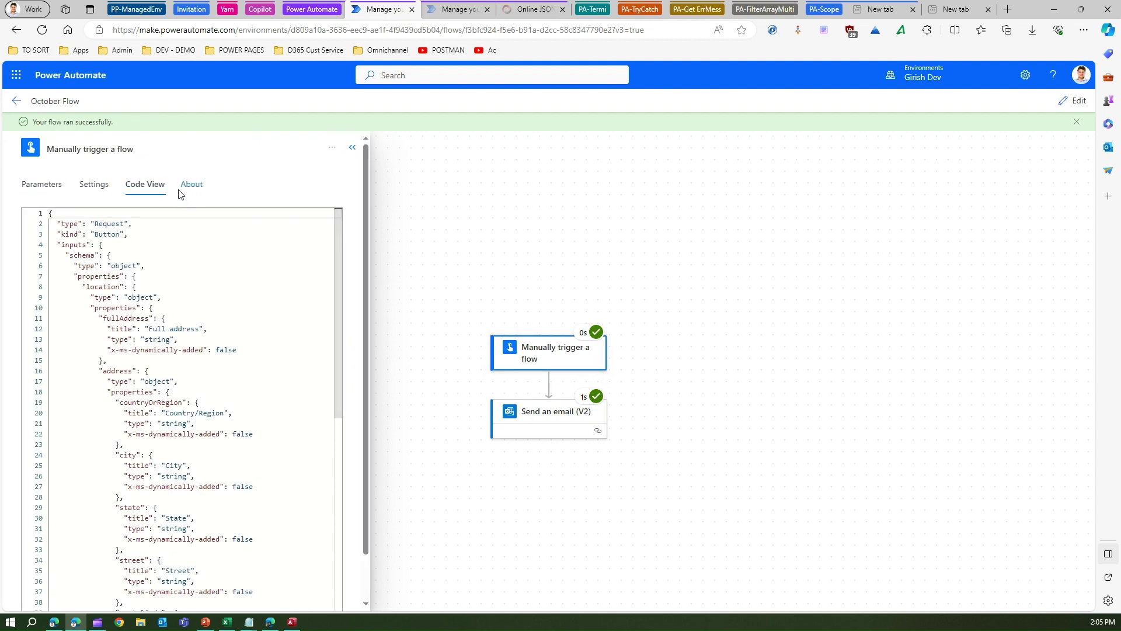
click(94, 186)
click(150, 186)
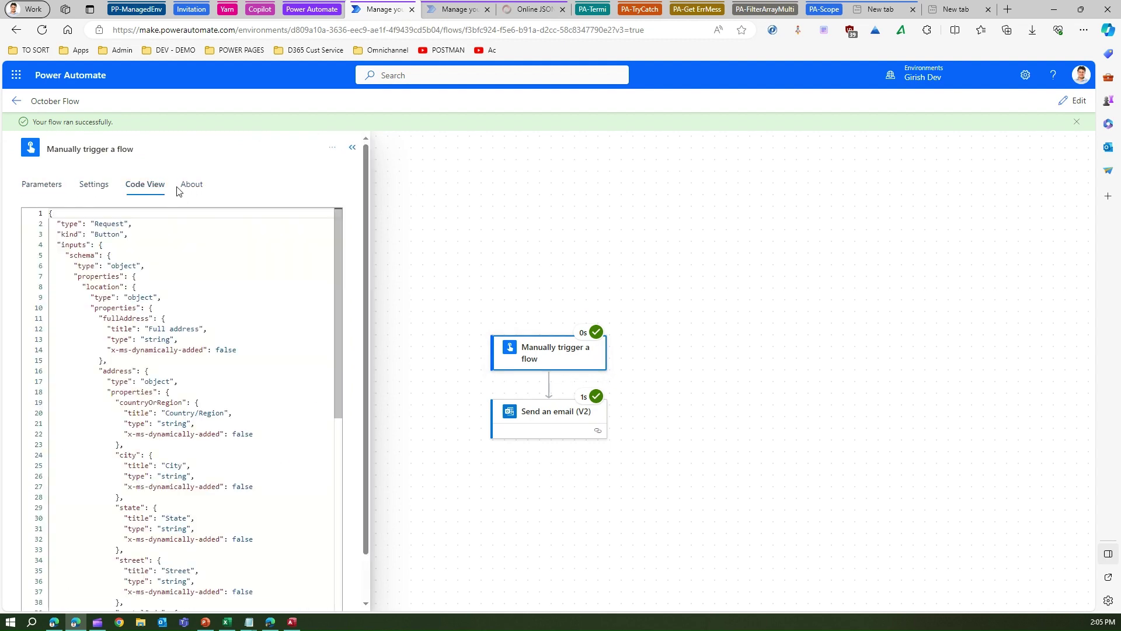
click(190, 187)
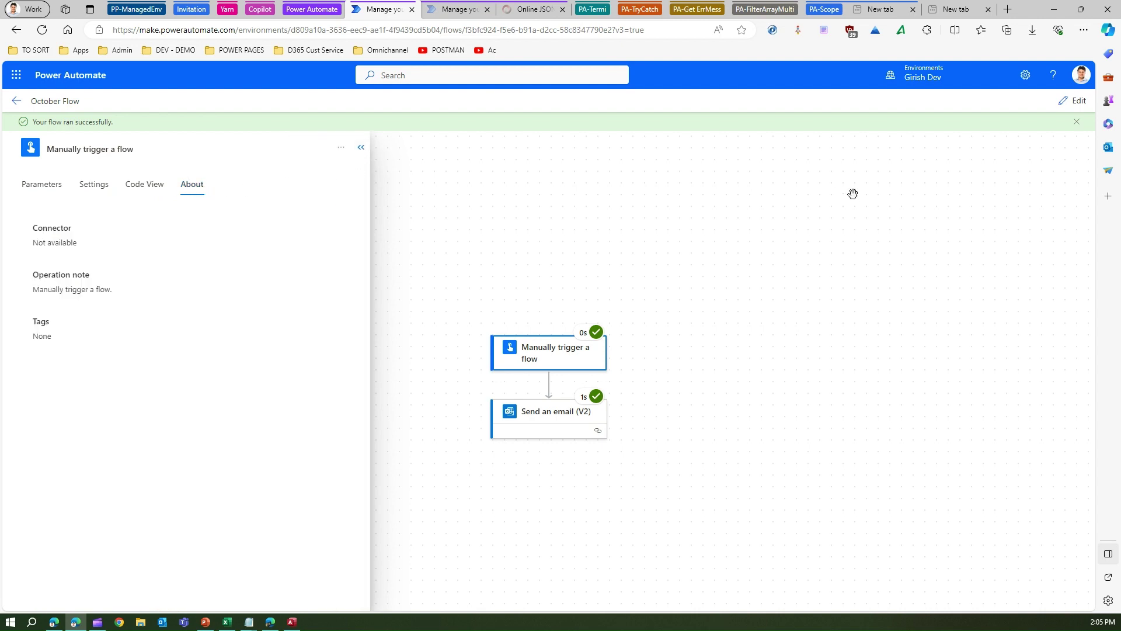
- Return to edit mode and inspect the manual trigger and Send an email (V2) step details
click(1078, 101)
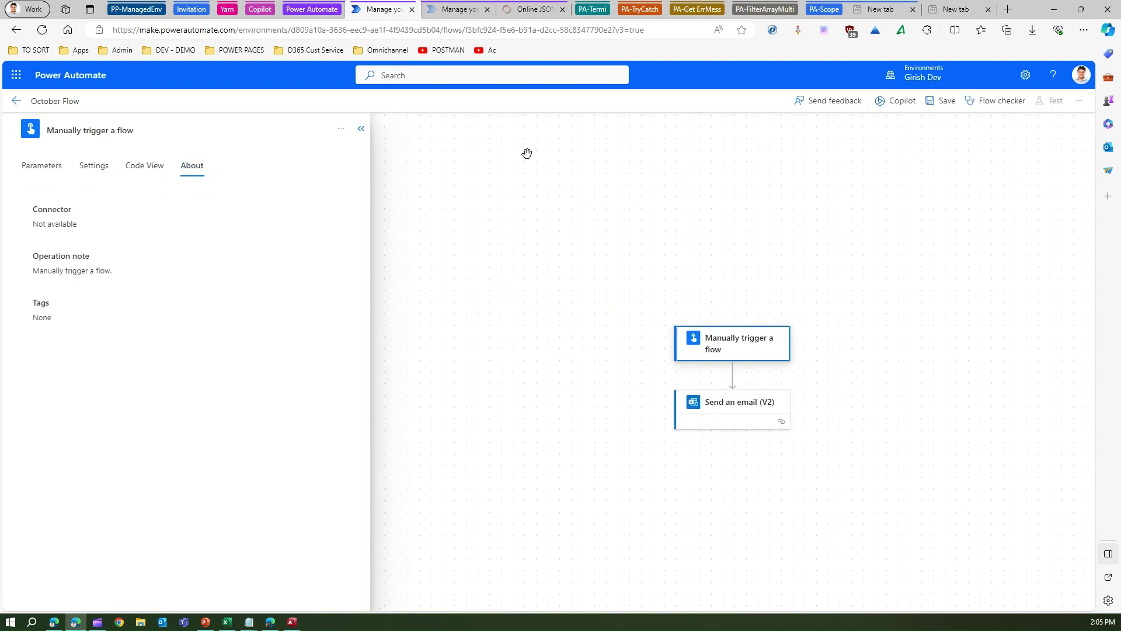
click(362, 129)
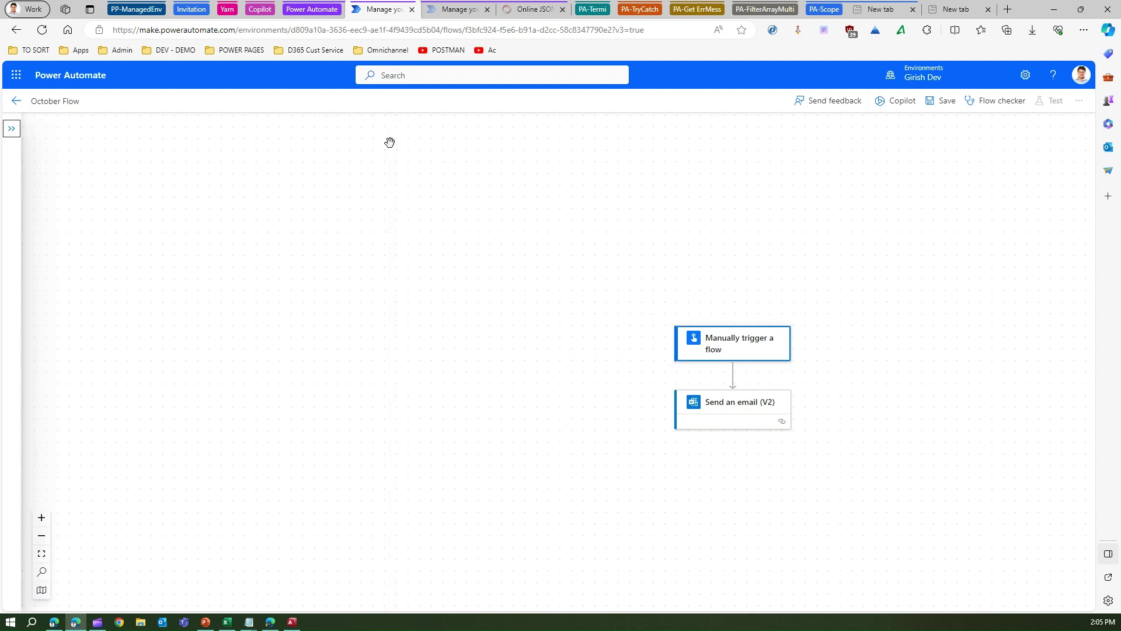
drag(307, 267, 206, 218)
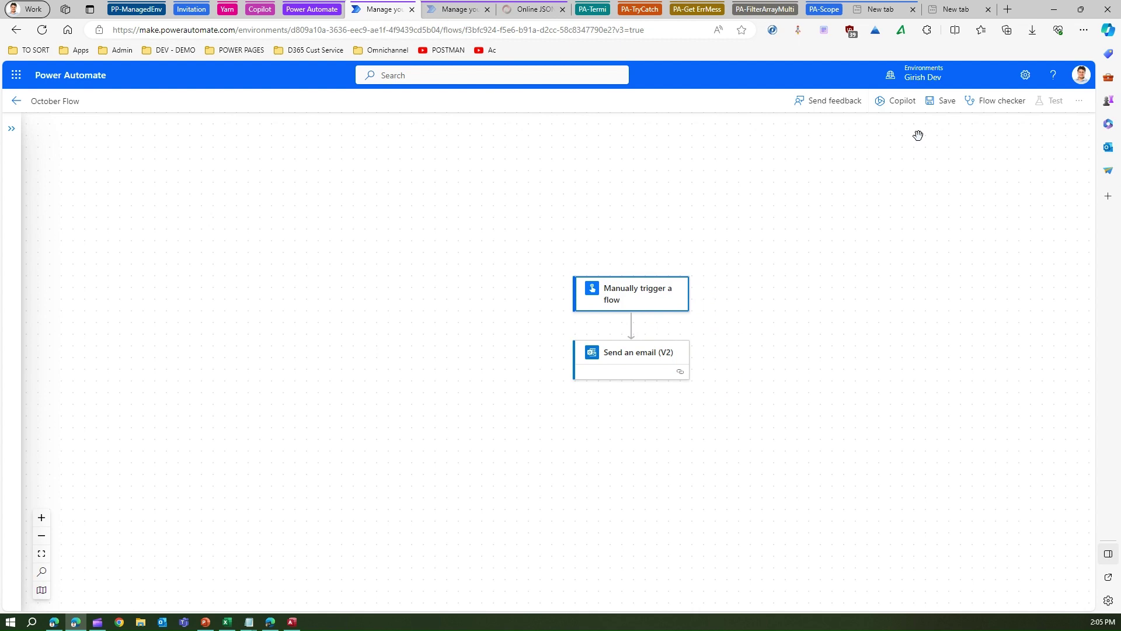
click(635, 310)
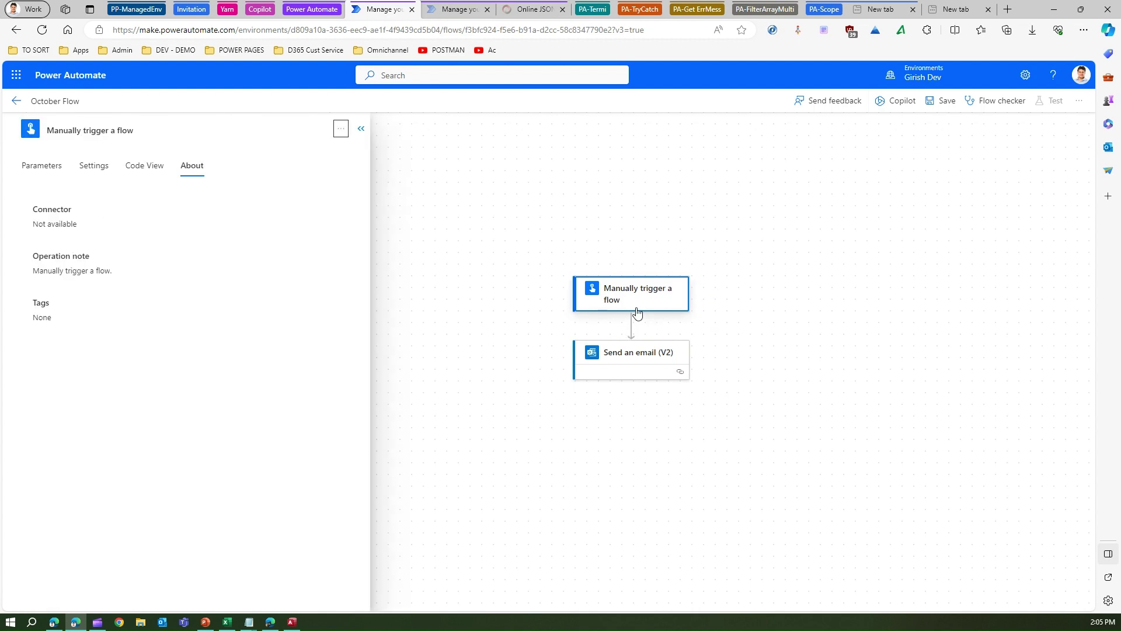
click(630, 353)
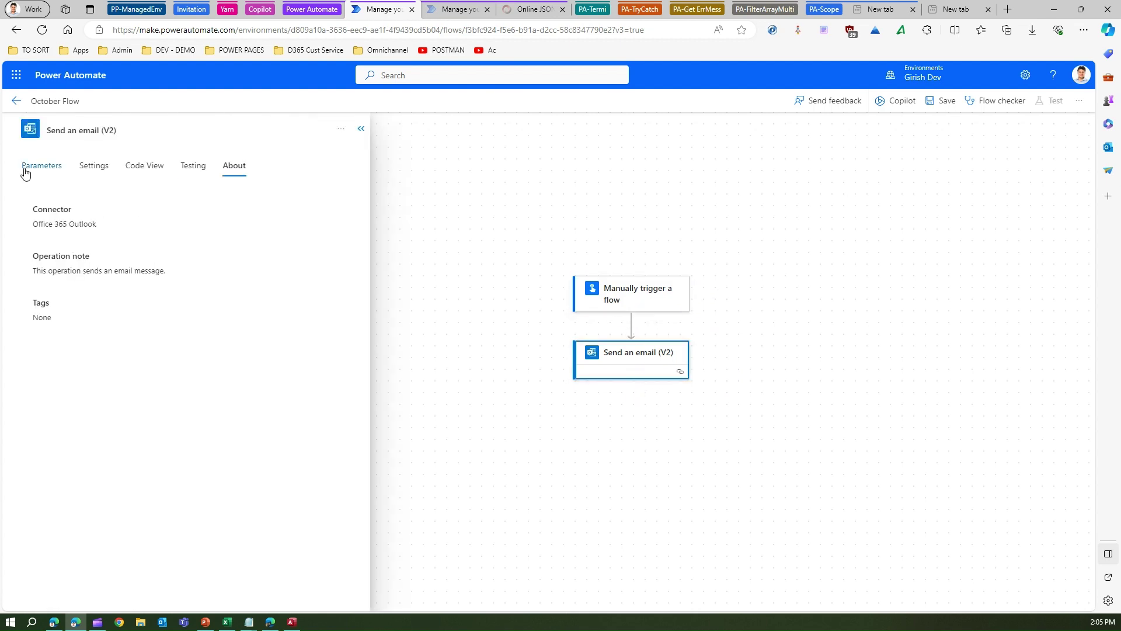
- Stay in the editor, save October Flow, and switch it to the classic designer
click(16, 101)
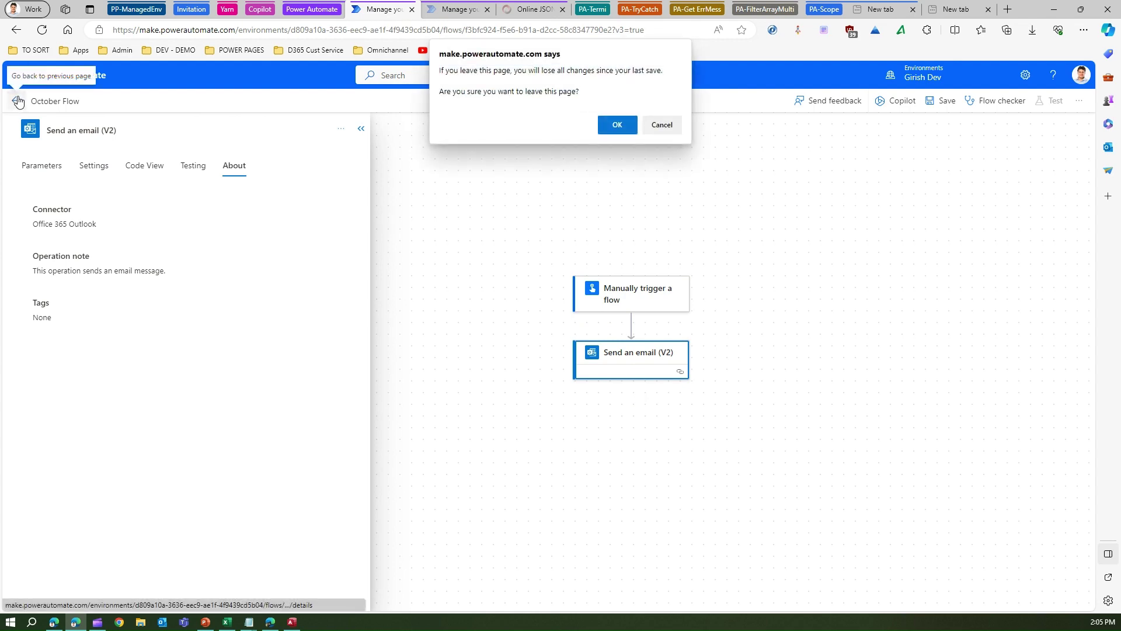
click(659, 125)
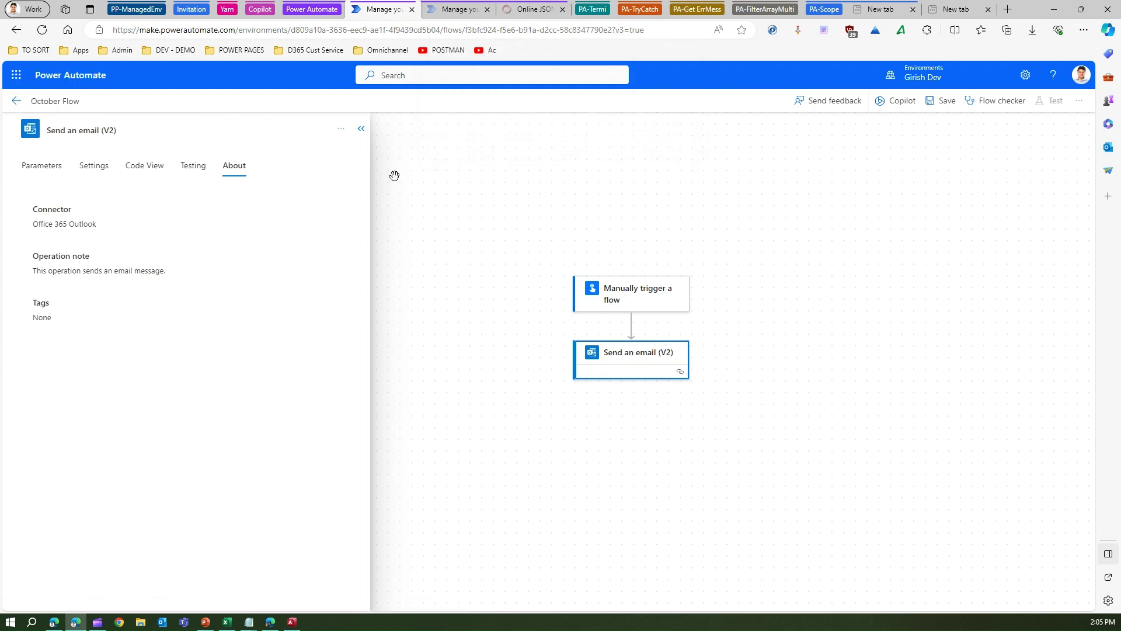
click(360, 128)
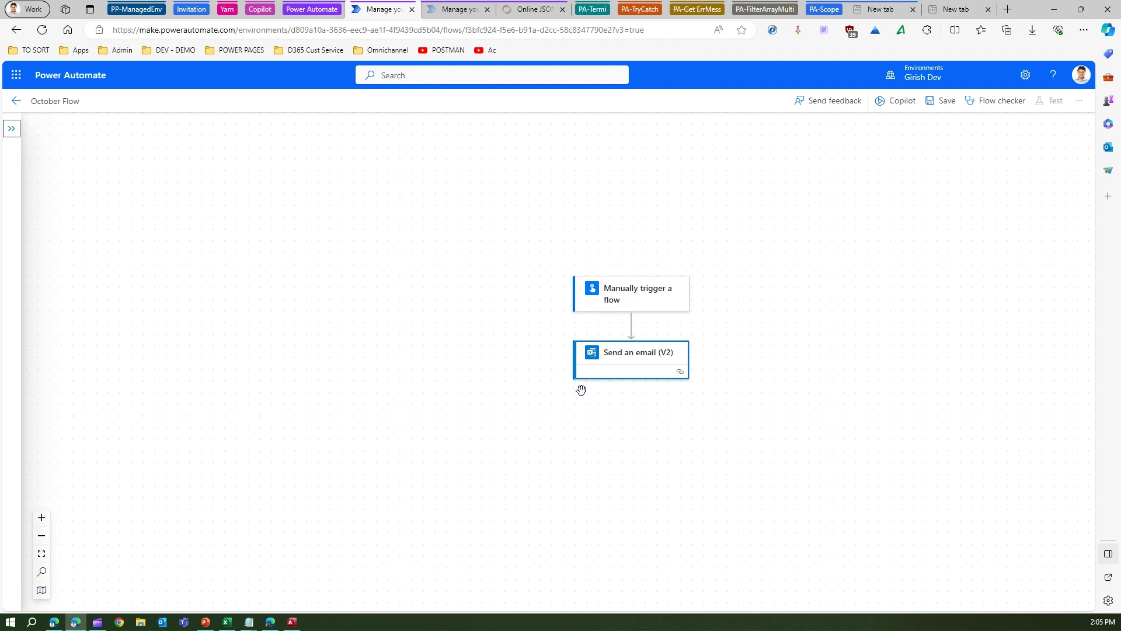
click(942, 103)
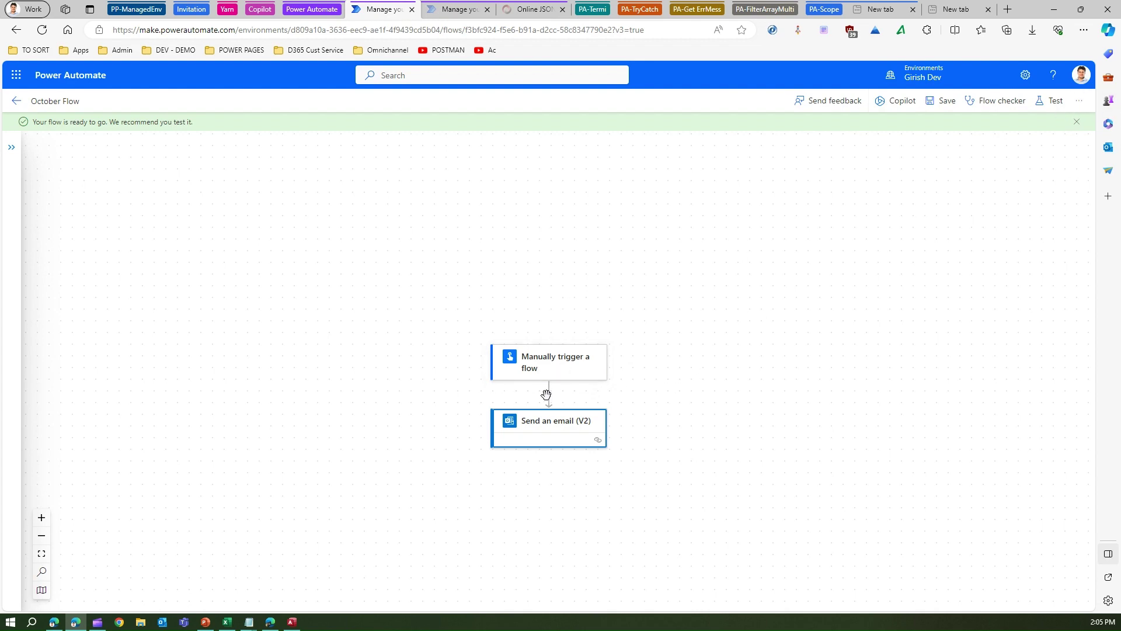
click(1078, 100)
click(1032, 130)
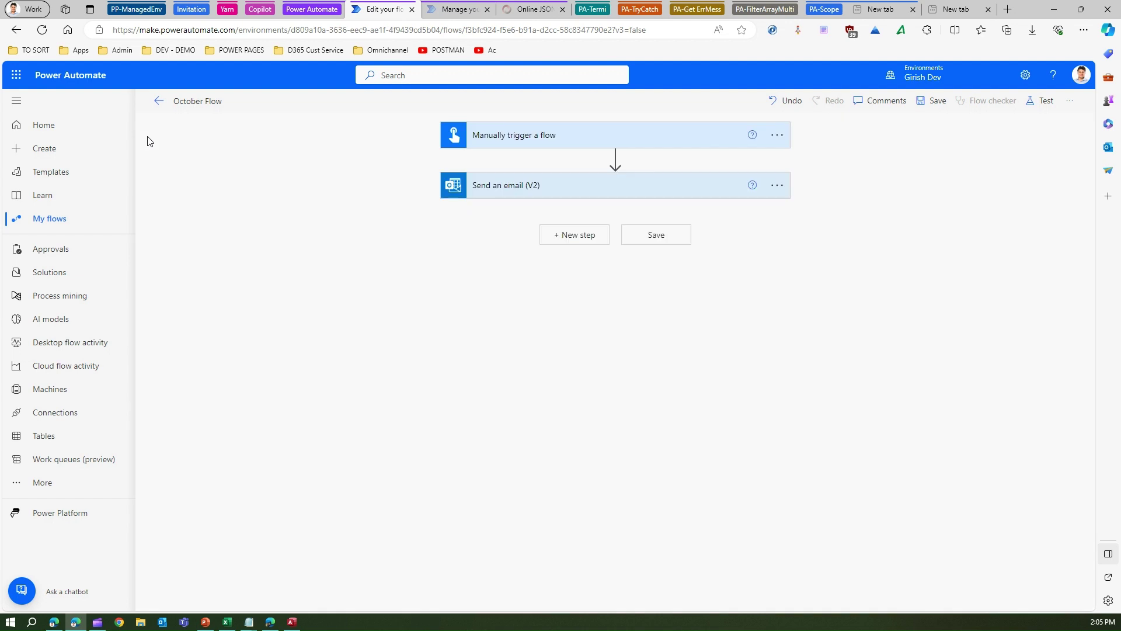
- Start adding an action between trigger and email, cancel it, and return to October Flow's details page
mouse_move(615, 159)
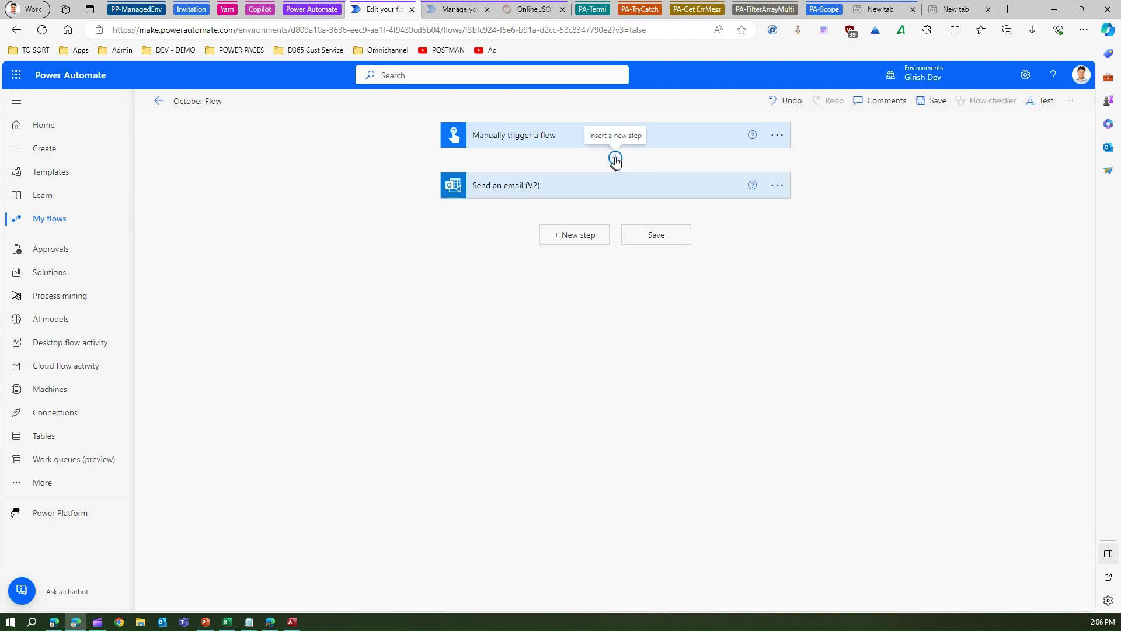
click(615, 159)
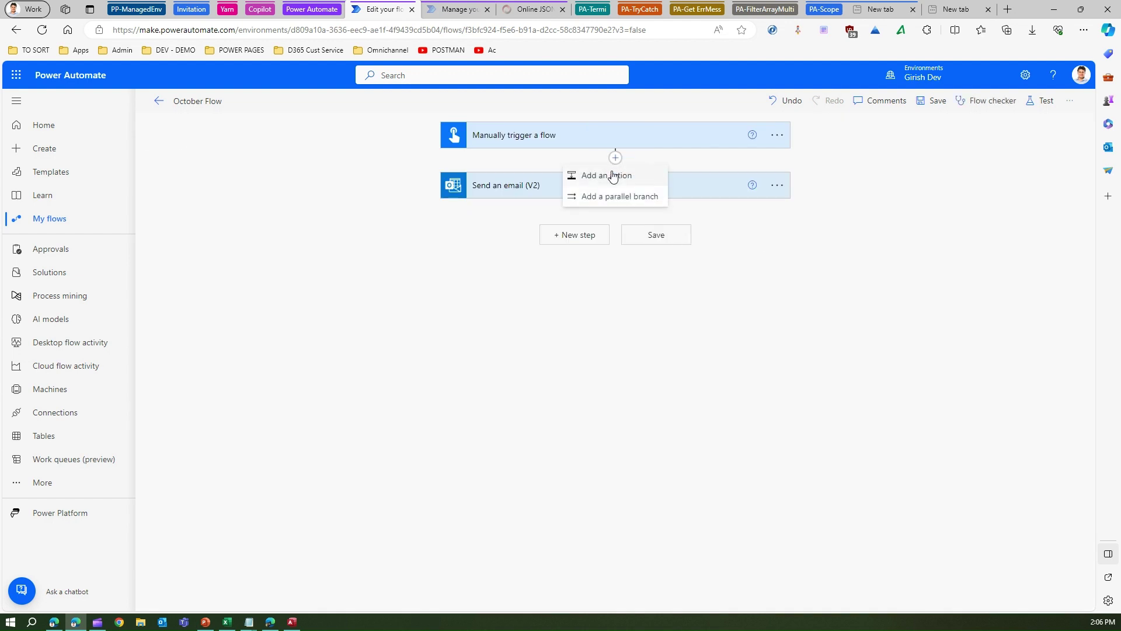
click(607, 176)
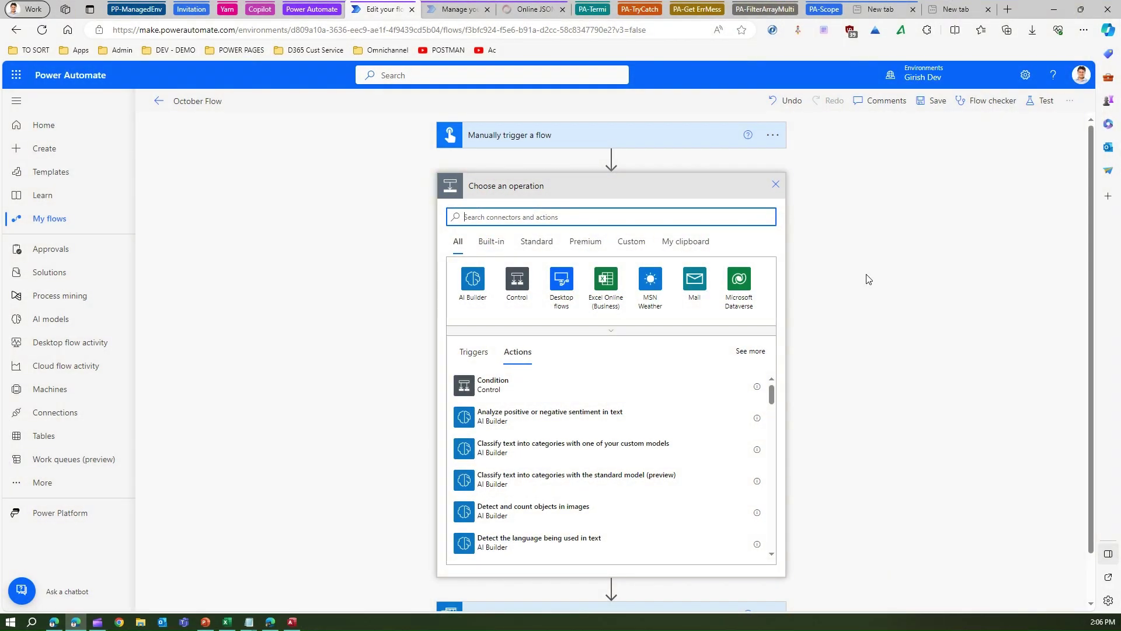
click(820, 268)
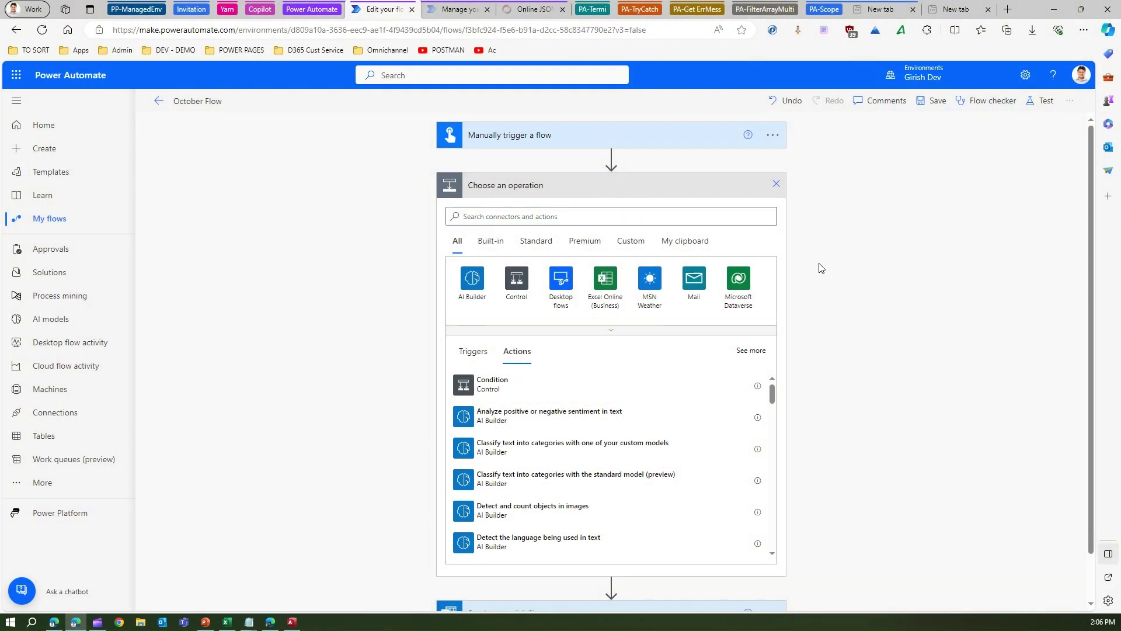
click(158, 100)
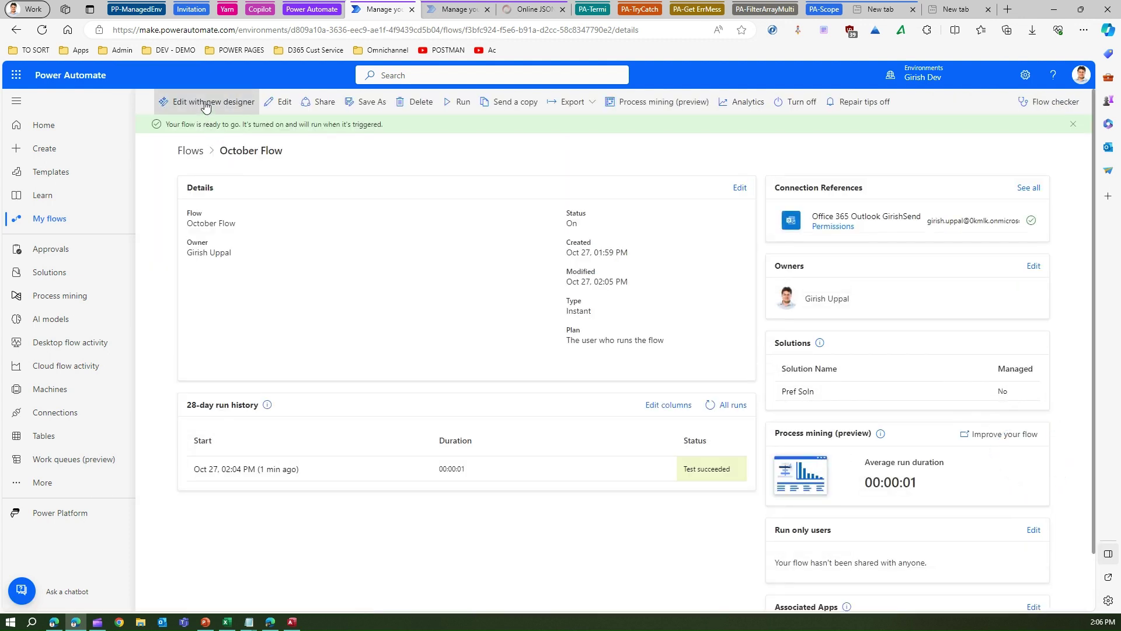
- Open October Flow with Edit with new designer from its details page
click(205, 104)
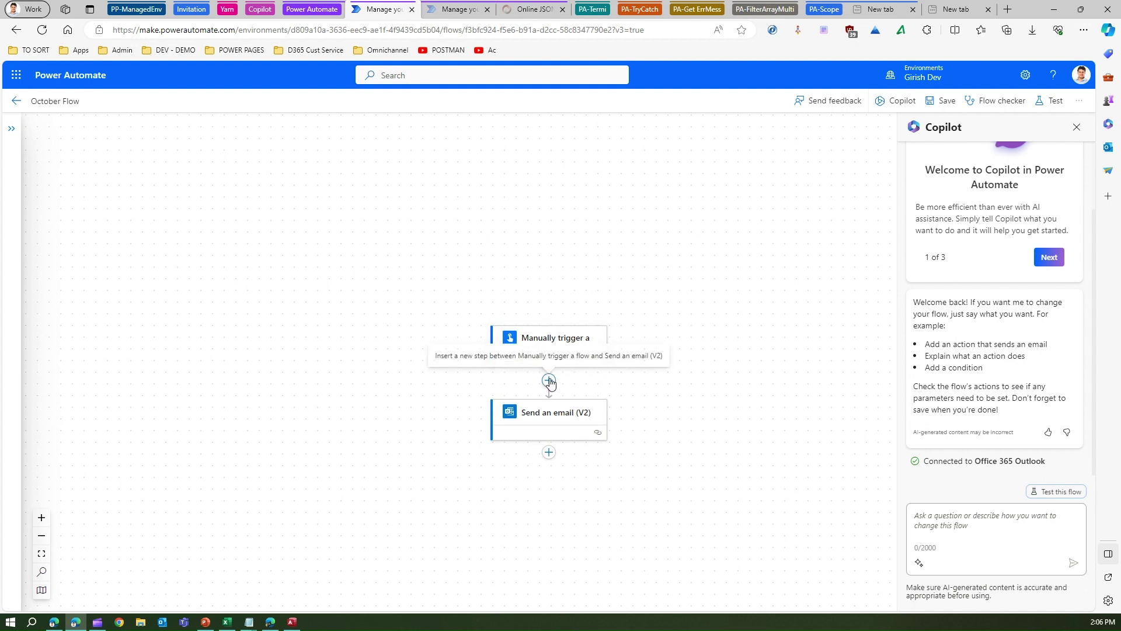
- Add an action between the trigger and the email step and search for 'dataverse'
click(549, 381)
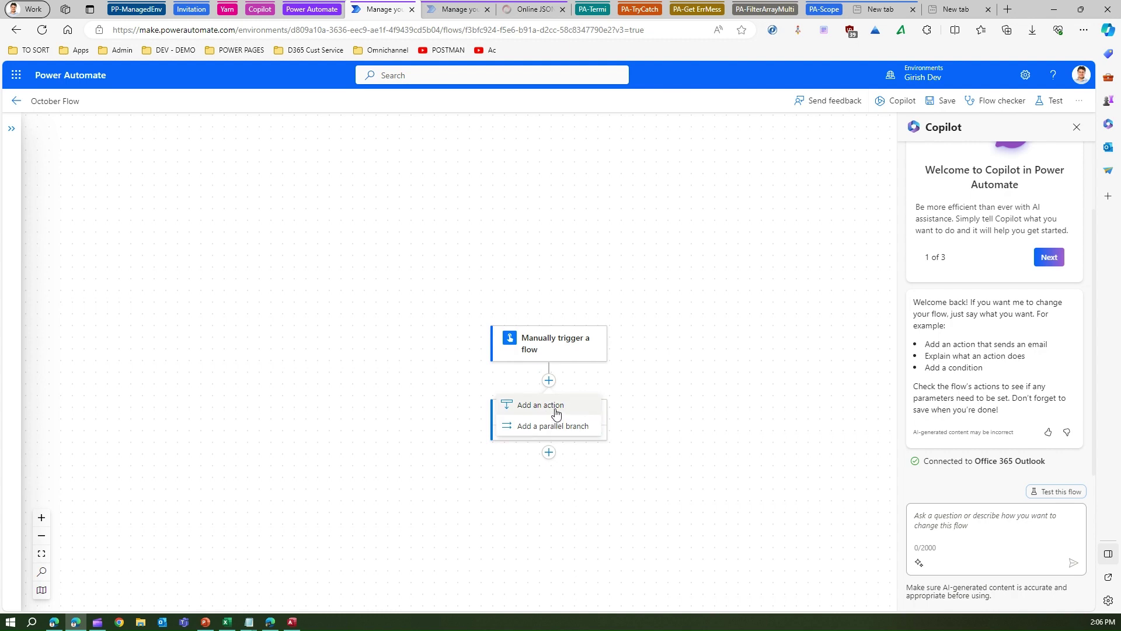
click(555, 413)
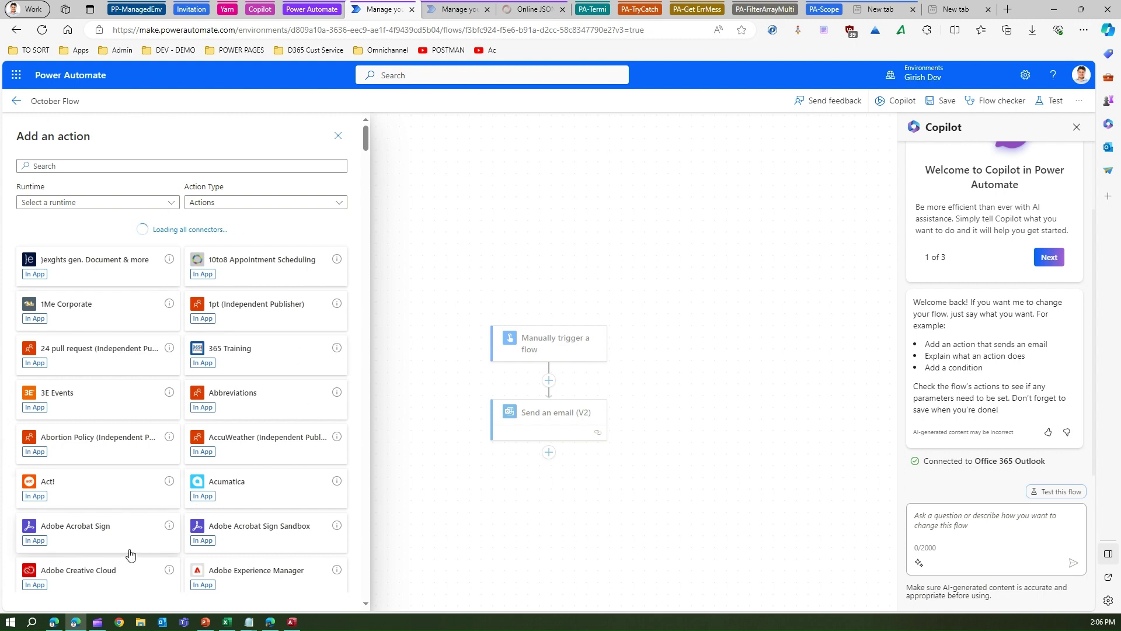
click(79, 162)
text(dat)
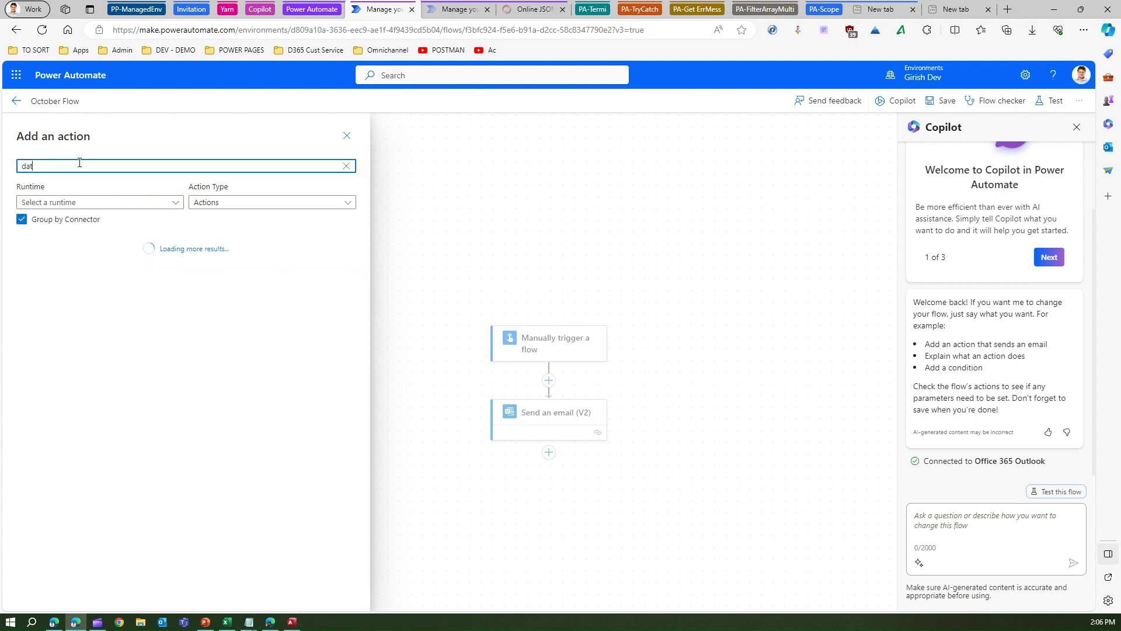
text(averse)
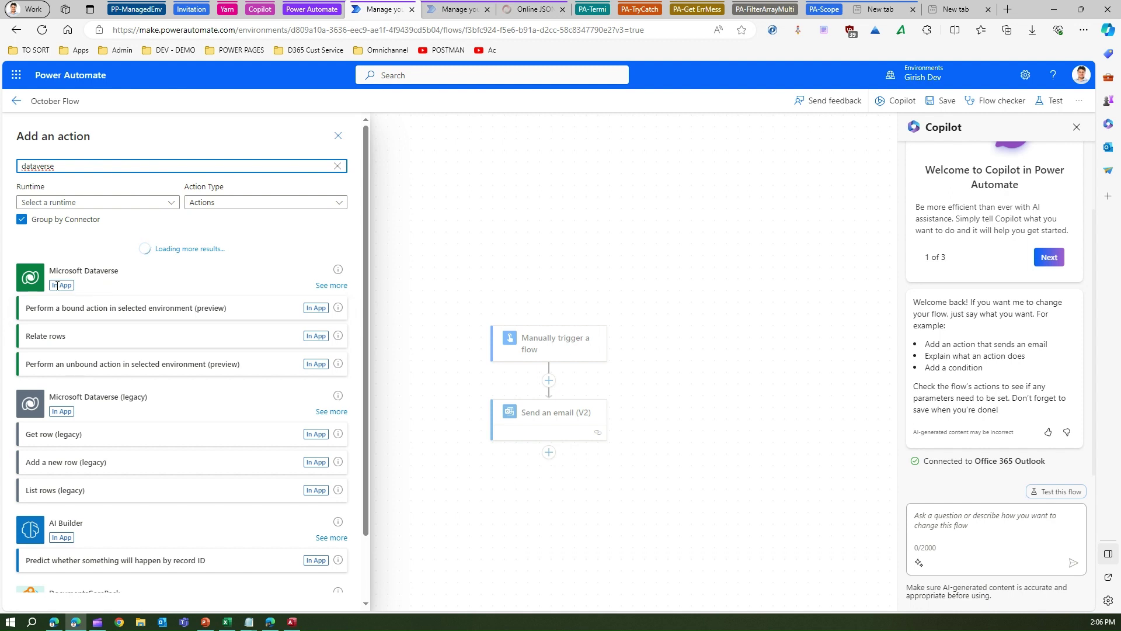
- Expand all Microsoft Dataverse actions, then return to the search results and open the Runtime filter
click(331, 286)
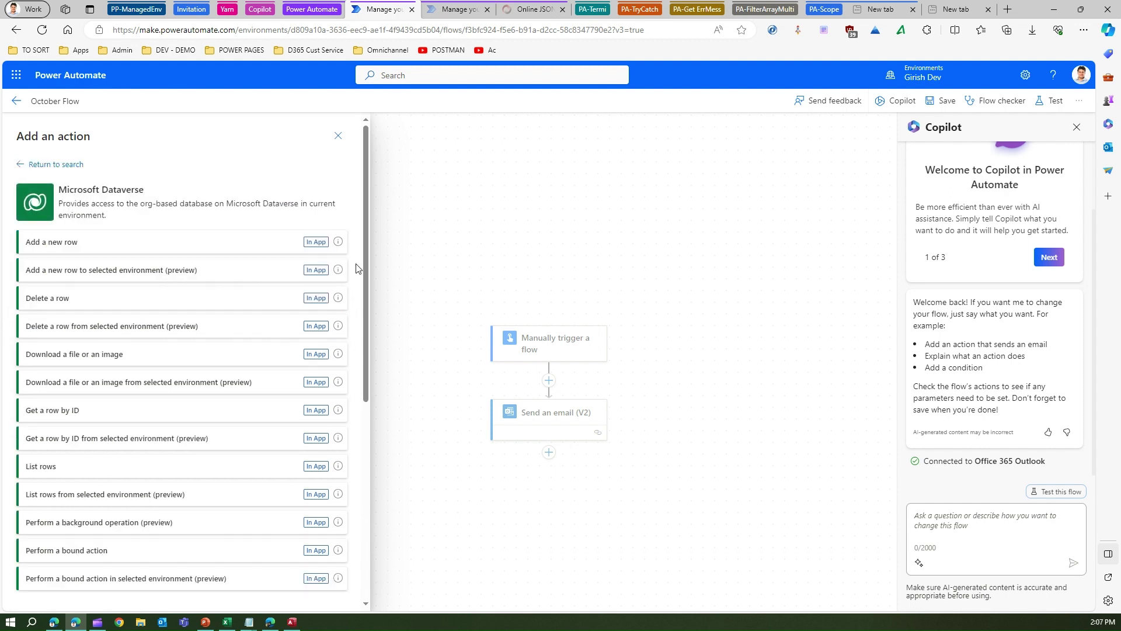
drag(363, 269, 385, 234)
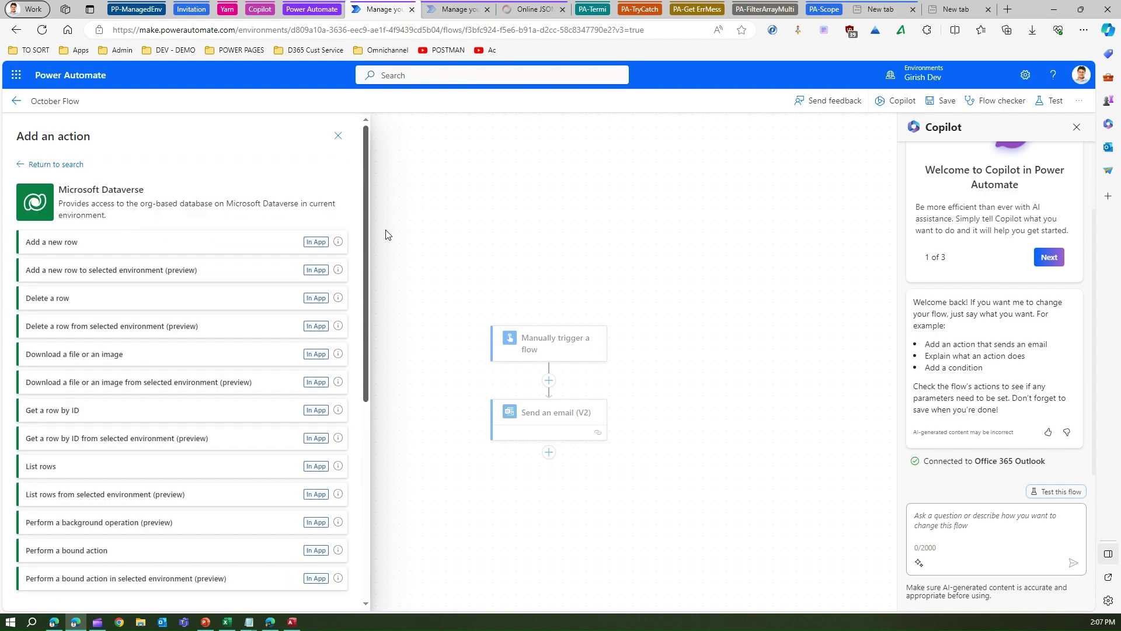
click(24, 165)
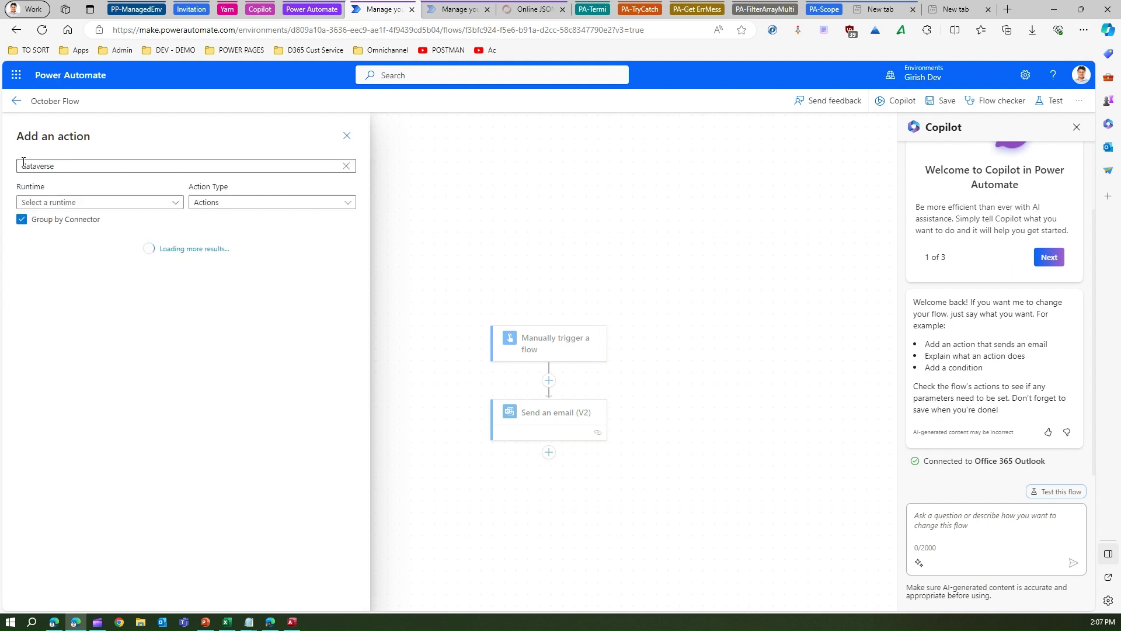
click(174, 202)
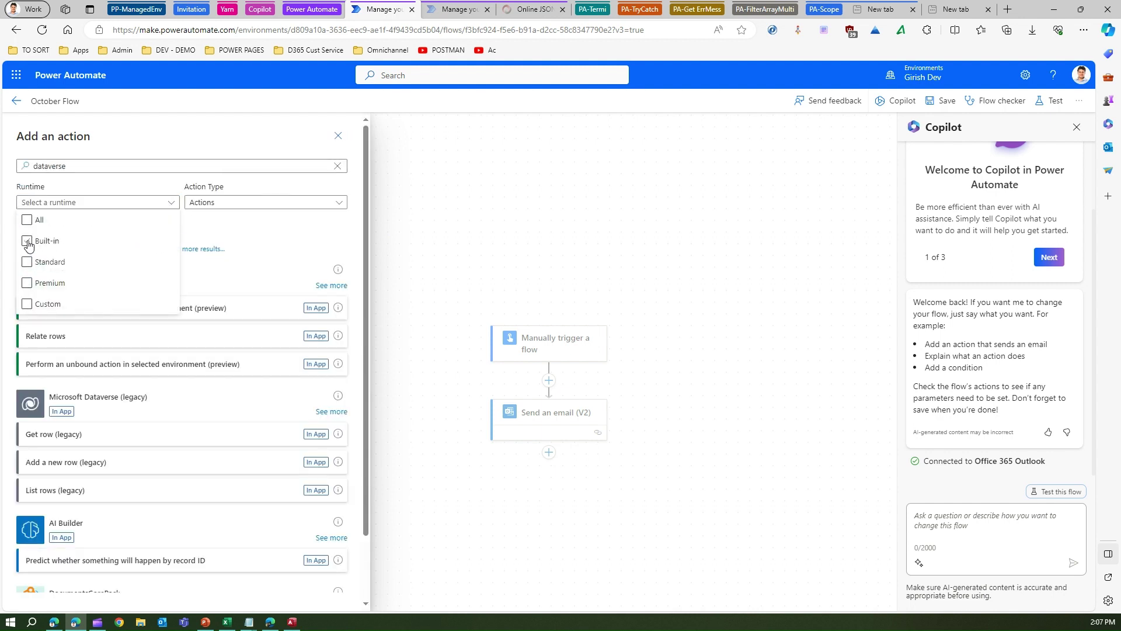
- Filter the search results to Premium runtime and the Actions action type
click(26, 283)
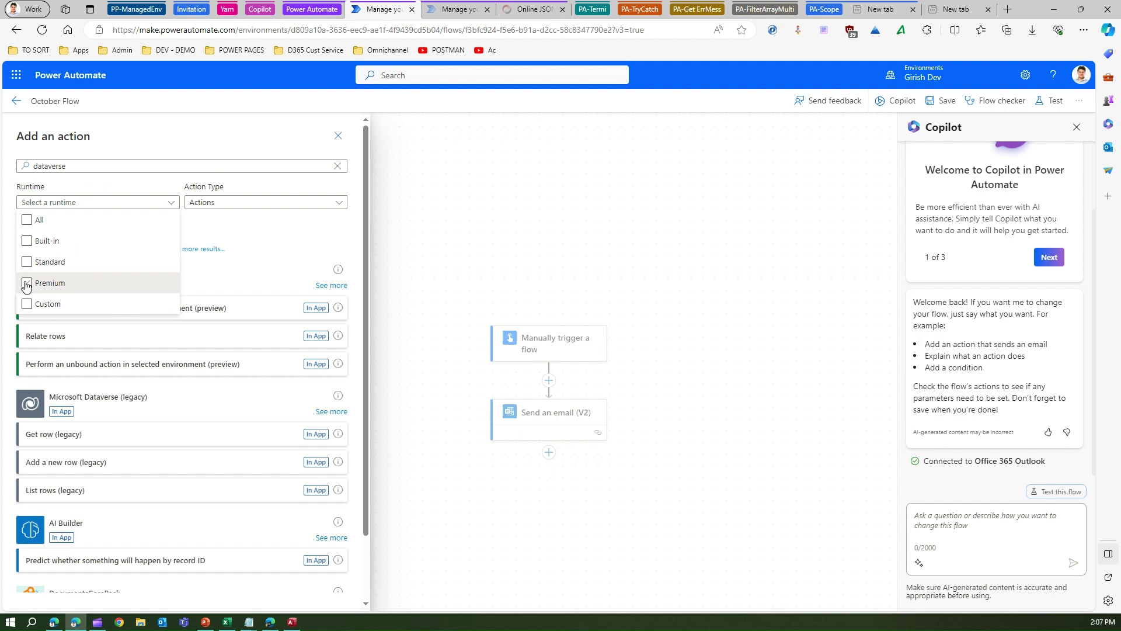
click(248, 242)
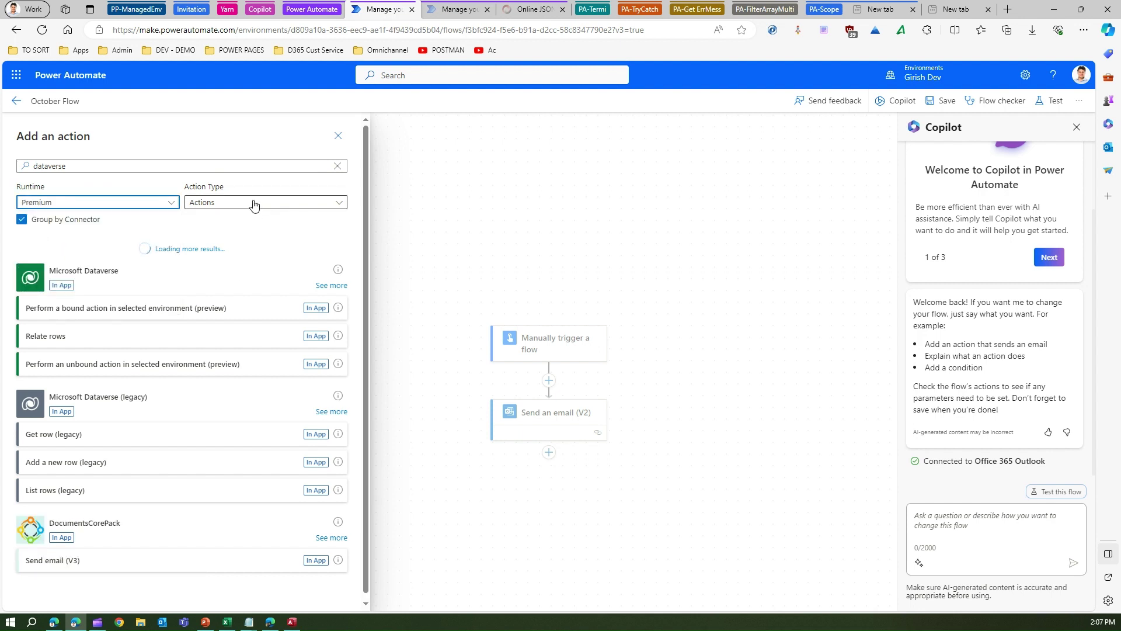
click(254, 203)
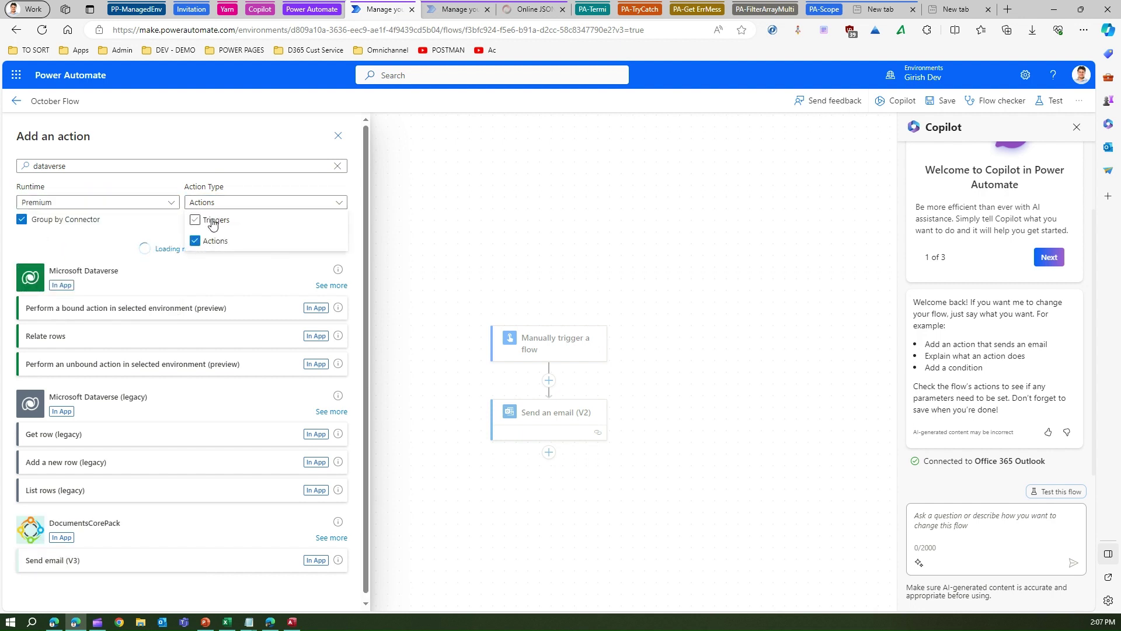
click(258, 274)
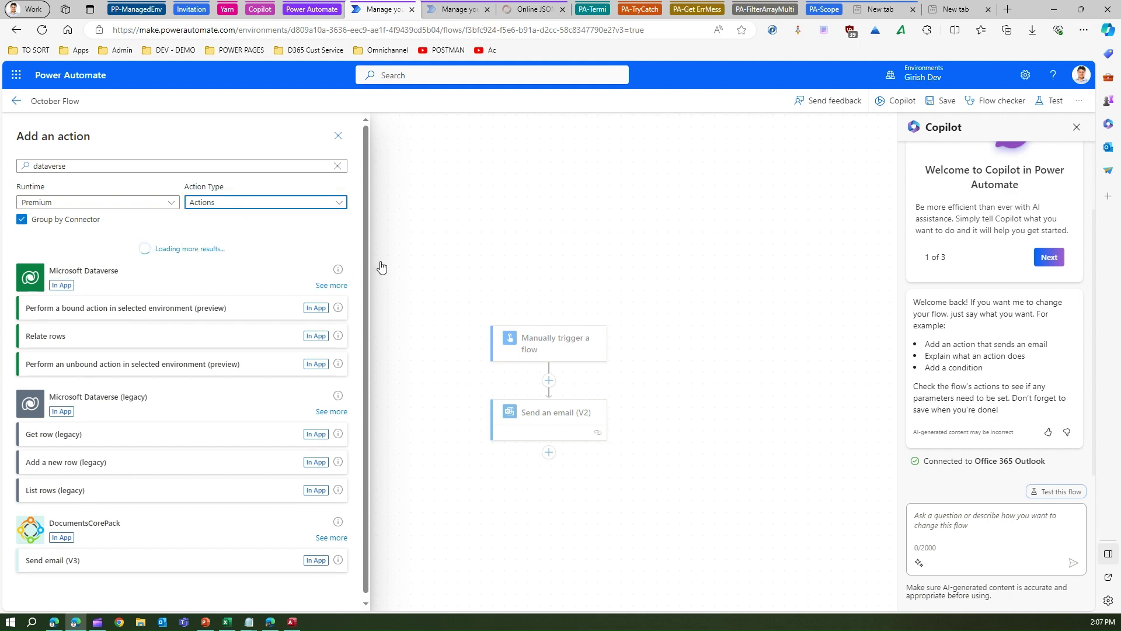
- Expand the Microsoft Dataverse actions and add Get a row by ID
scroll(173, 446, down, 1)
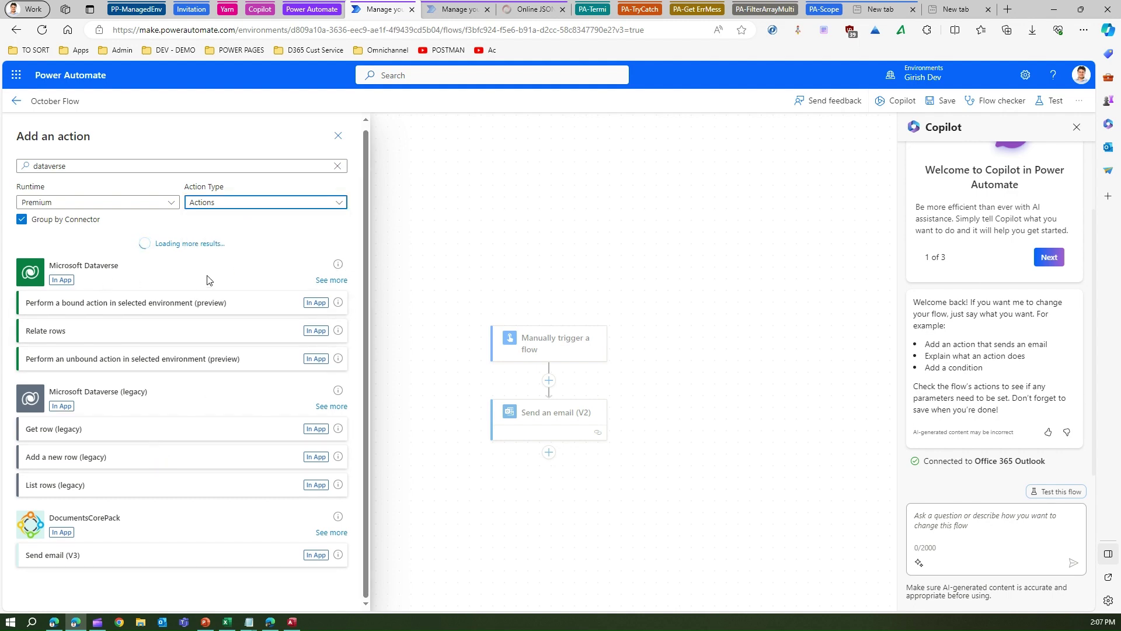
click(325, 283)
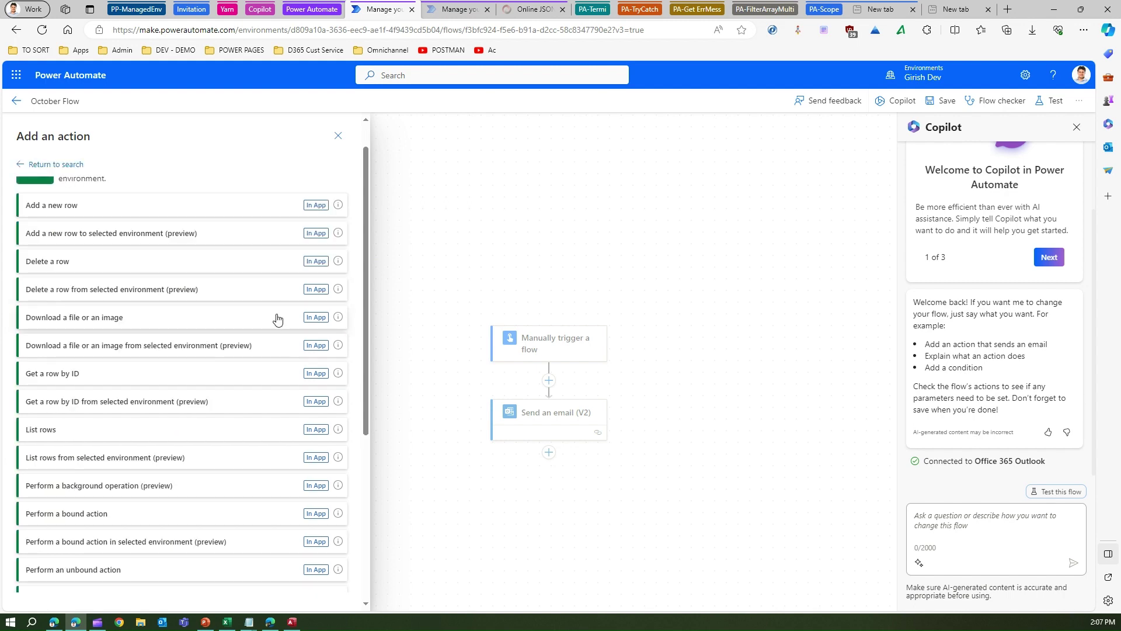
click(64, 374)
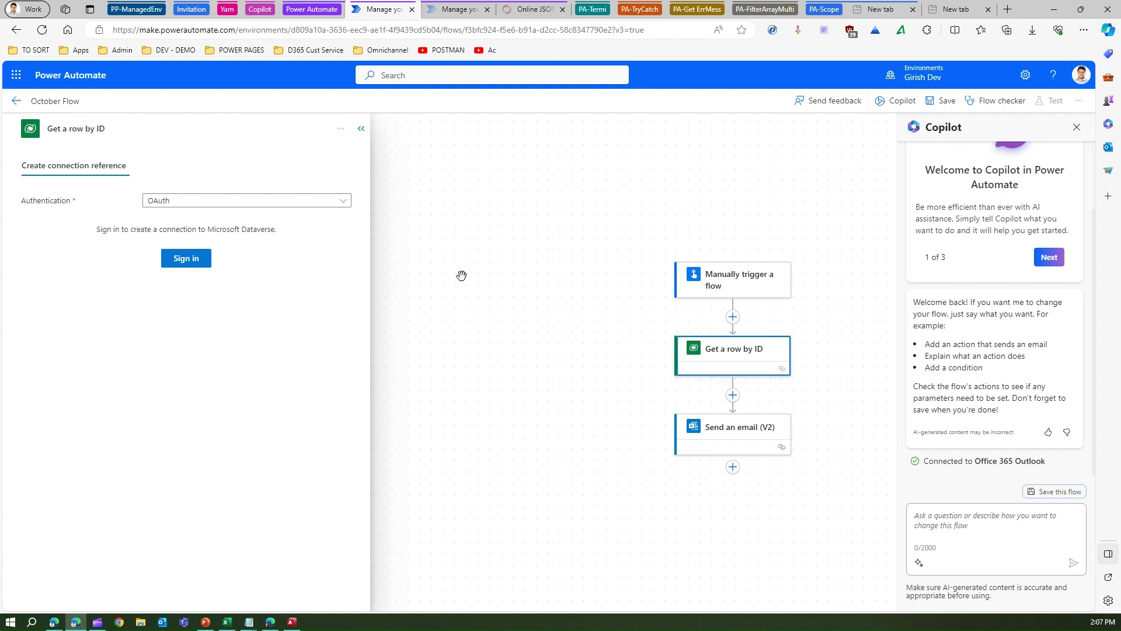
- Keep OAuth authentication for Get a row by ID, then open the add-step choices under the trigger
click(330, 202)
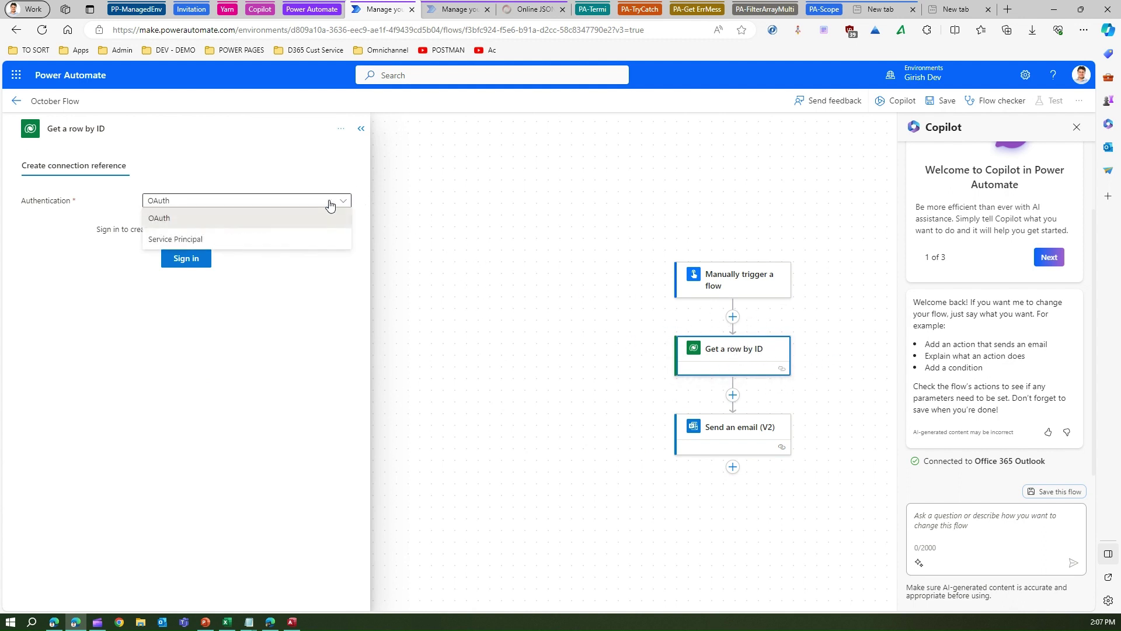
click(145, 265)
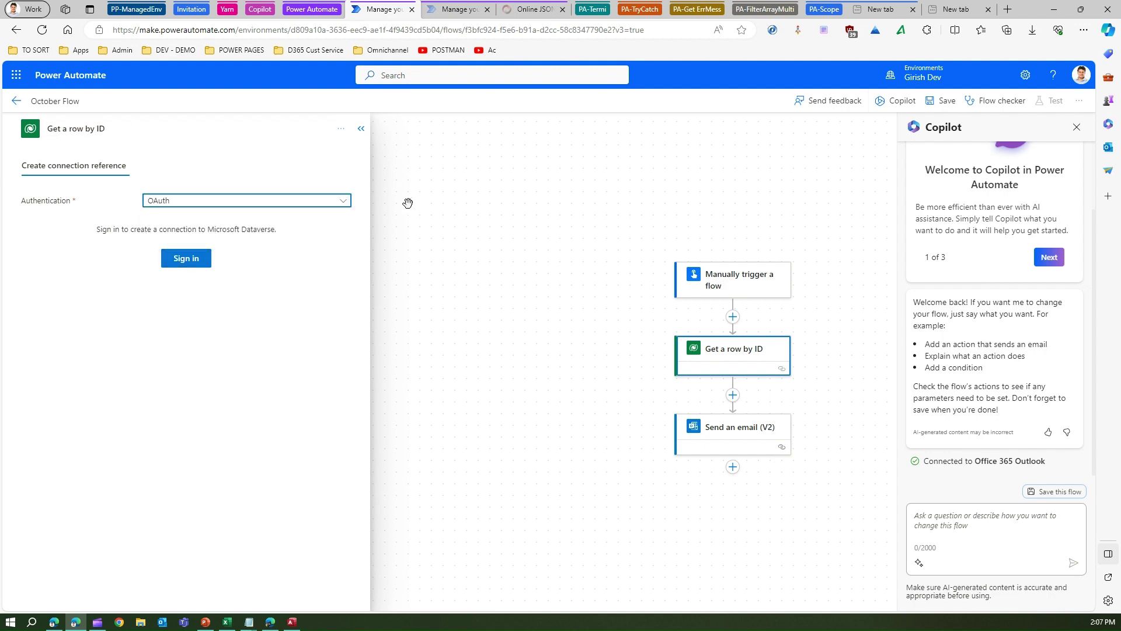
click(361, 129)
click(721, 381)
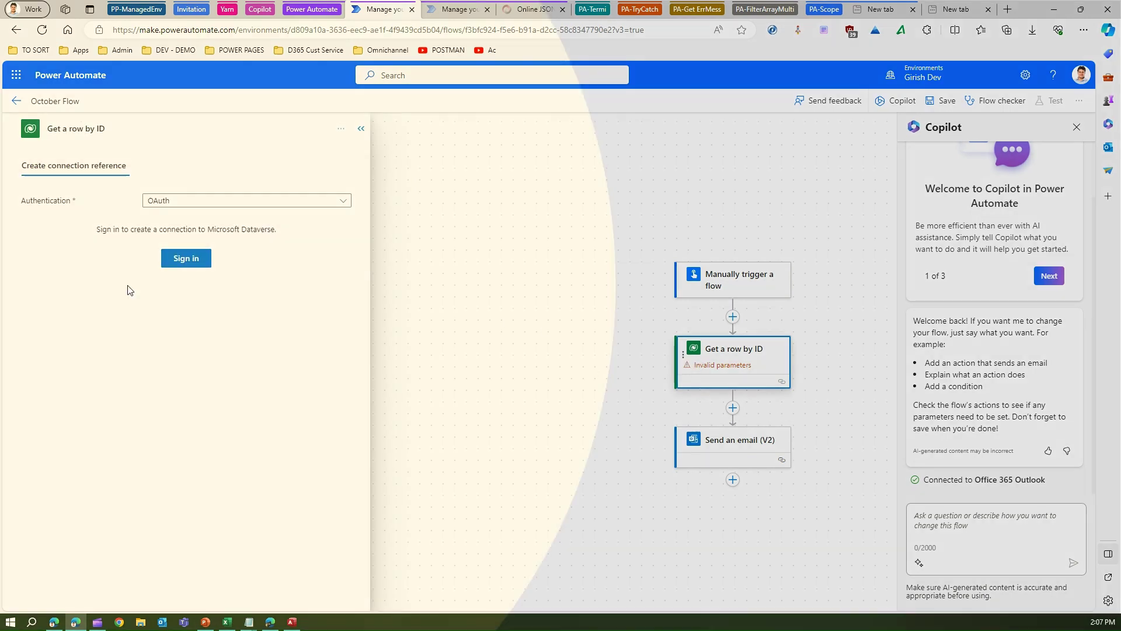
click(513, 321)
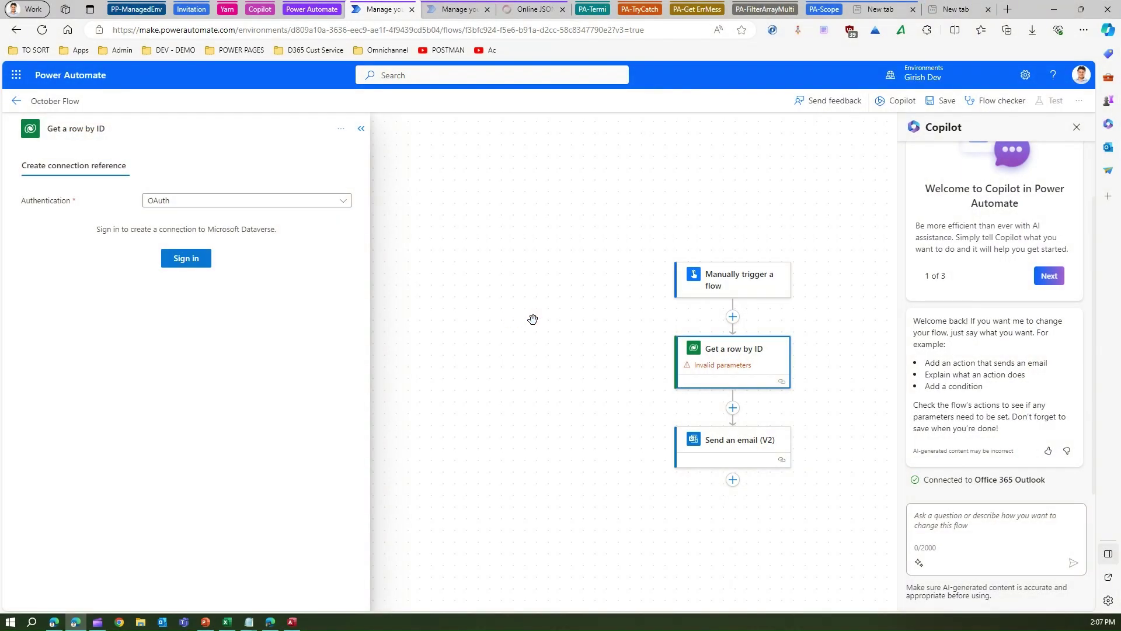
click(733, 318)
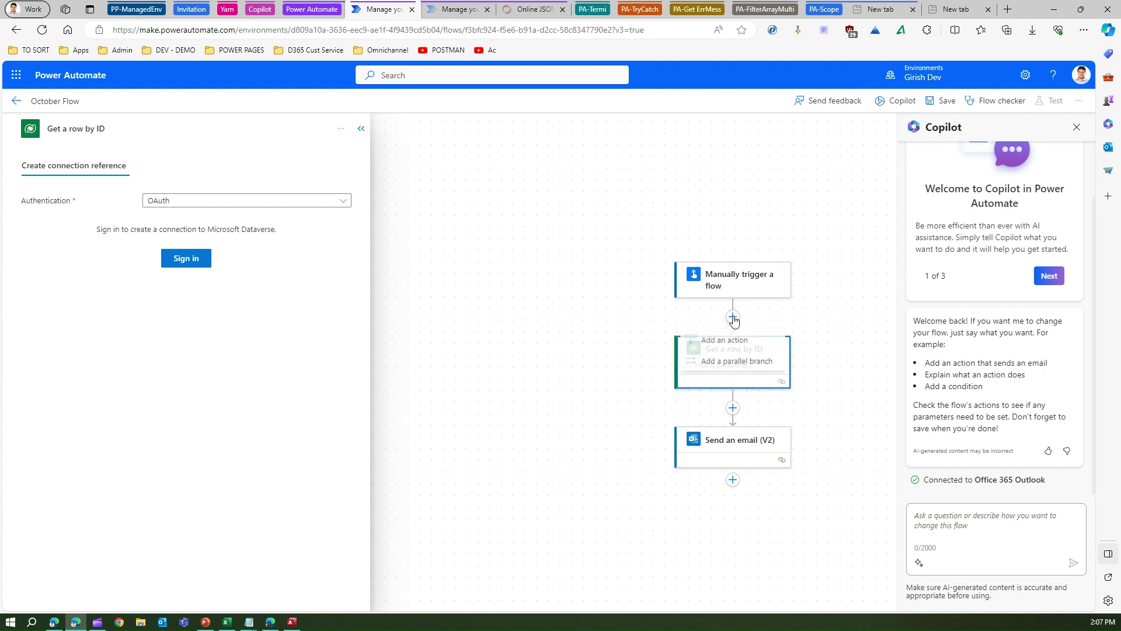
- Browse the Add an action connector list, select Azure Data Lake, then close the picker unchanged
click(729, 363)
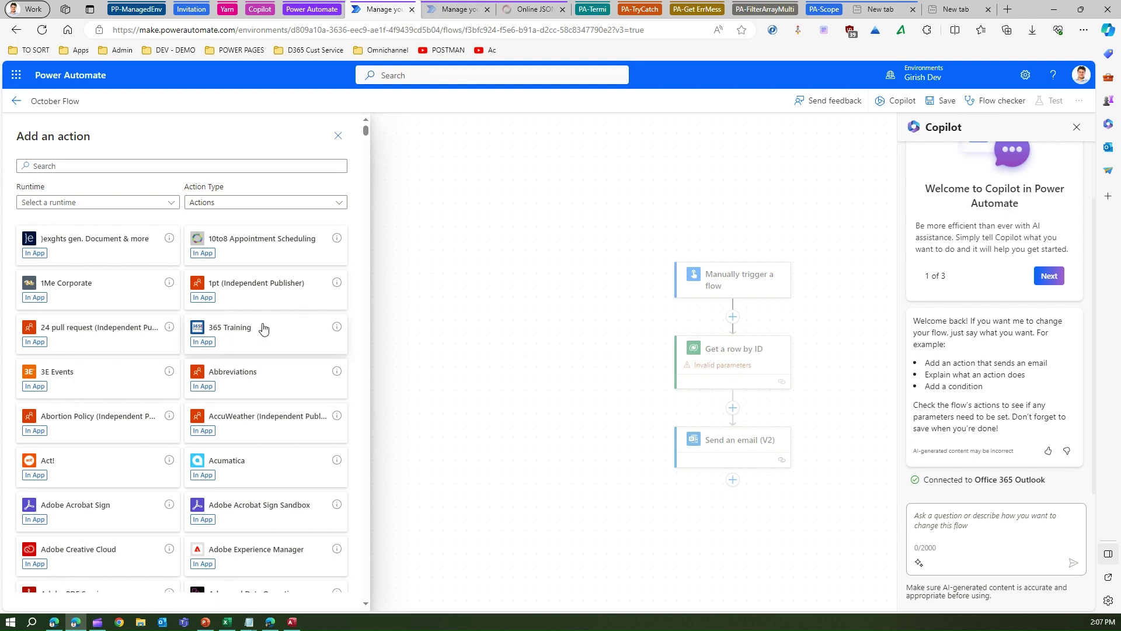
scroll(252, 497, down, 10)
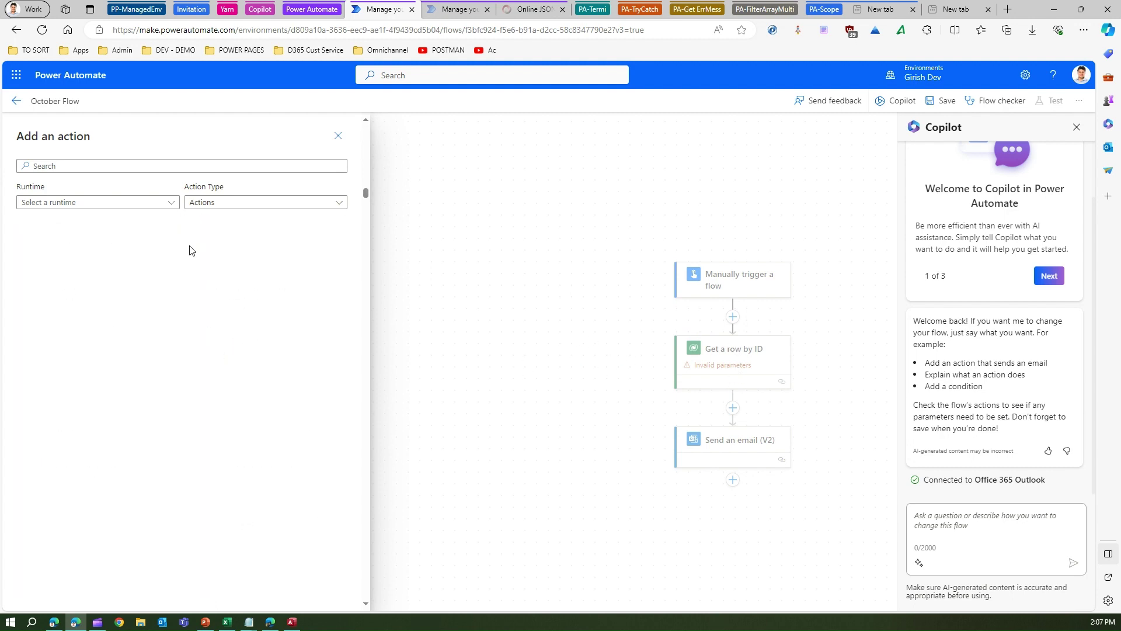
scroll(117, 328, up, 4)
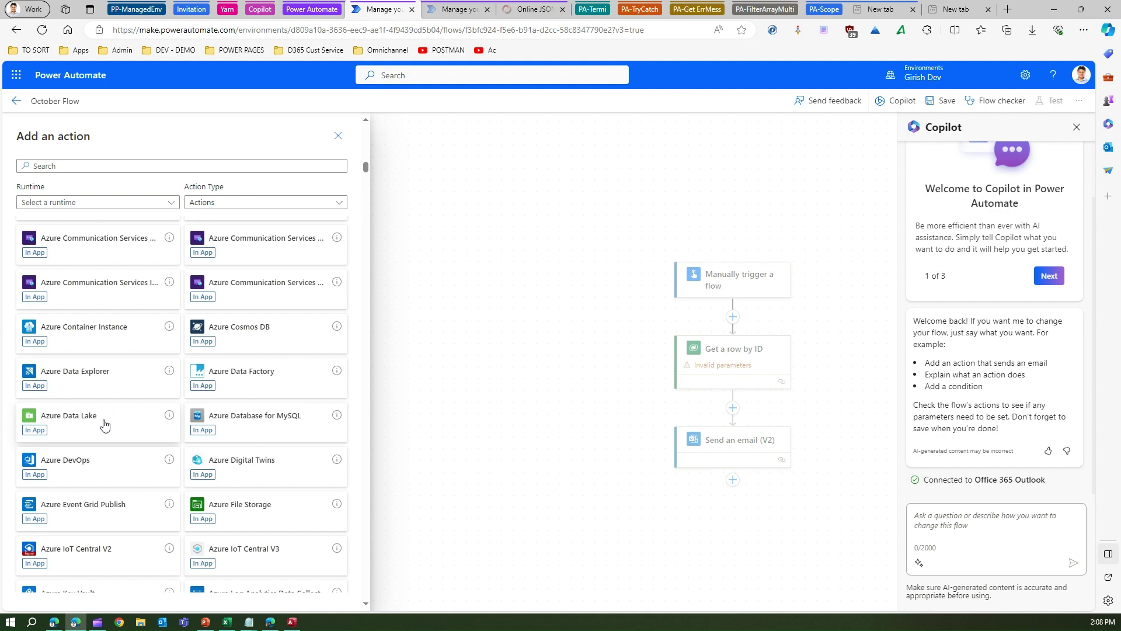
click(105, 424)
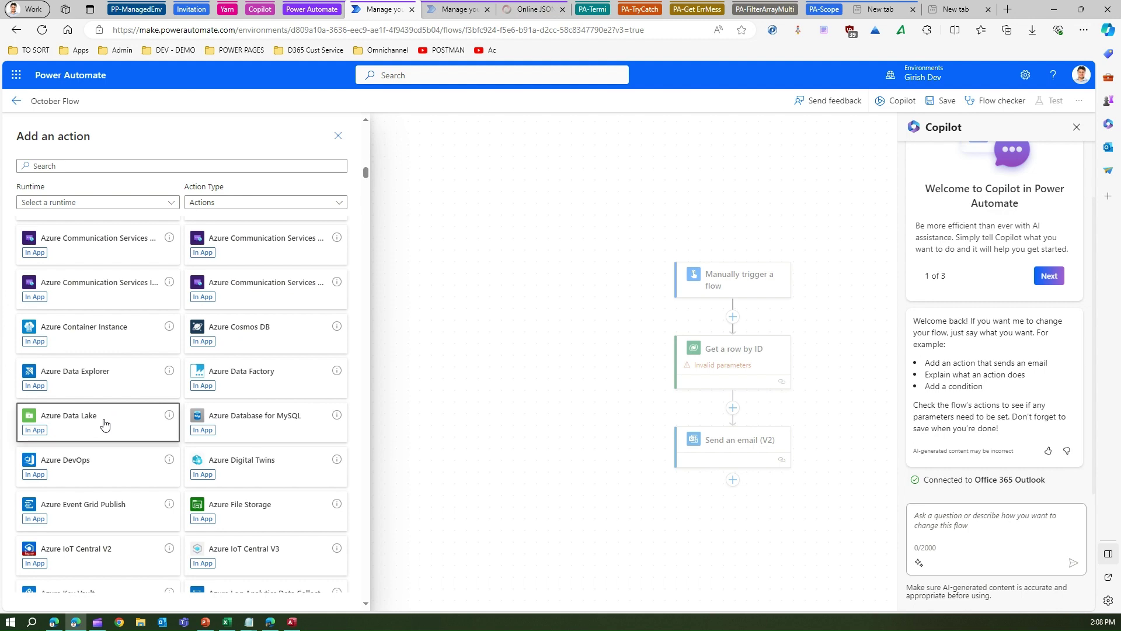
click(734, 411)
click(732, 408)
click(611, 515)
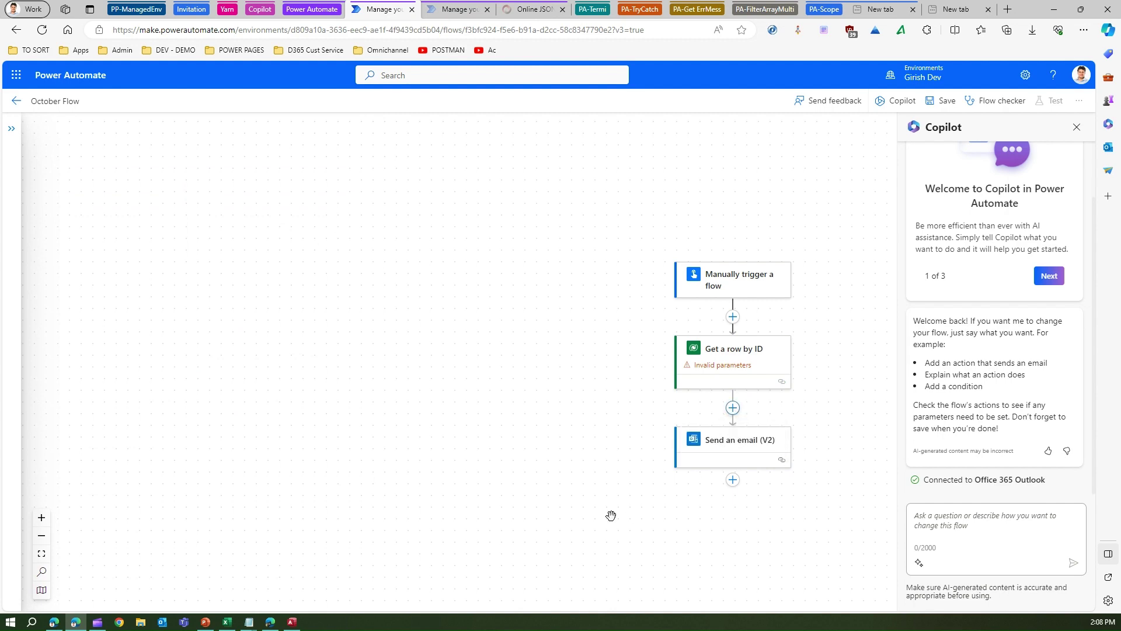
- Delete and confirm removal of the Get a row by ID card, leaving trigger then Send an email (V2)
right_click(770, 363)
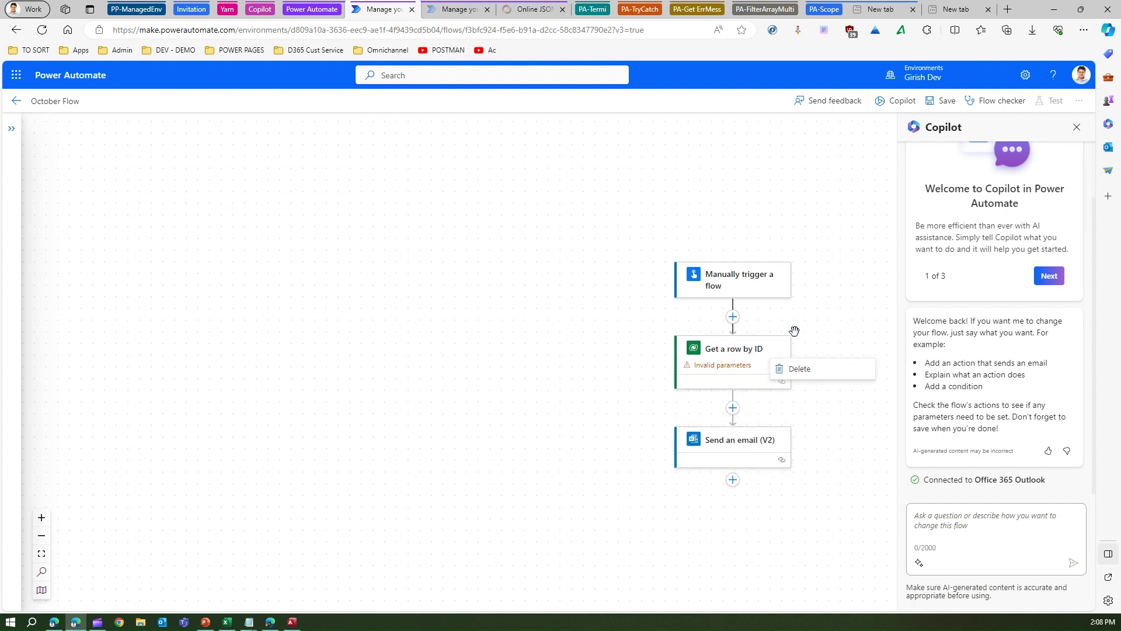
click(802, 369)
click(554, 372)
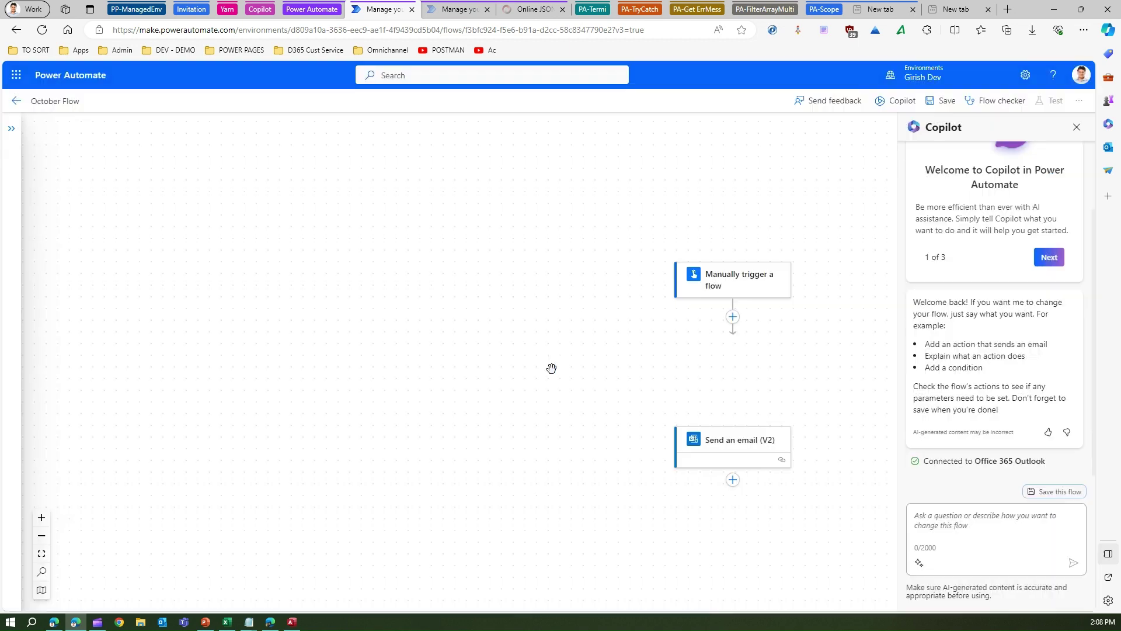
click(732, 389)
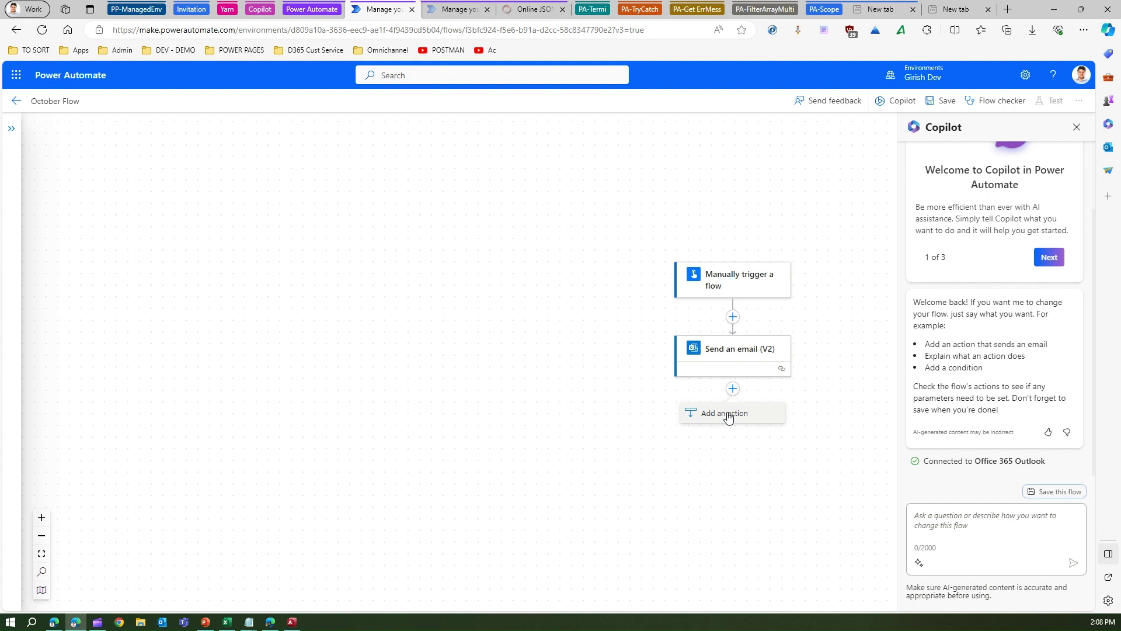
click(728, 414)
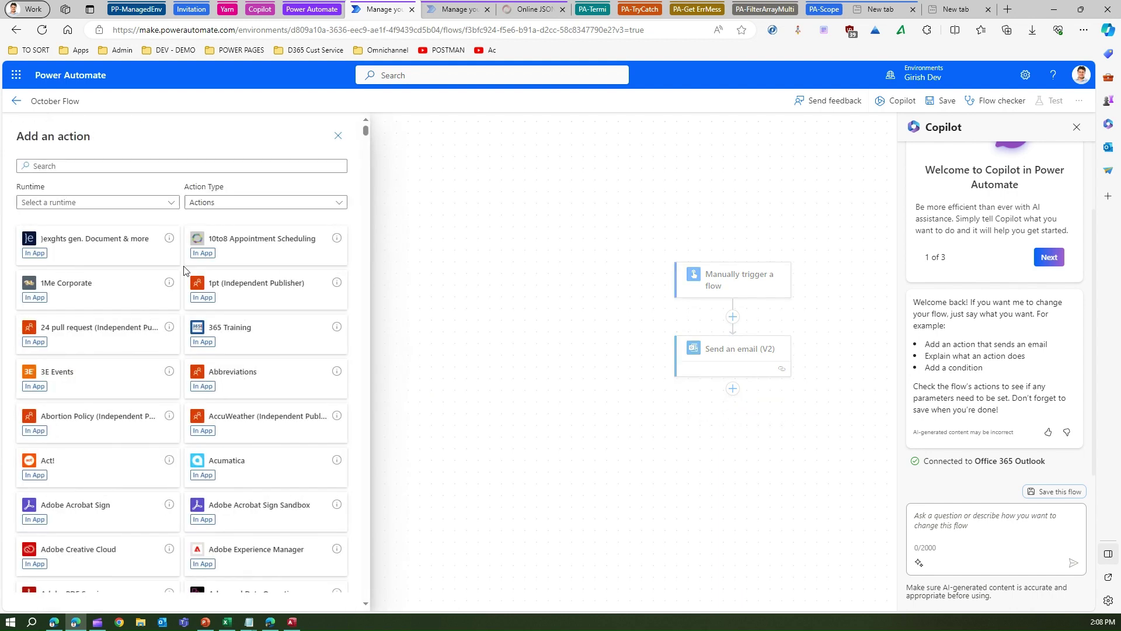
click(210, 204)
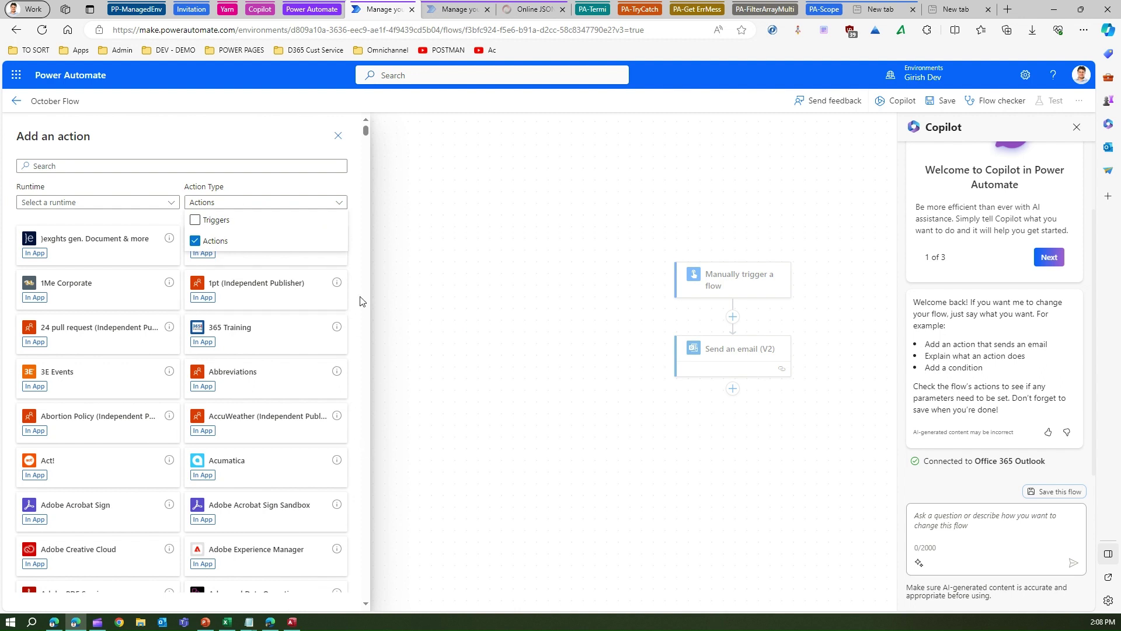
key(Escape)
drag(367, 132, 368, 342)
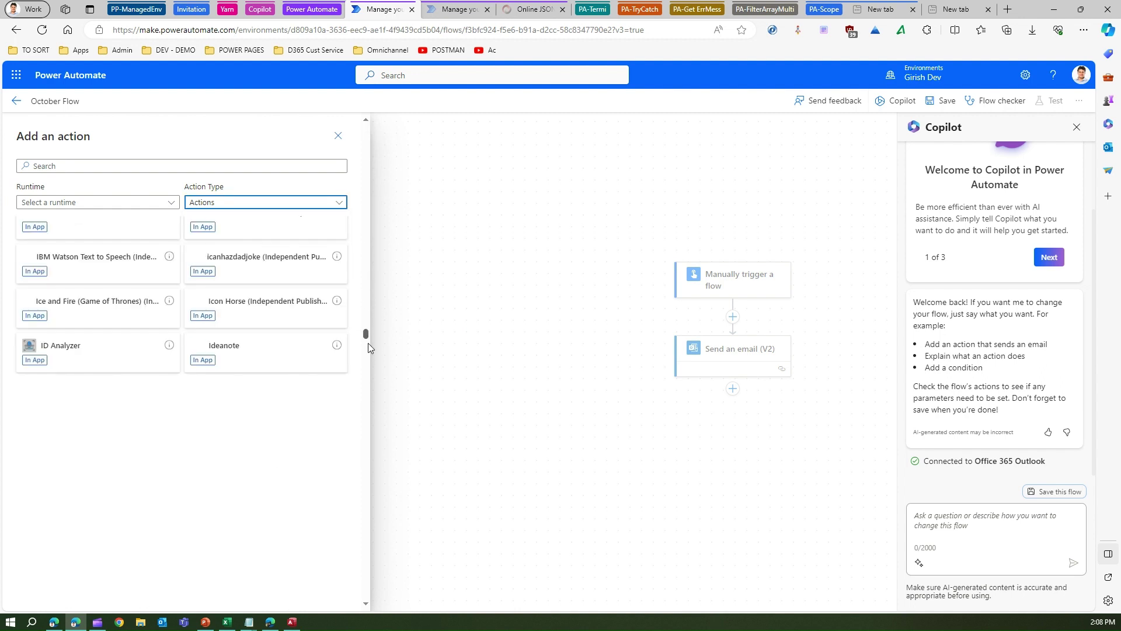
mouse_move(169, 349)
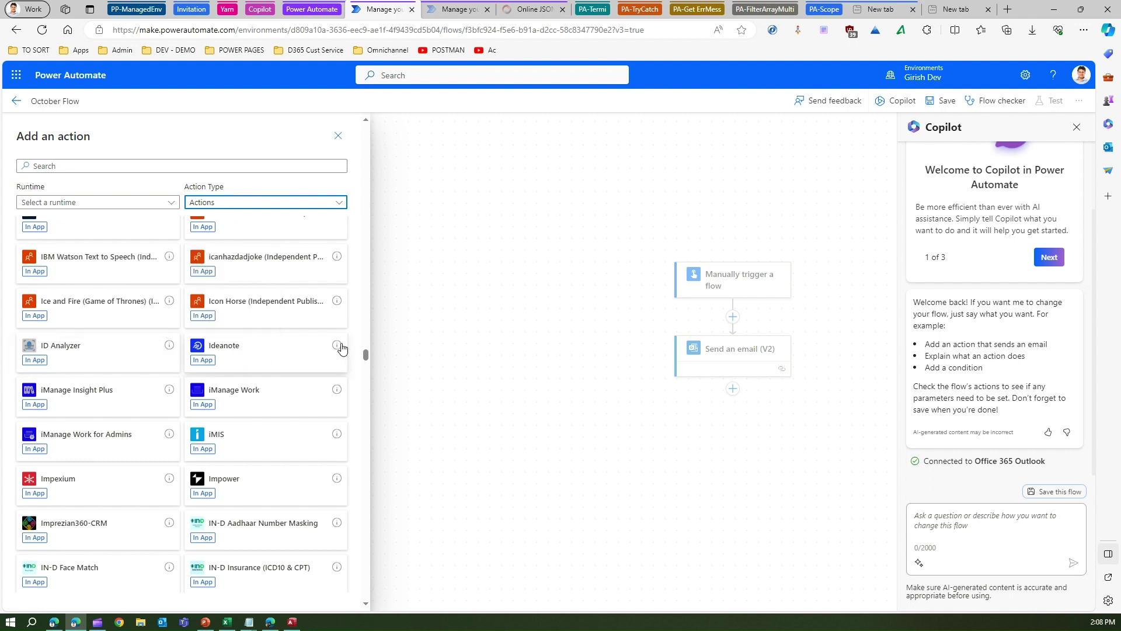
mouse_move(338, 349)
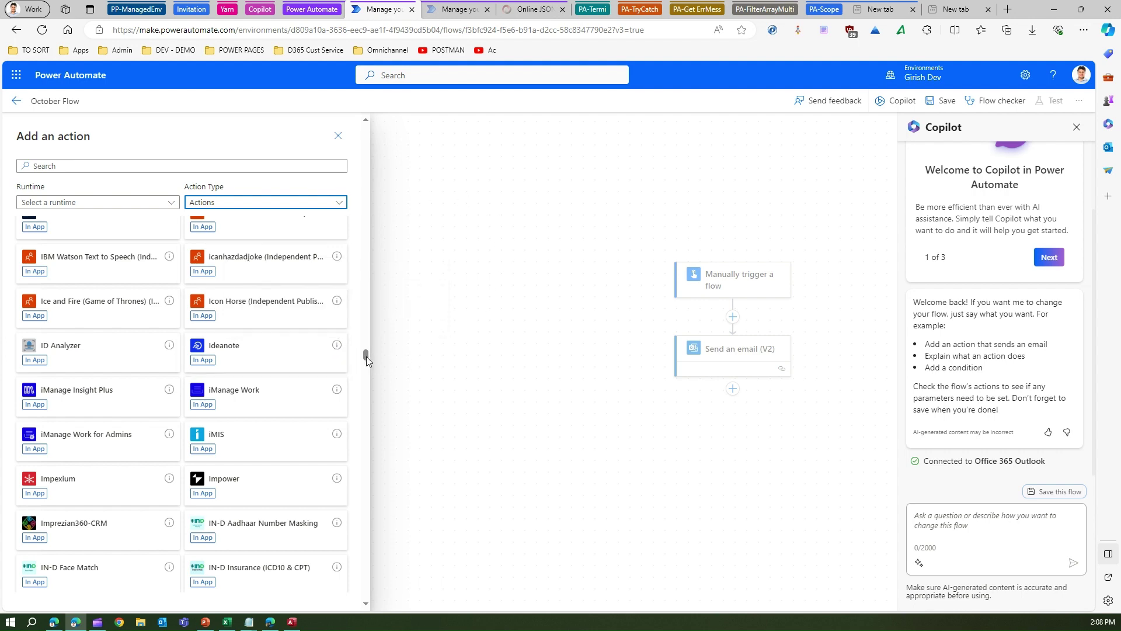
drag(365, 355, 384, 203)
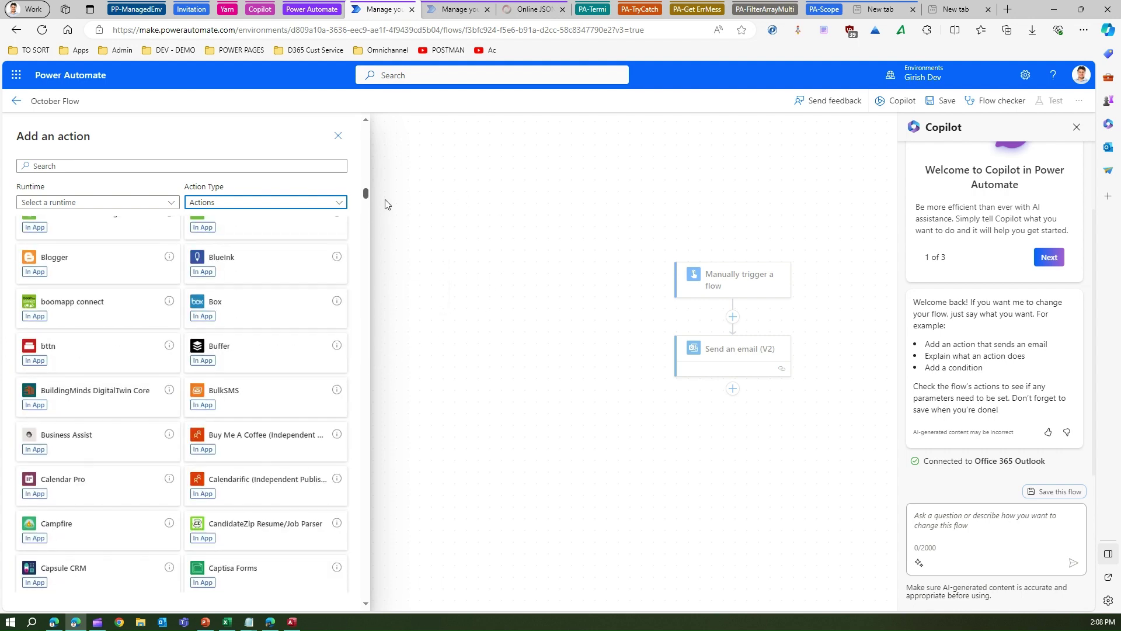
mouse_move(337, 302)
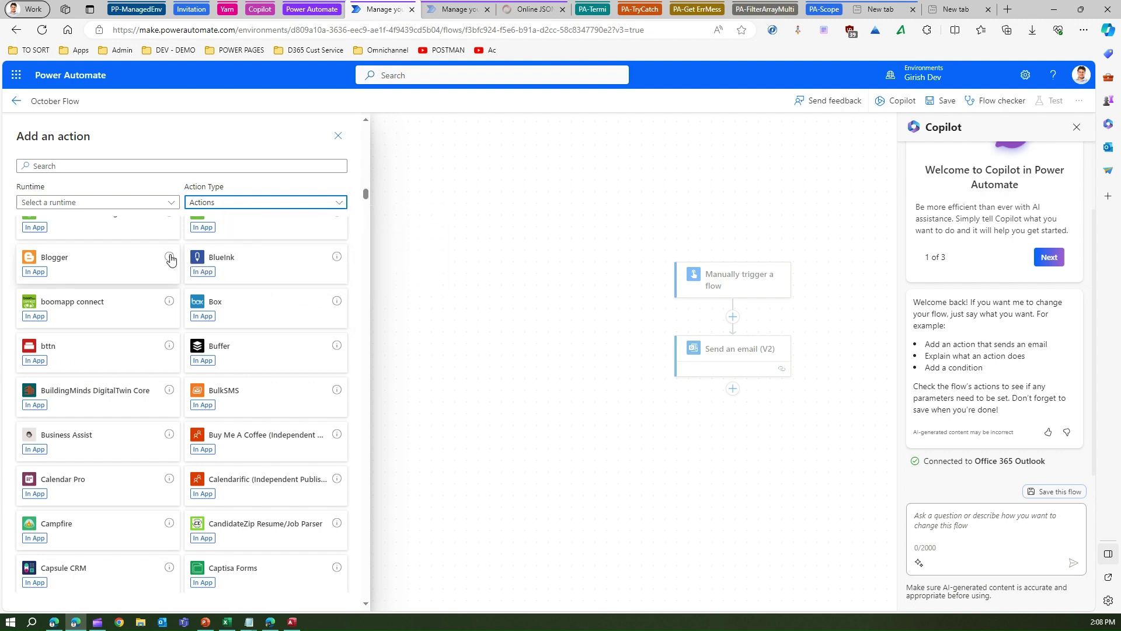
mouse_move(171, 260)
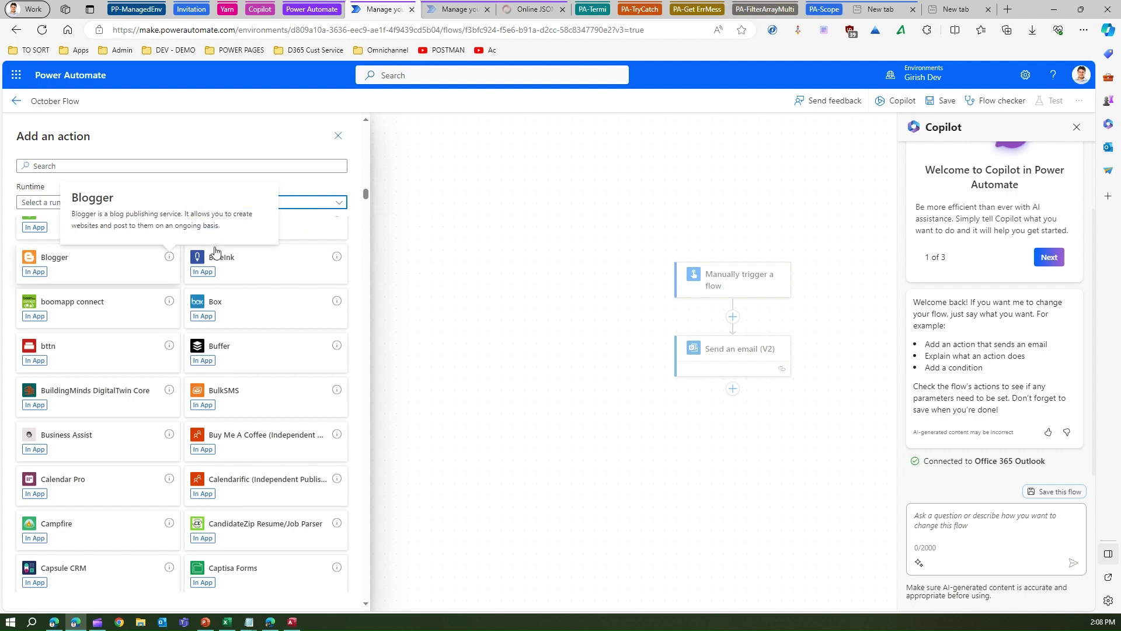
click(684, 467)
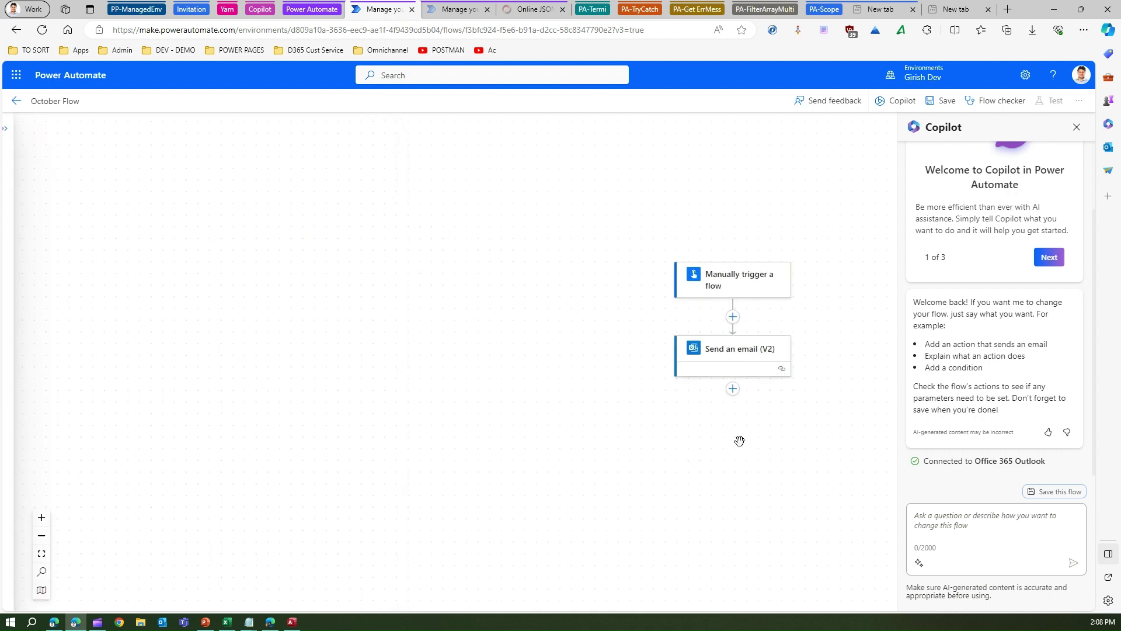
- Close Copilot and run Flow checker, confirming 'No errors found.' for October Flow
click(1077, 129)
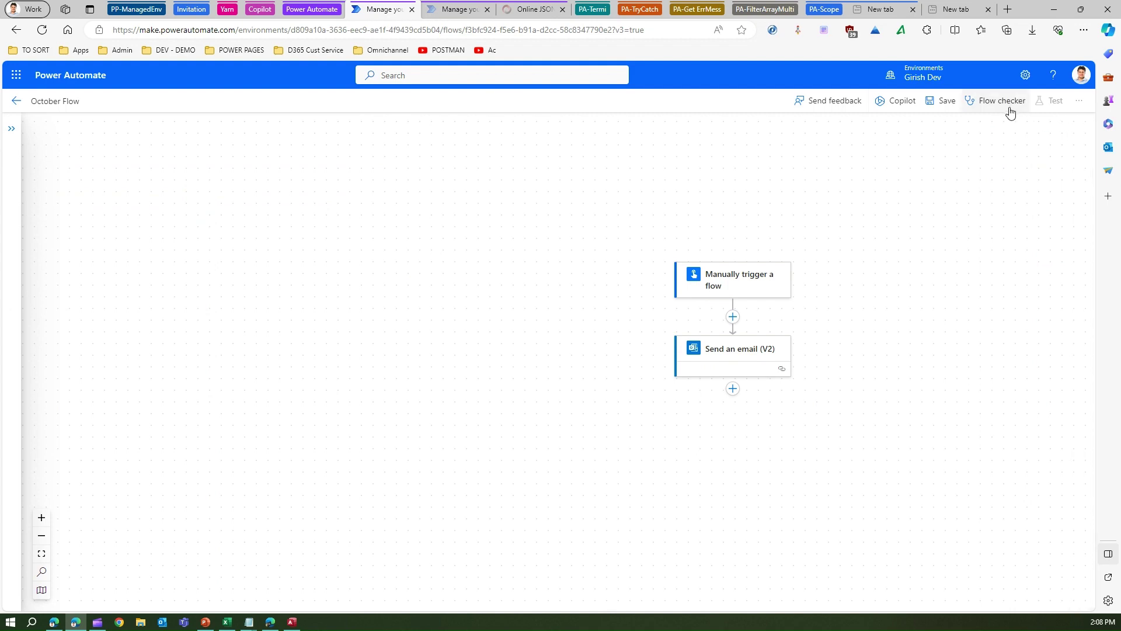
click(1002, 102)
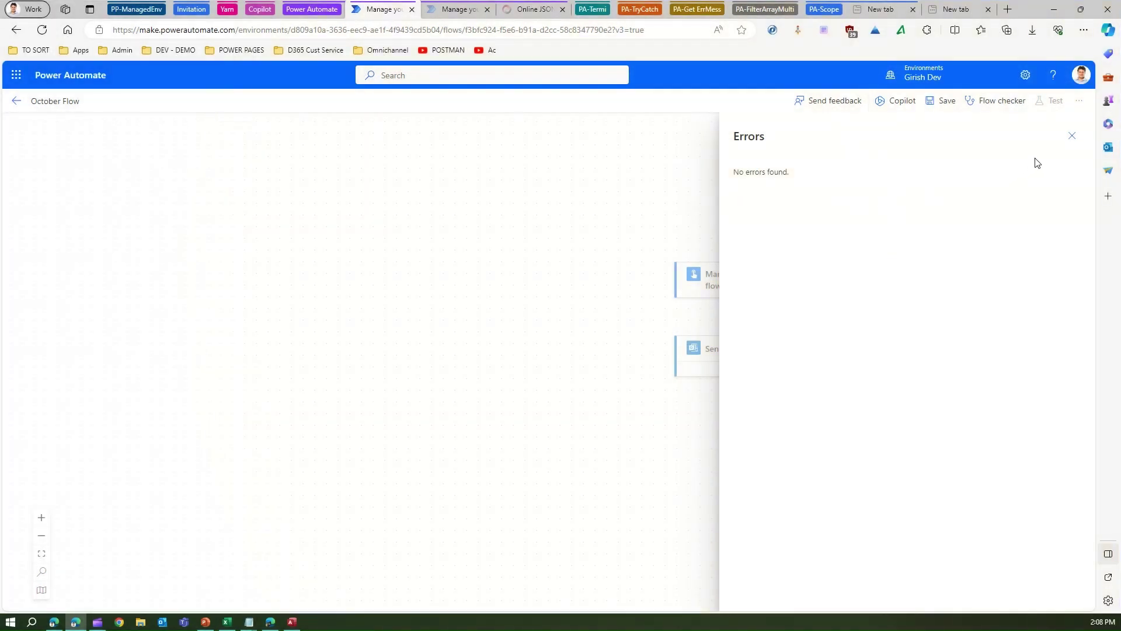
click(1072, 136)
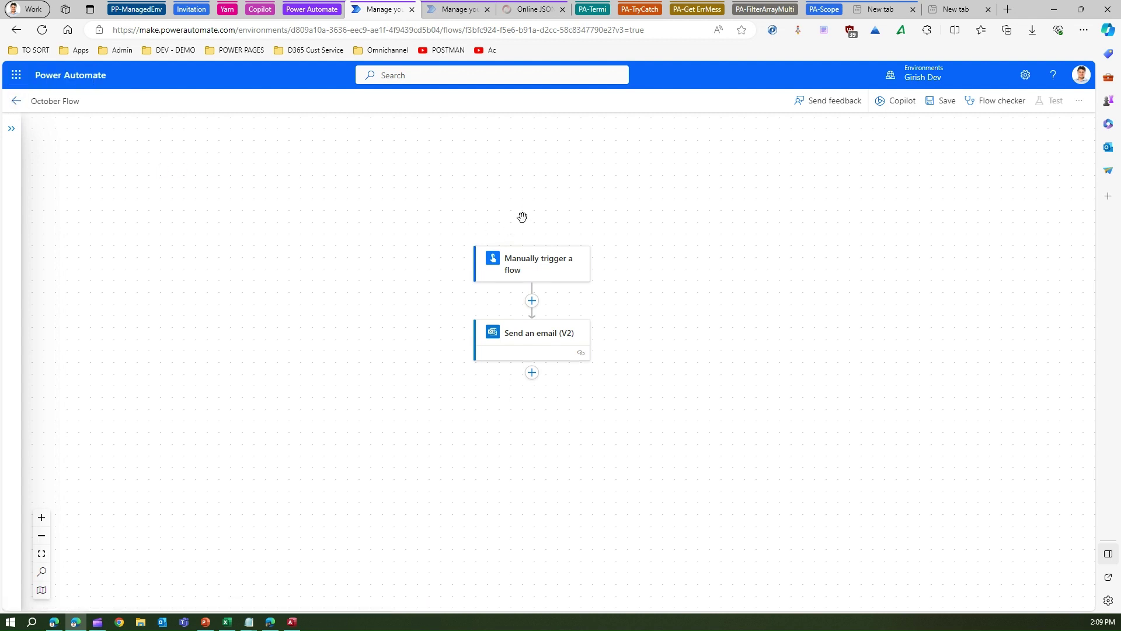
- Return October Flow to the classic designer via the overflow menu's Switch to classic designer
drag(522, 216, 420, 240)
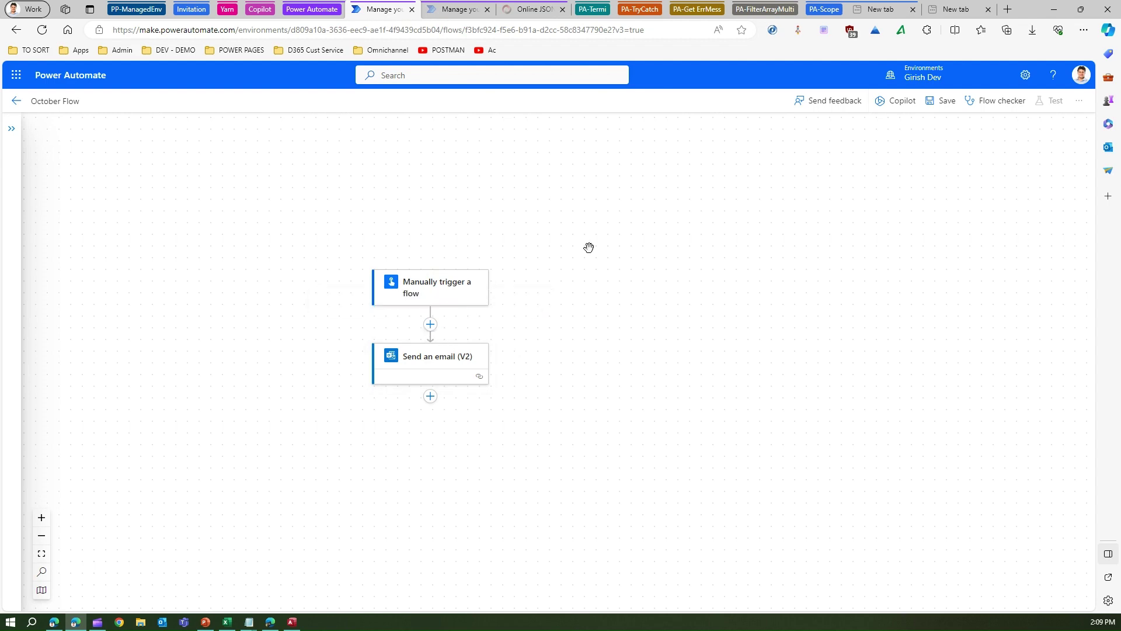
click(1079, 101)
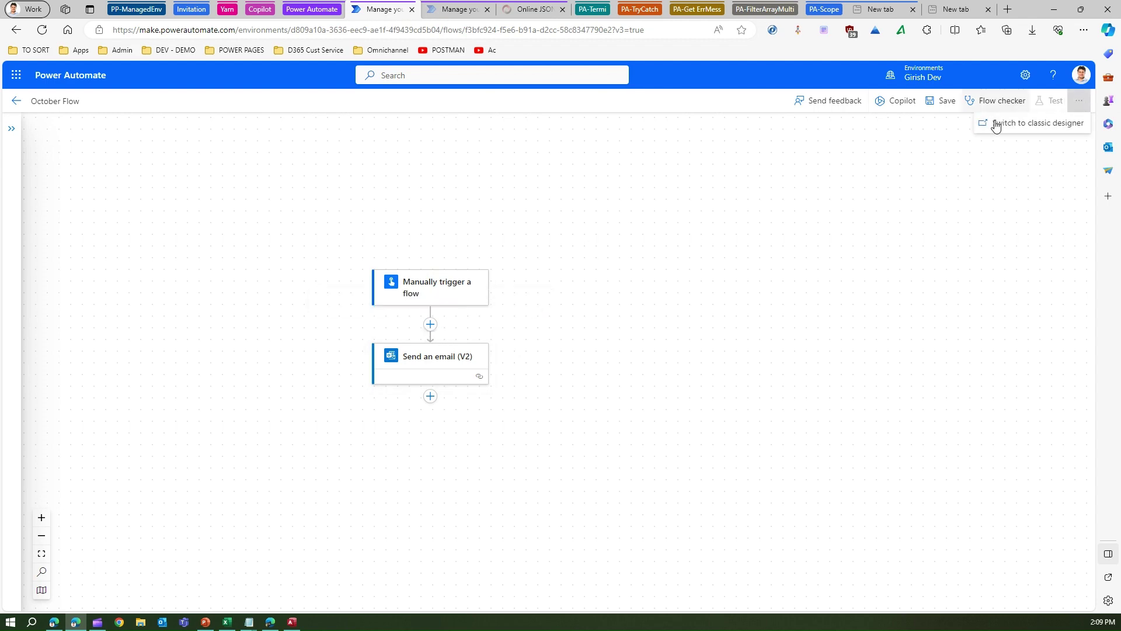
click(1041, 130)
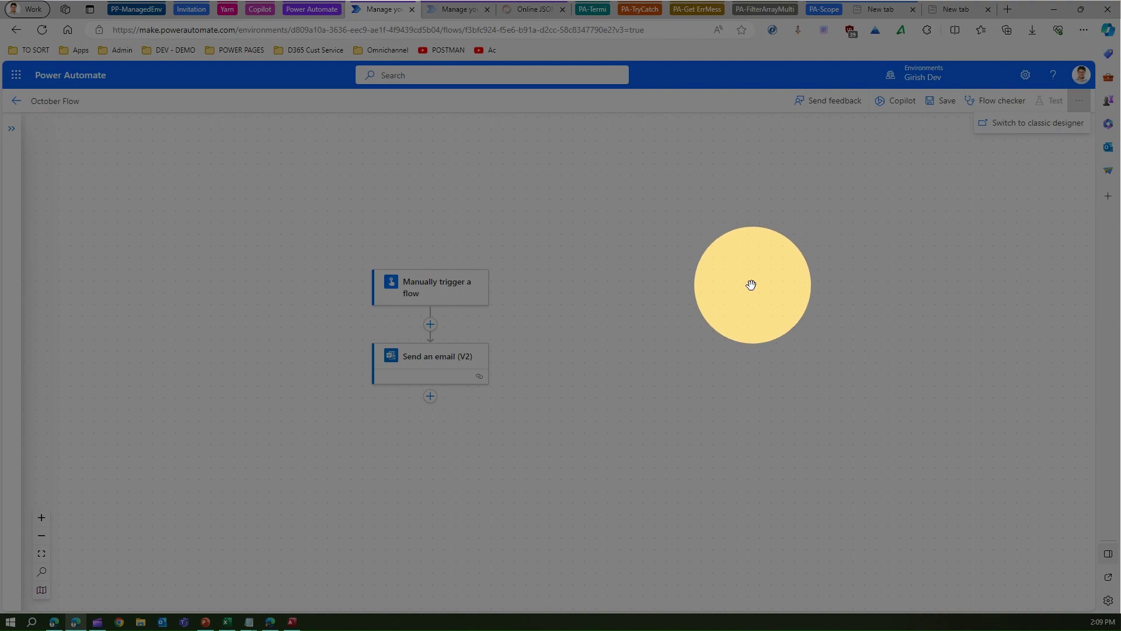